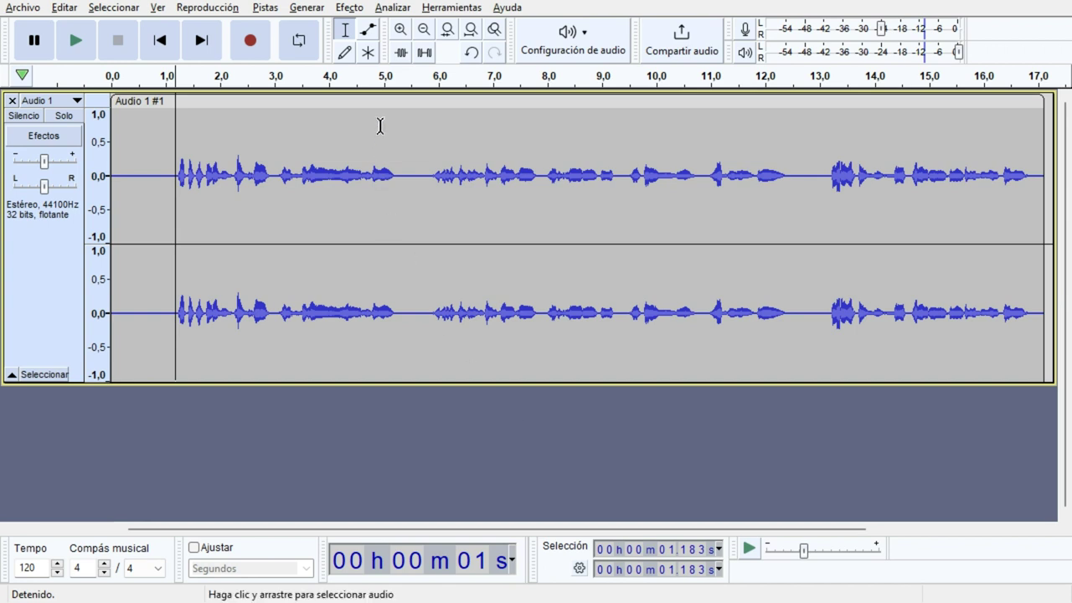
- Open the real-time effects of the Audio 1 track and choose to get more effects from the web
{"action": "left_click", "coordinate": [345, 7]}
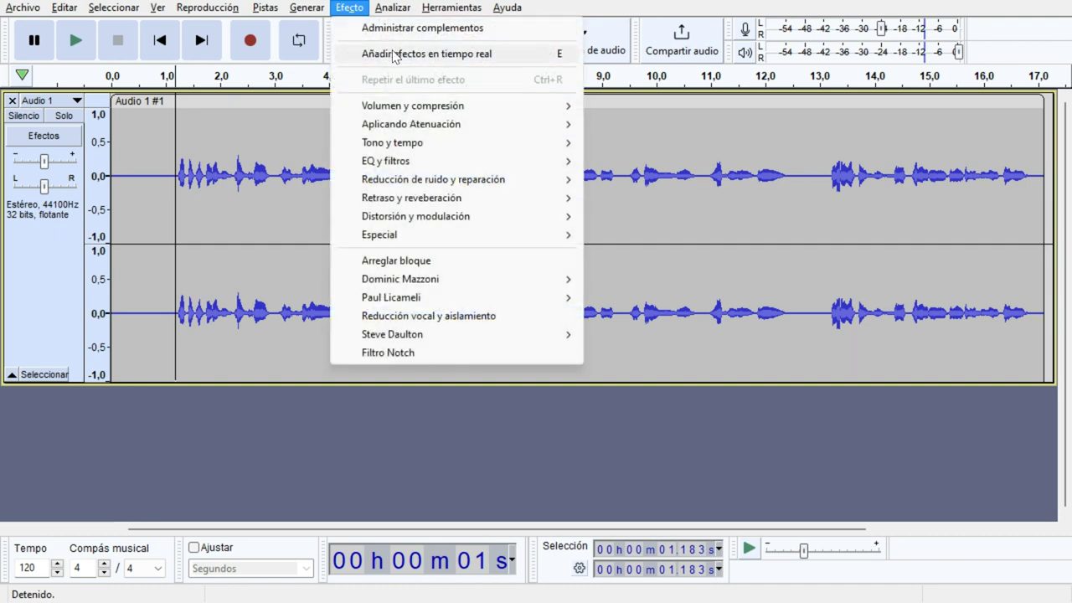
{"action": "left_click", "coordinate": [395, 53]}
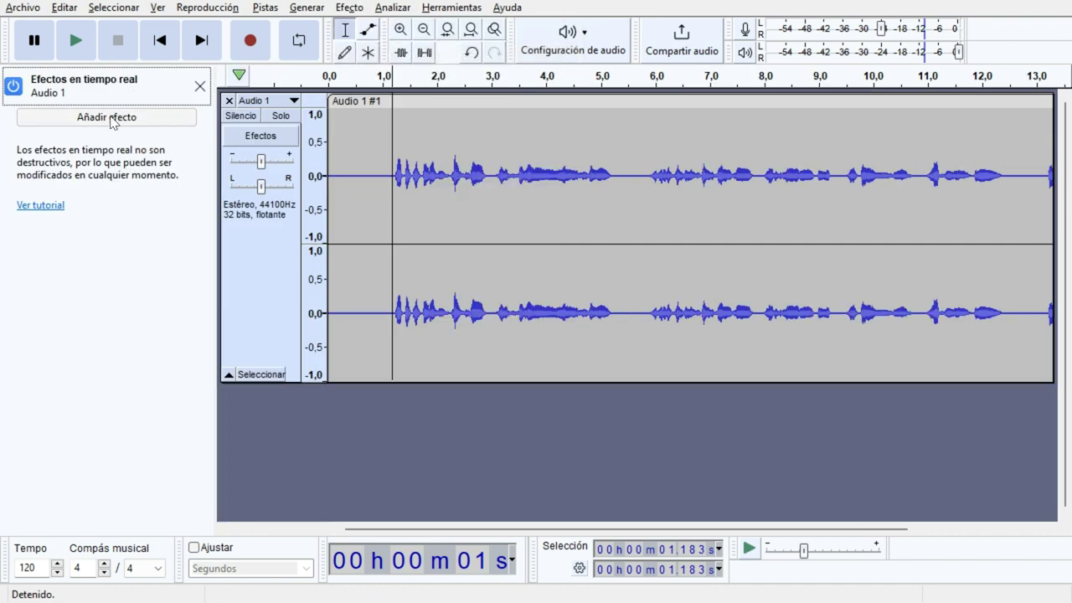
{"action": "left_click", "coordinate": [112, 119]}
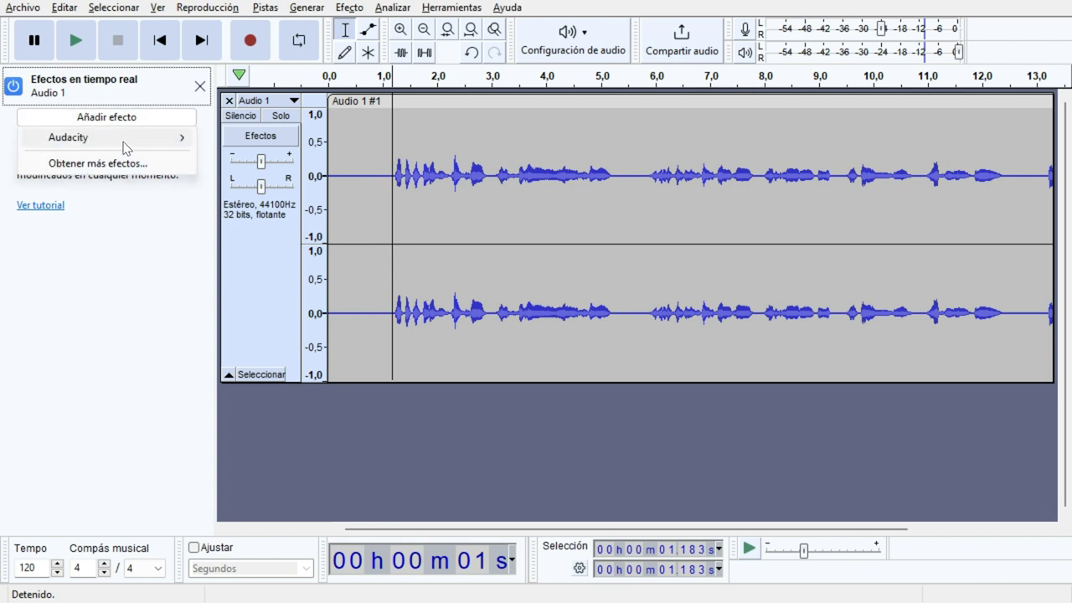
{"action": "mouse_move", "coordinate": [126, 148]}
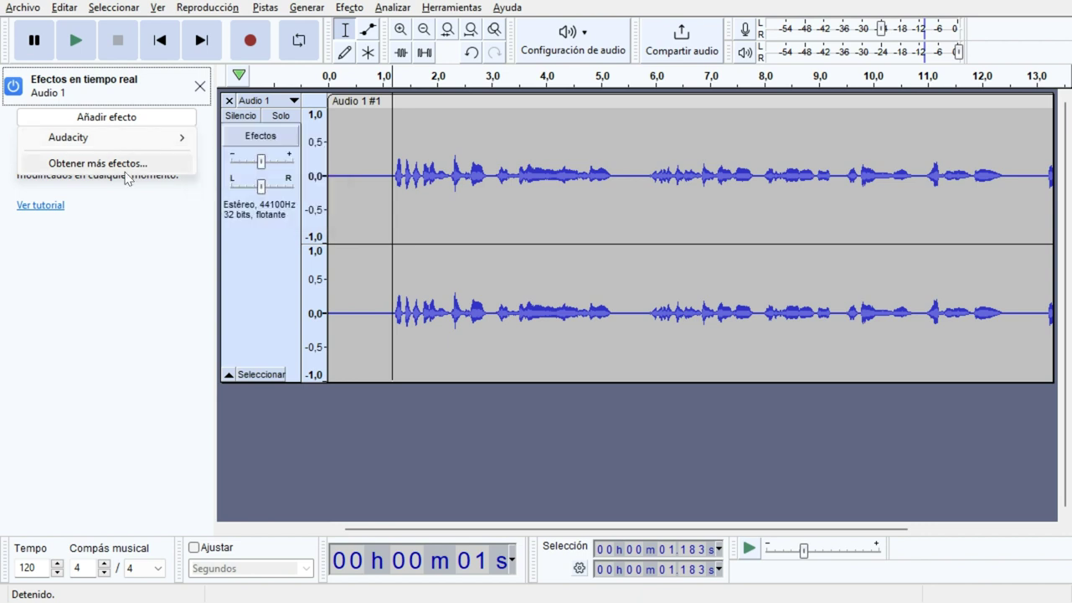
{"action": "left_click", "coordinate": [128, 165]}
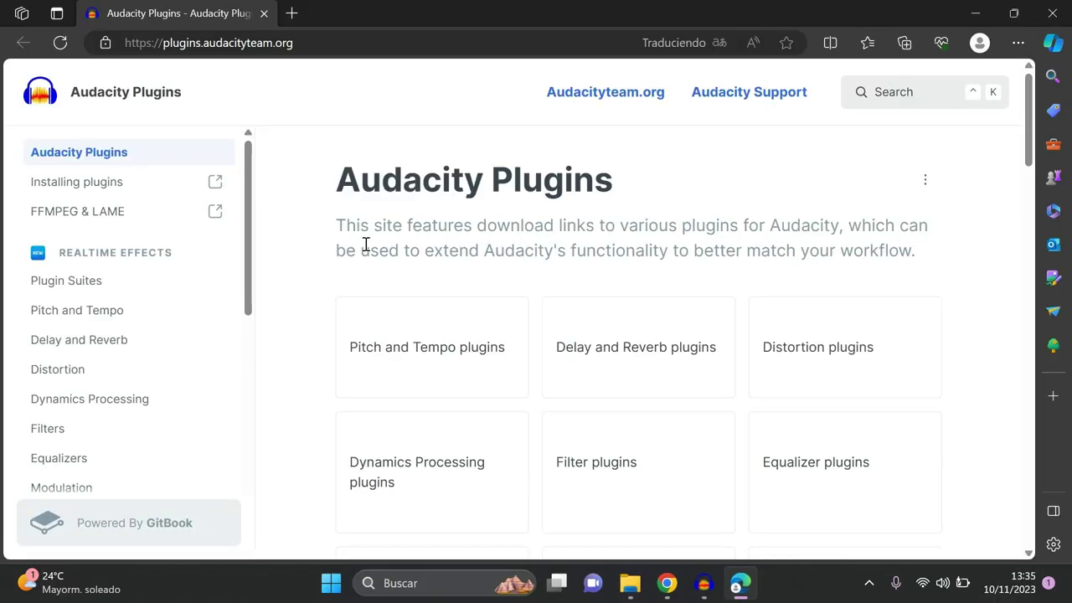
- Look through the Audacity Plugins page, covering plugin categories, installation notes, popular plugins, supported formats and other sources
{"action": "scroll", "coordinate": [365, 245], "scroll_direction": "down", "scroll_amount": 1}
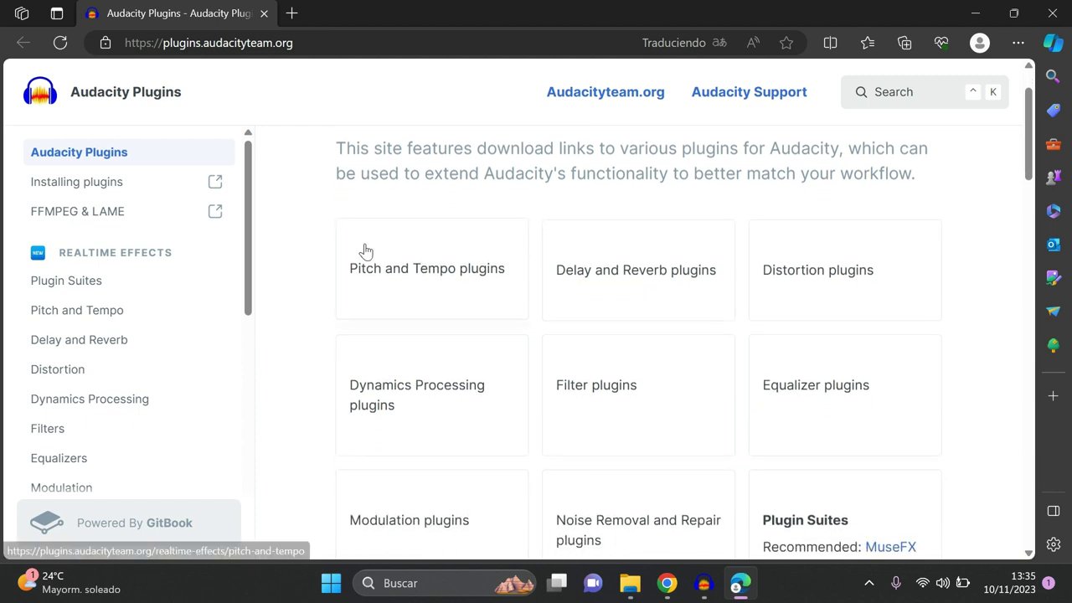
{"action": "scroll", "coordinate": [365, 248], "scroll_direction": "down", "scroll_amount": 1}
{"action": "scroll", "coordinate": [365, 249], "scroll_direction": "down", "scroll_amount": 1}
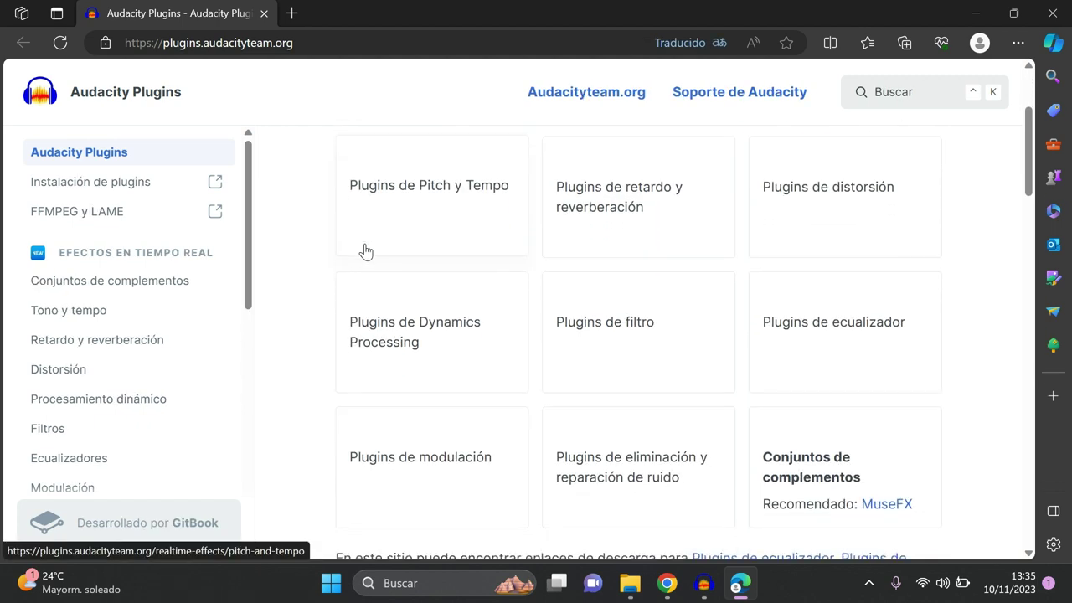
{"action": "scroll", "coordinate": [365, 250], "scroll_direction": "down", "scroll_amount": 1}
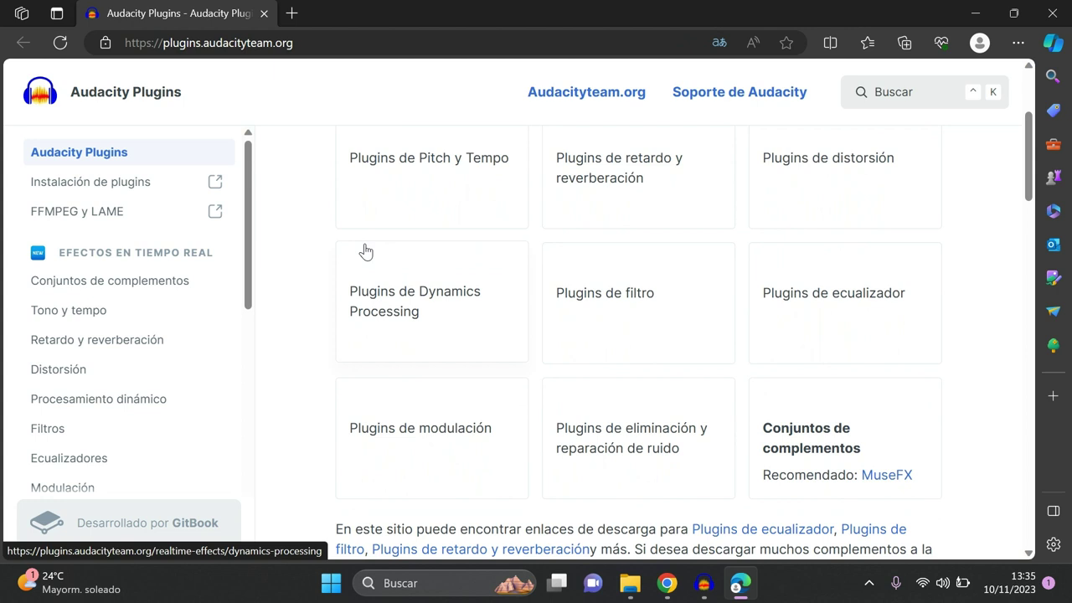
{"action": "scroll", "coordinate": [365, 251], "scroll_direction": "down", "scroll_amount": 1}
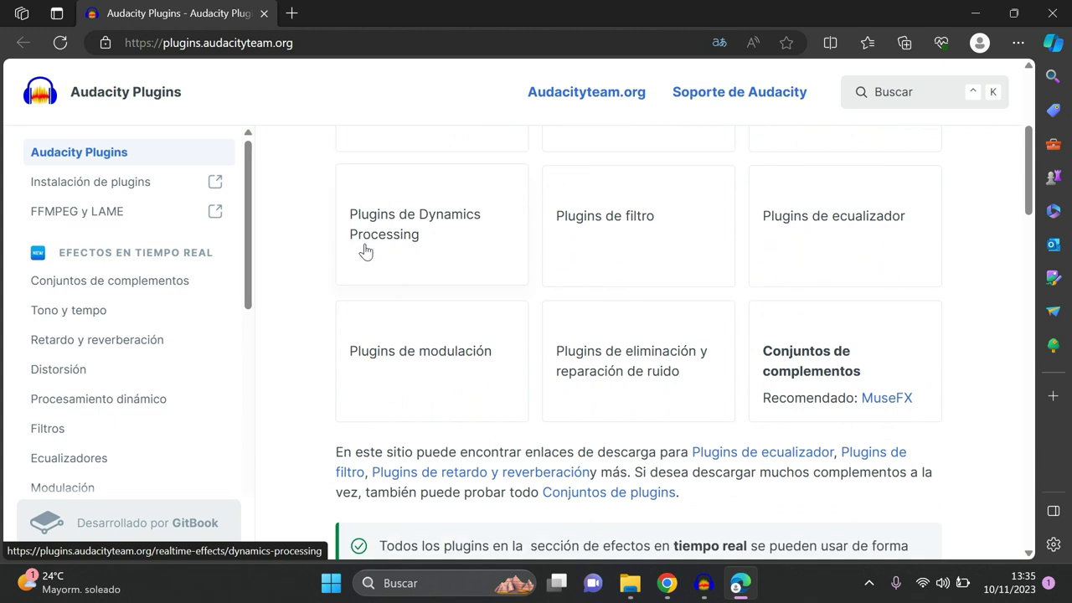
{"action": "scroll", "coordinate": [365, 250], "scroll_direction": "down", "scroll_amount": 6}
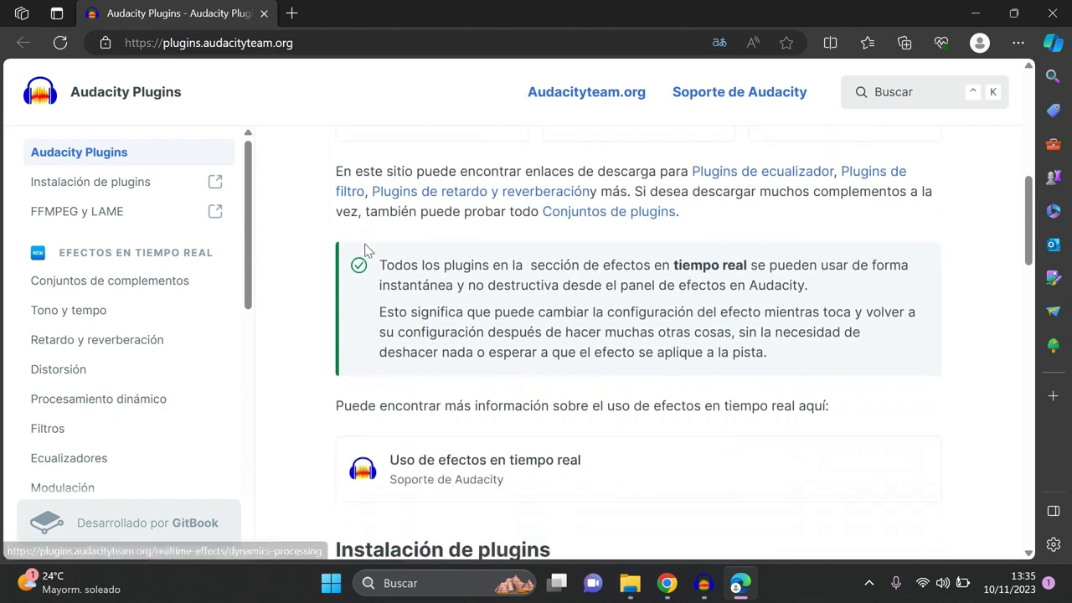
{"action": "scroll", "coordinate": [365, 251], "scroll_direction": "down", "scroll_amount": 3}
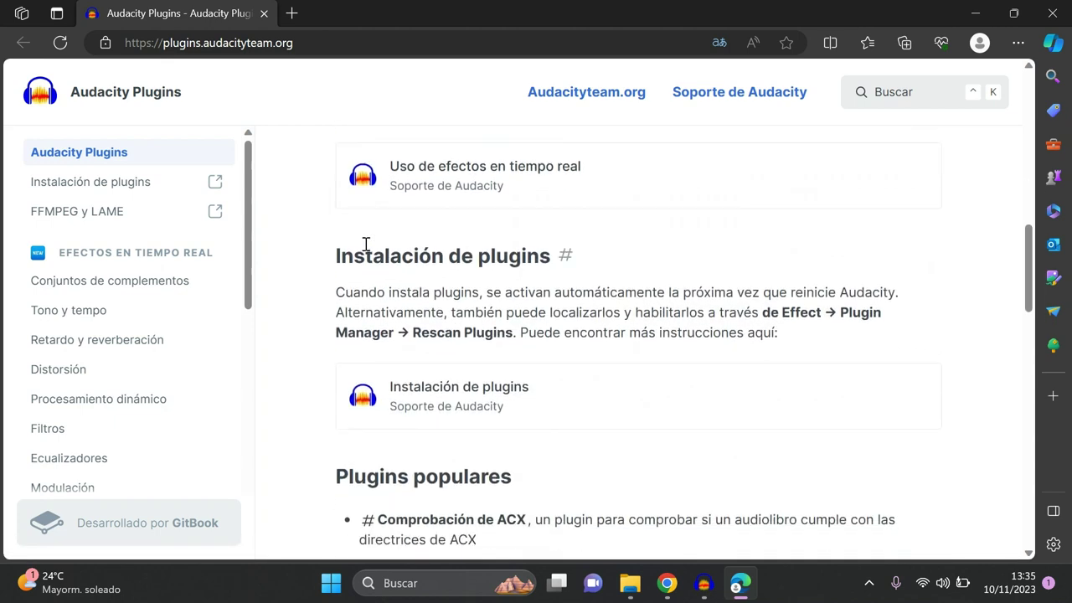
{"action": "scroll", "coordinate": [365, 250], "scroll_direction": "down", "scroll_amount": 1}
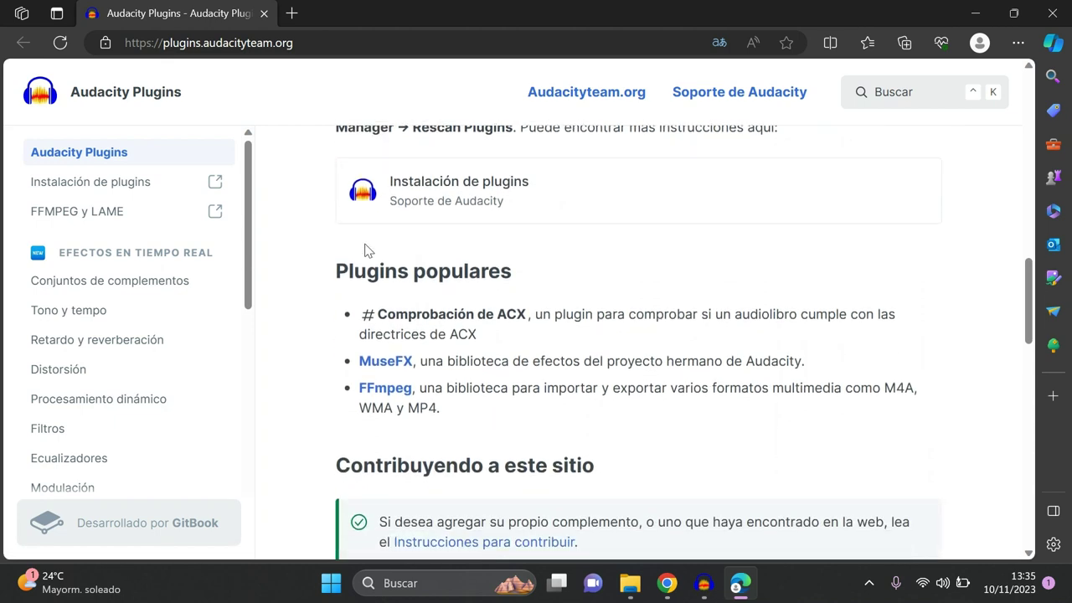
{"action": "scroll", "coordinate": [366, 250], "scroll_direction": "down", "scroll_amount": 8}
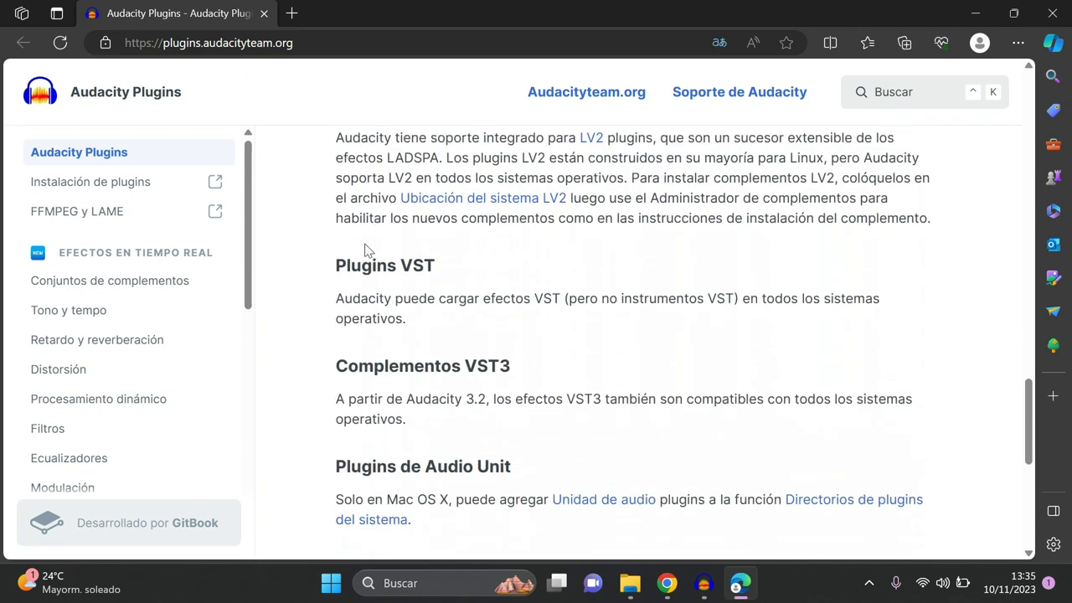
{"action": "scroll", "coordinate": [365, 250], "scroll_direction": "down", "scroll_amount": 6}
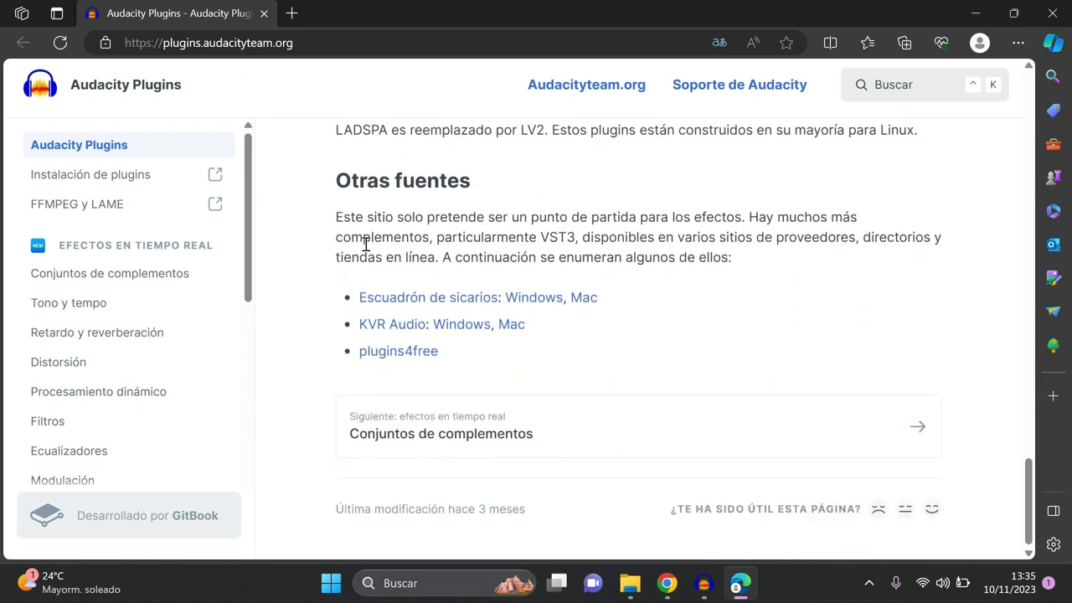
{"action": "scroll", "coordinate": [365, 247], "scroll_direction": "up", "scroll_amount": 9}
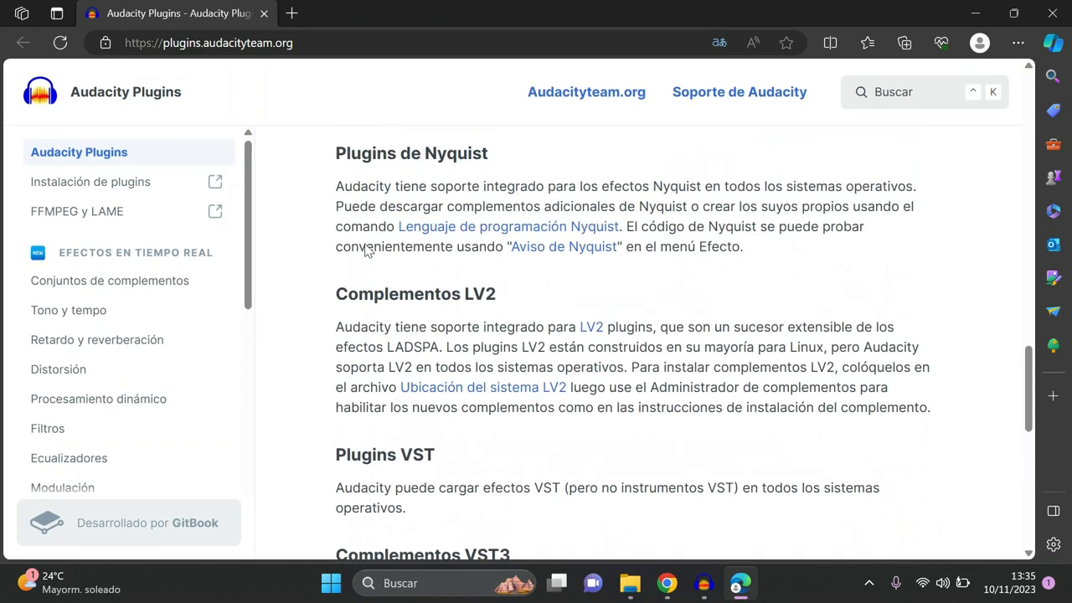
{"action": "scroll", "coordinate": [365, 250], "scroll_direction": "up", "scroll_amount": 8}
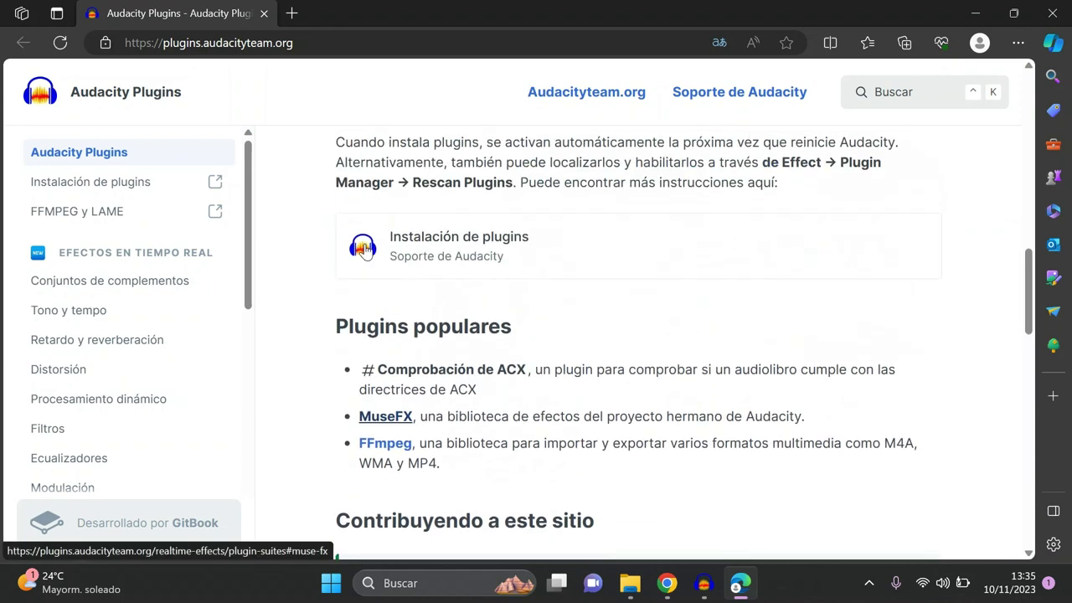
- Open the plugin installation support article and review its manual installation folders and deactivation instructions
{"action": "left_click", "coordinate": [365, 251]}
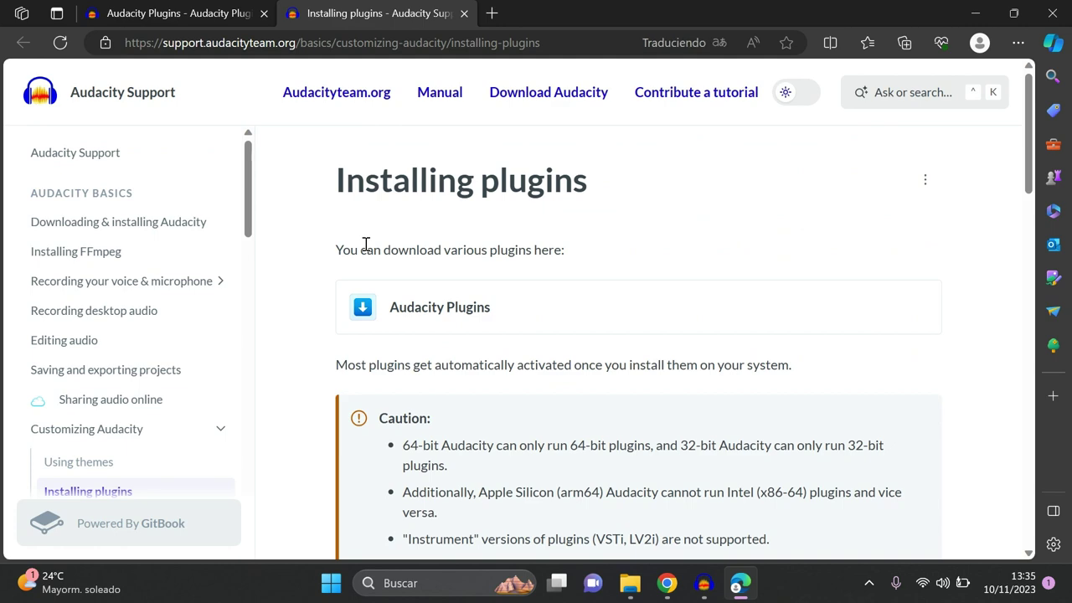
{"action": "scroll", "coordinate": [365, 245], "scroll_direction": "down", "scroll_amount": 7}
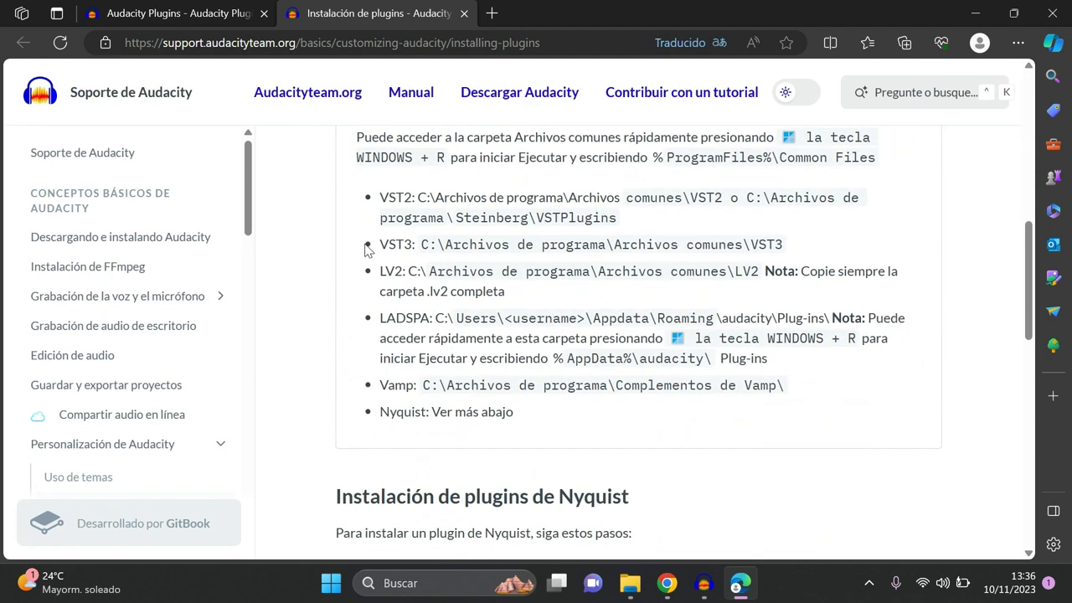
{"action": "scroll", "coordinate": [365, 250], "scroll_direction": "down", "scroll_amount": 7}
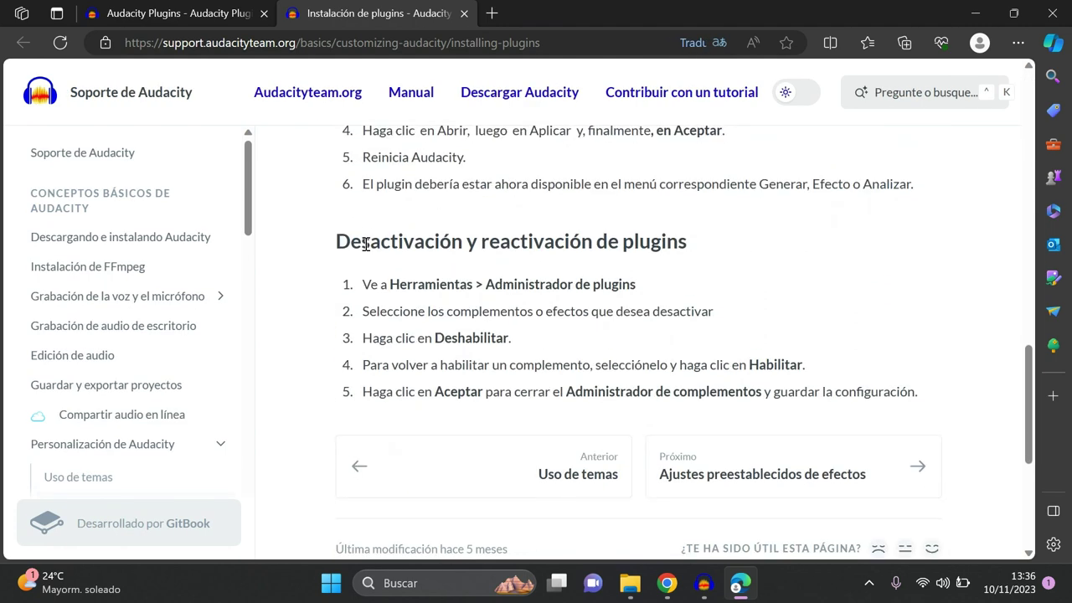
{"action": "scroll", "coordinate": [365, 248], "scroll_direction": "up", "scroll_amount": 8}
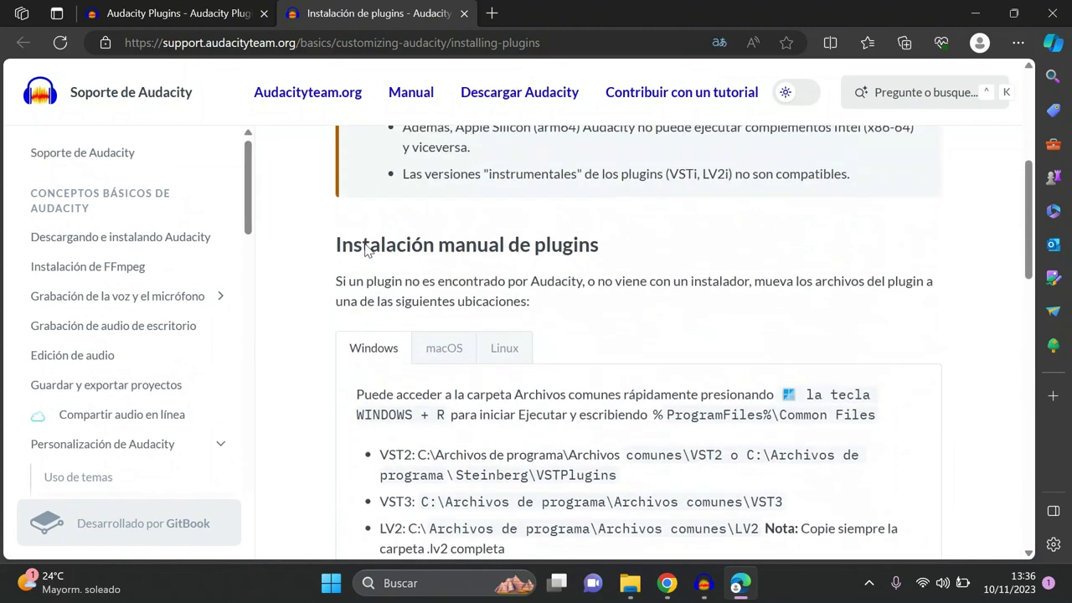
{"action": "scroll", "coordinate": [365, 246], "scroll_direction": "up", "scroll_amount": 1}
- Return to the Audacity Plugins site through the article's download link and continue to its Conjuntos de complementos page
{"action": "left_click", "coordinate": [365, 248]}
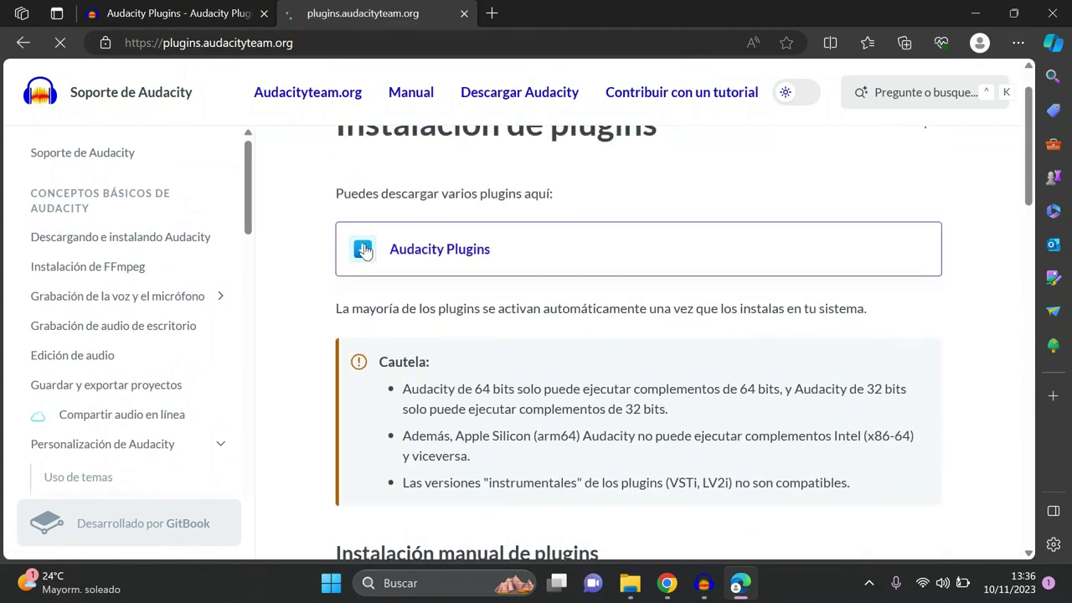
{"action": "scroll", "coordinate": [365, 250], "scroll_direction": "down", "scroll_amount": 5}
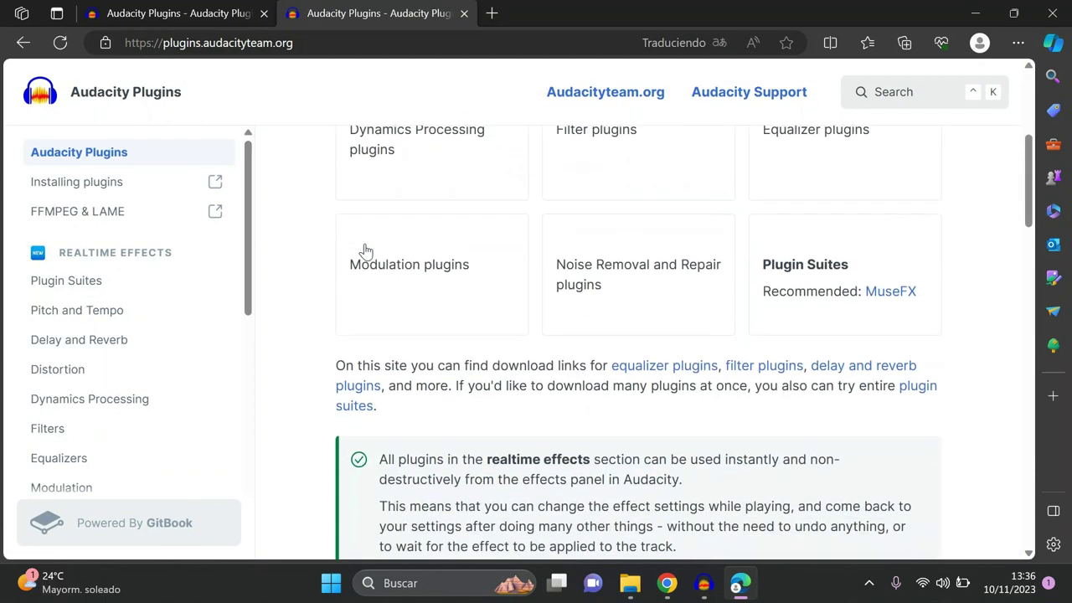
{"action": "scroll", "coordinate": [365, 250], "scroll_direction": "down", "scroll_amount": 10}
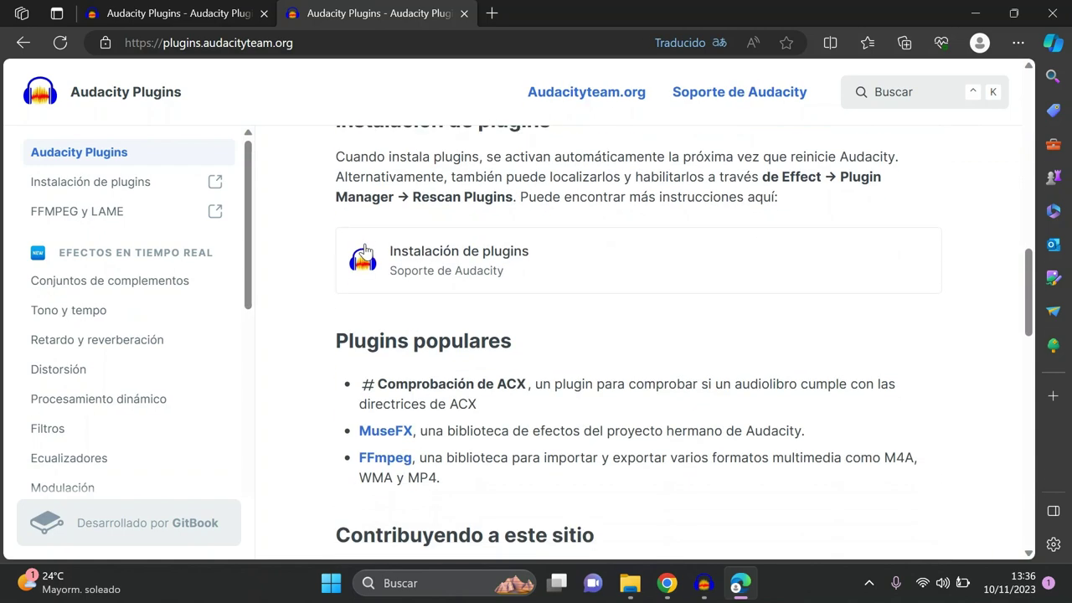
{"action": "scroll", "coordinate": [365, 250], "scroll_direction": "down", "scroll_amount": 10}
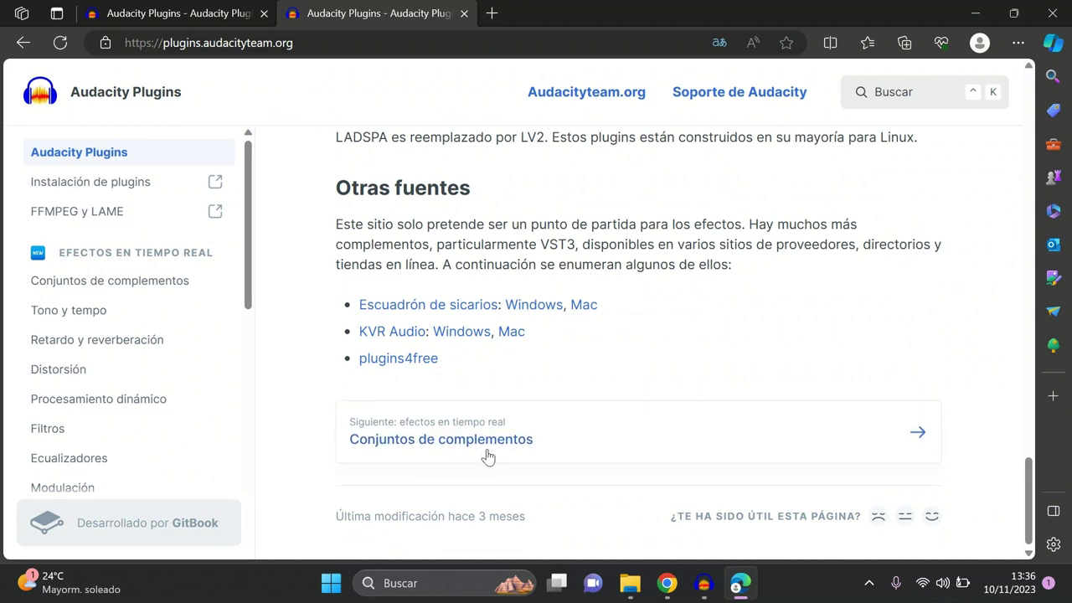
{"action": "left_click", "coordinate": [488, 452]}
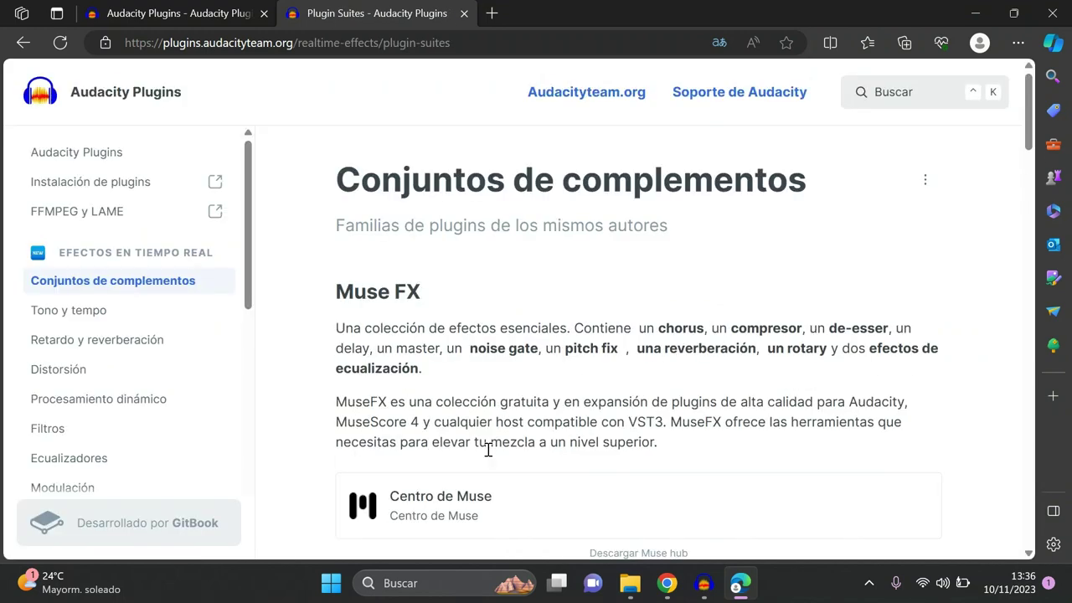
- Find the GVST suite among the plugin suites for all platforms and open its packages download page
{"action": "scroll", "coordinate": [488, 452], "scroll_direction": "down", "scroll_amount": 2}
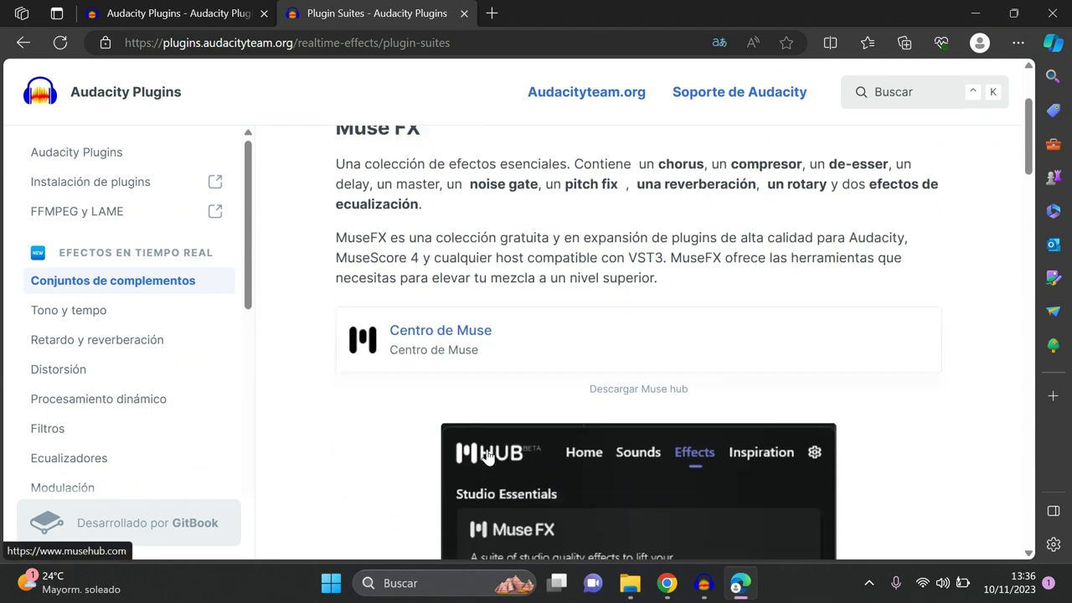
{"action": "scroll", "coordinate": [488, 453], "scroll_direction": "down", "scroll_amount": 5}
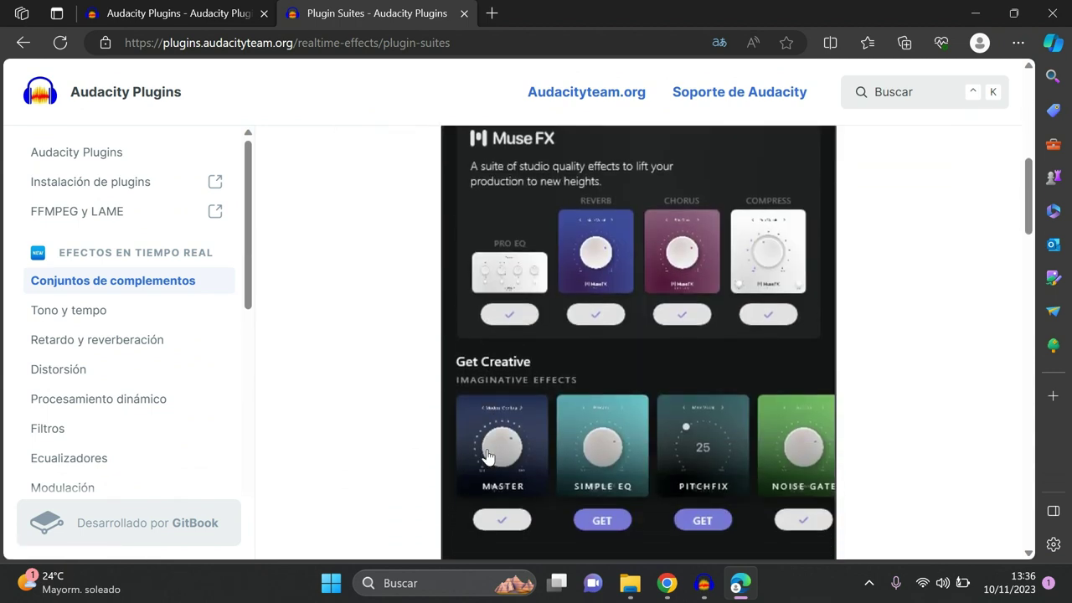
{"action": "scroll", "coordinate": [488, 454], "scroll_direction": "down", "scroll_amount": 4}
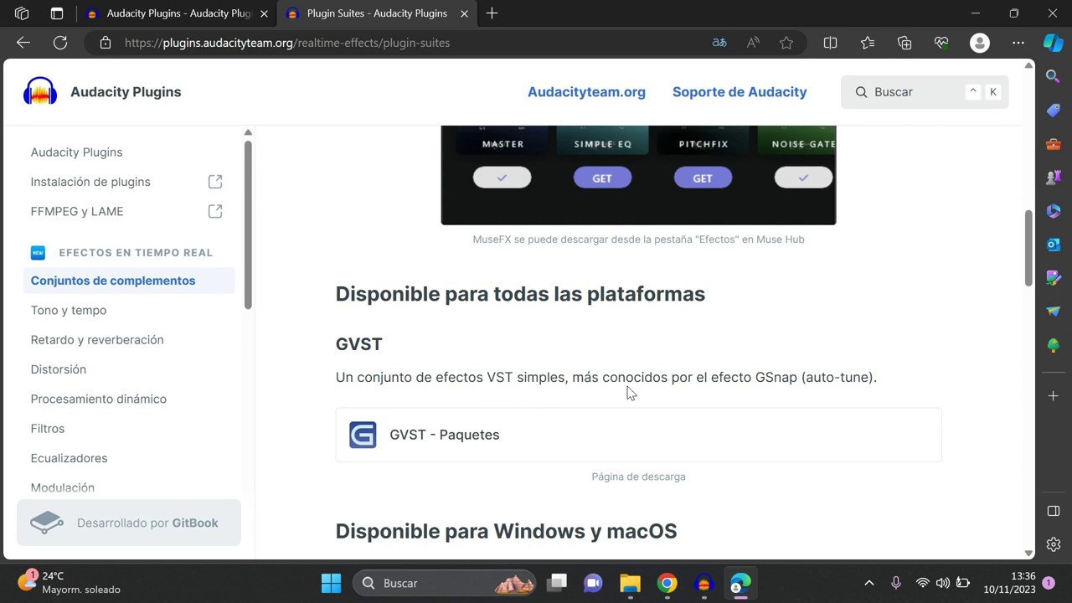
{"action": "left_click", "coordinate": [447, 430]}
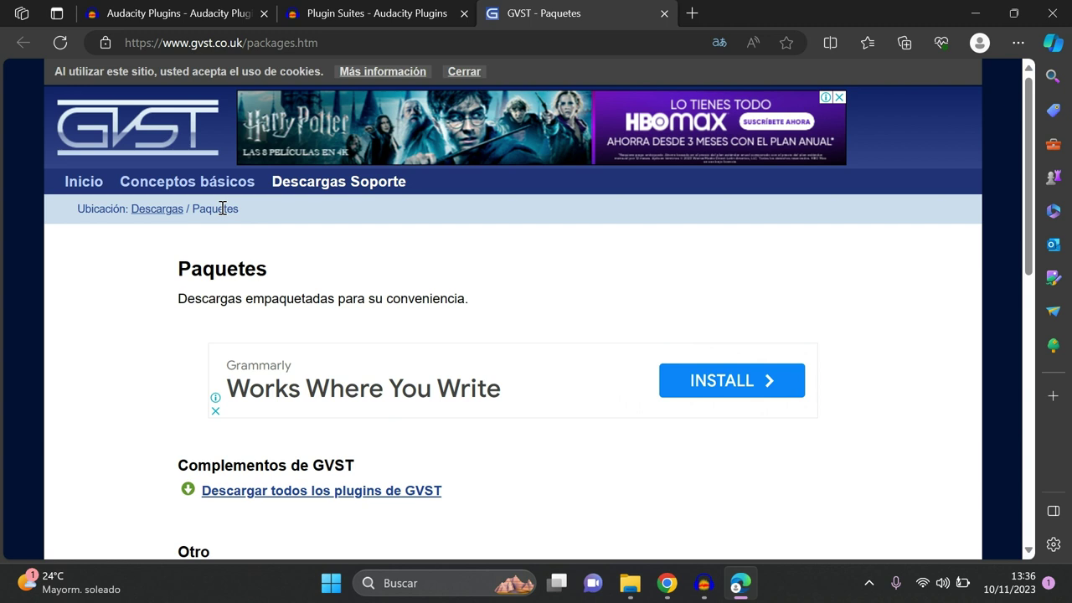
- Open the download page for all GVST plugins and find the Windows 32-bit and 64-bit versions
{"action": "scroll", "coordinate": [433, 276], "scroll_direction": "down", "scroll_amount": 2}
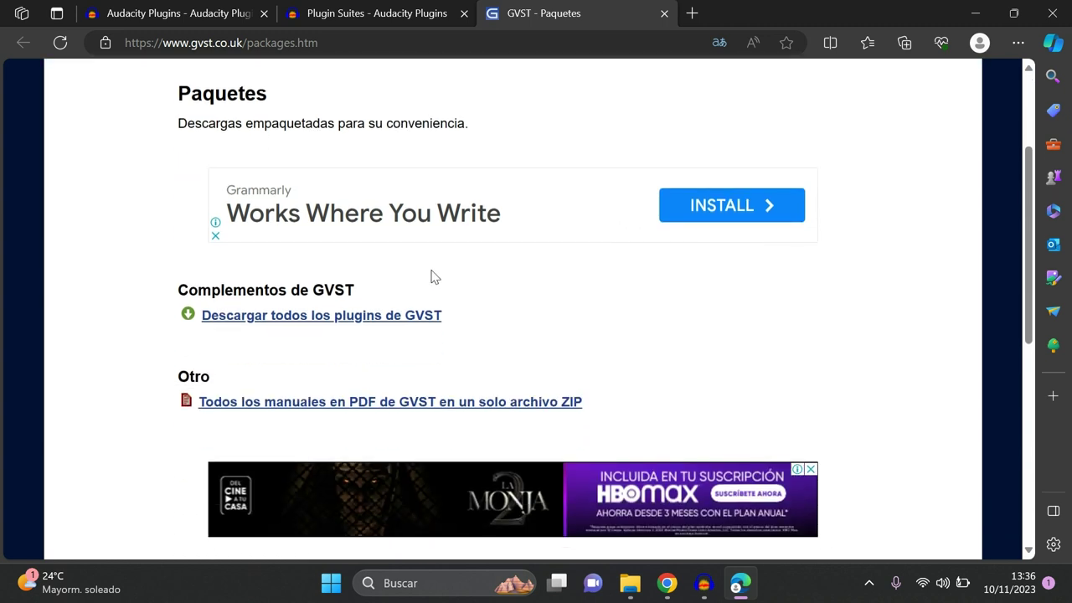
{"action": "left_click", "coordinate": [239, 324]}
{"action": "scroll", "coordinate": [239, 325], "scroll_direction": "down", "scroll_amount": 2}
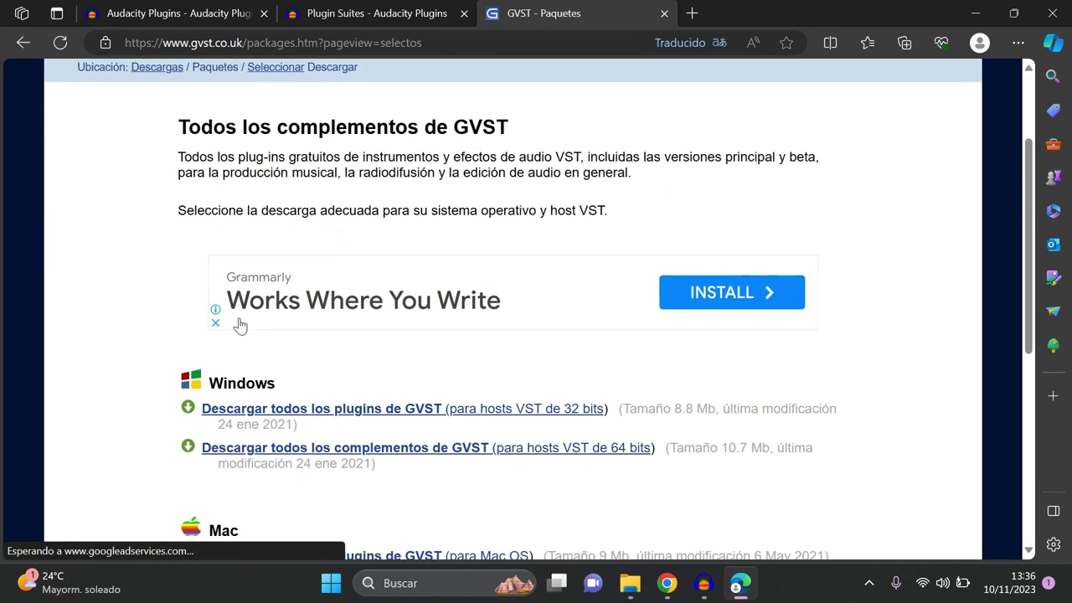
{"action": "scroll", "coordinate": [240, 326], "scroll_direction": "down", "scroll_amount": 1}
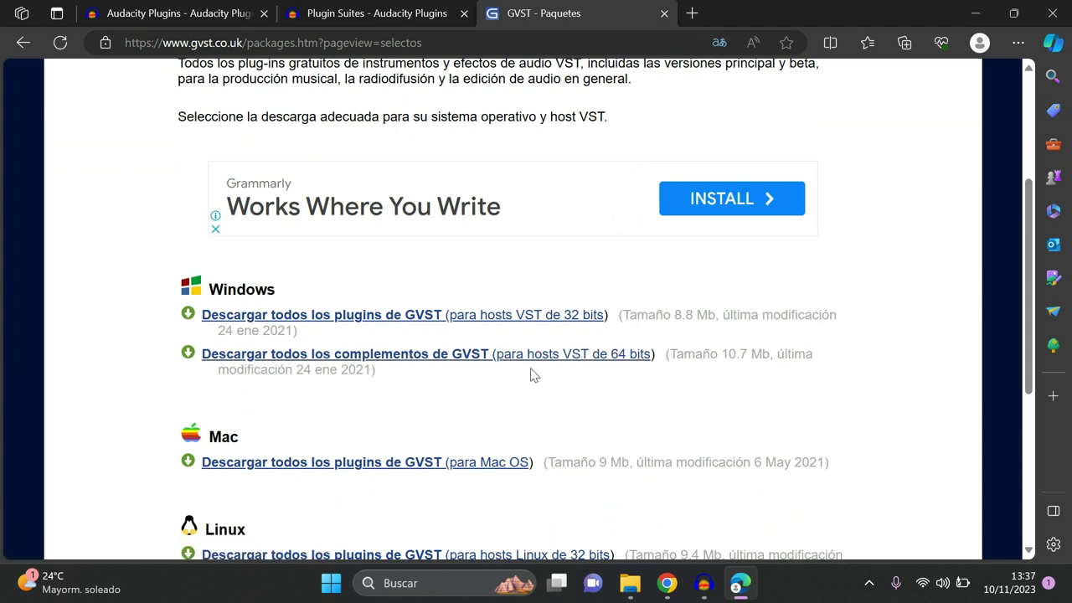
- Switch to File Explorer and open the extracted AllGVSTWin64 folder in Descargas
{"action": "left_click", "coordinate": [630, 582]}
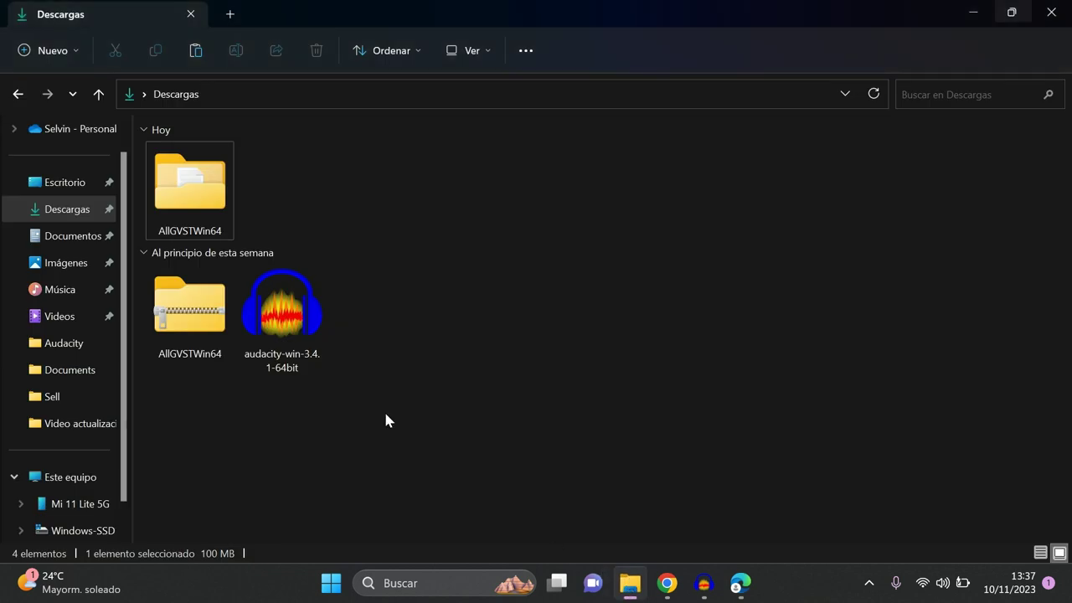
{"action": "left_click", "coordinate": [204, 325]}
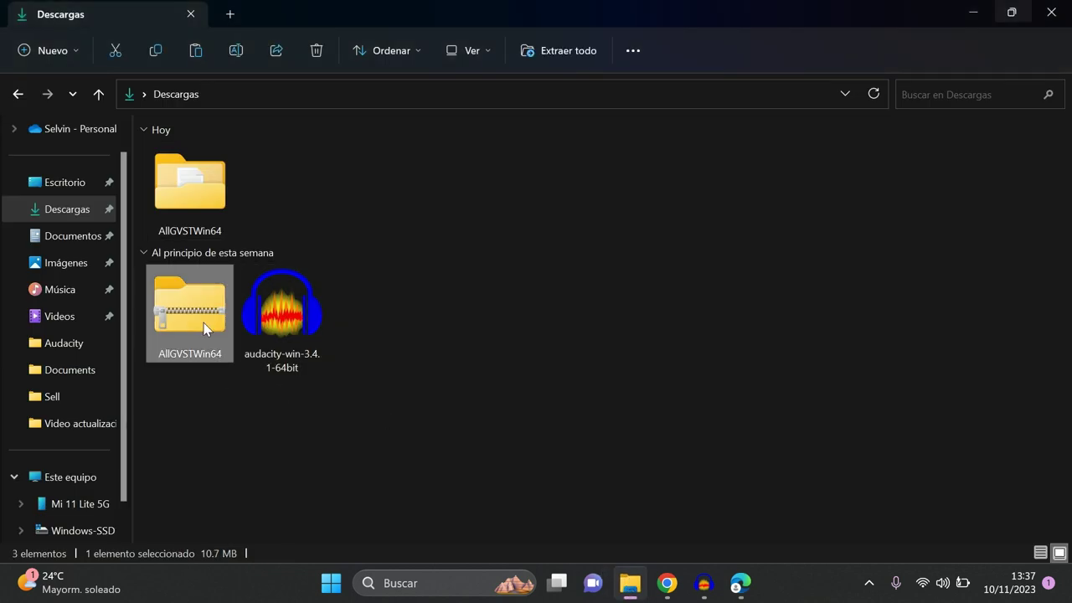
{"action": "right_click", "coordinate": [204, 327]}
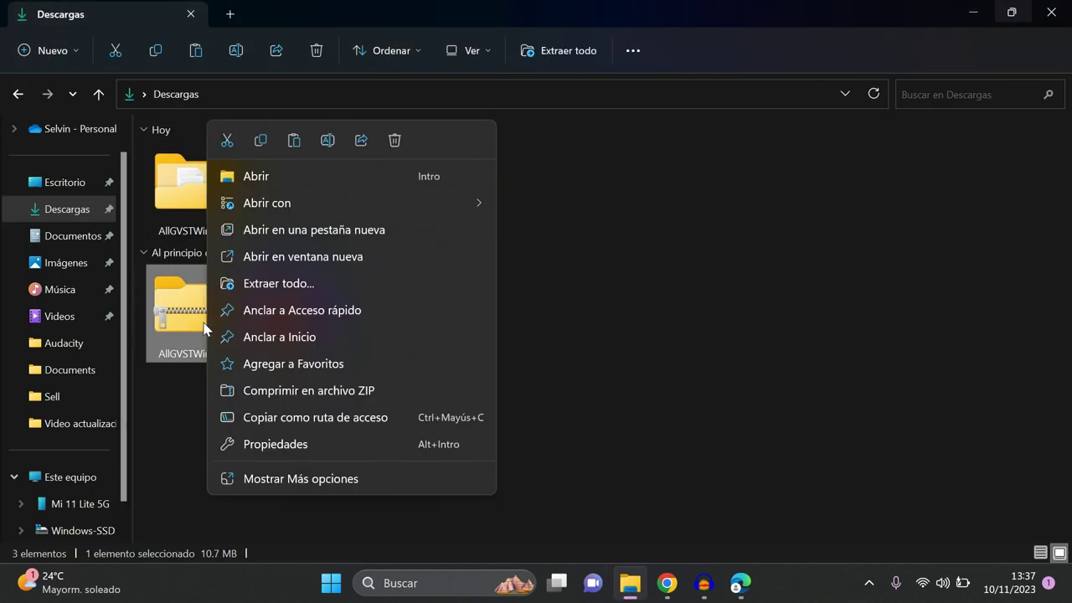
{"action": "double_click", "coordinate": [159, 198]}
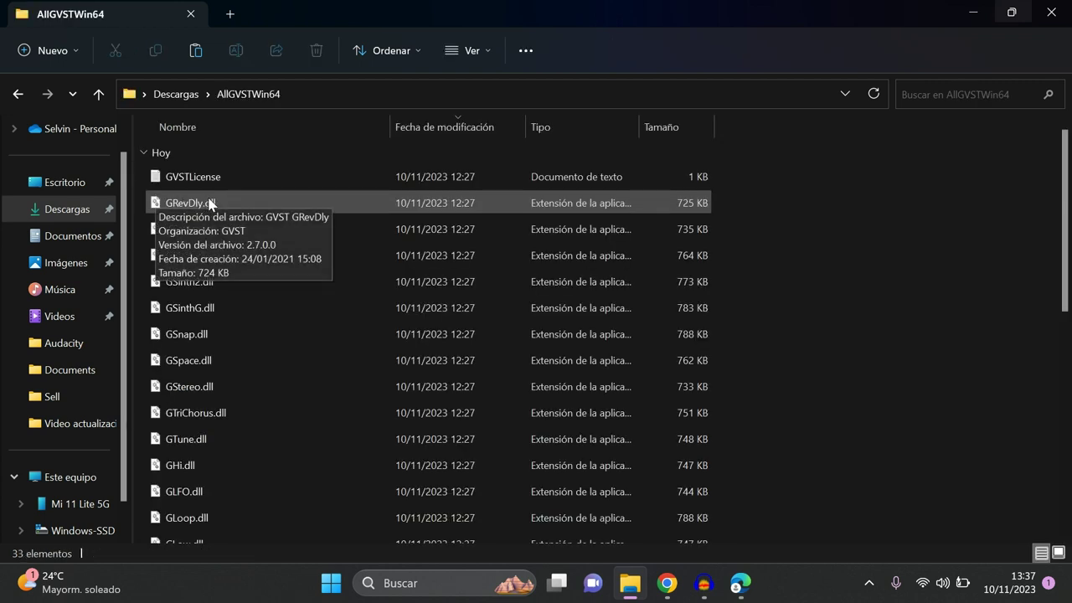
- Copy all the GVST .dll files in the AllGVSTWin64 folder, leaving out the GVSTLicense text document
{"action": "left_click", "coordinate": [293, 184]}
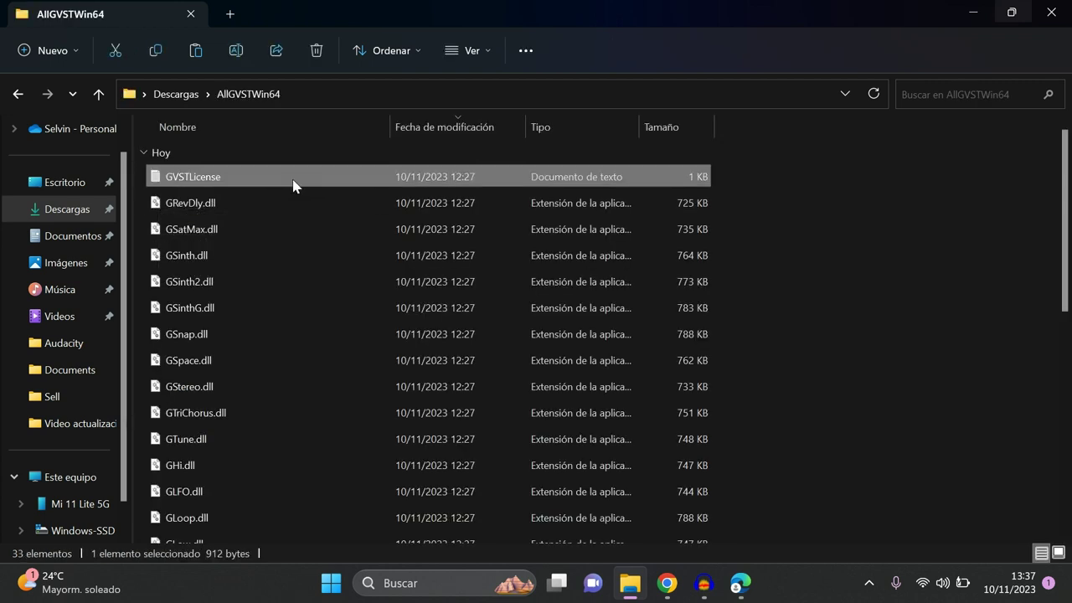
{"action": "key", "text": "Down"}
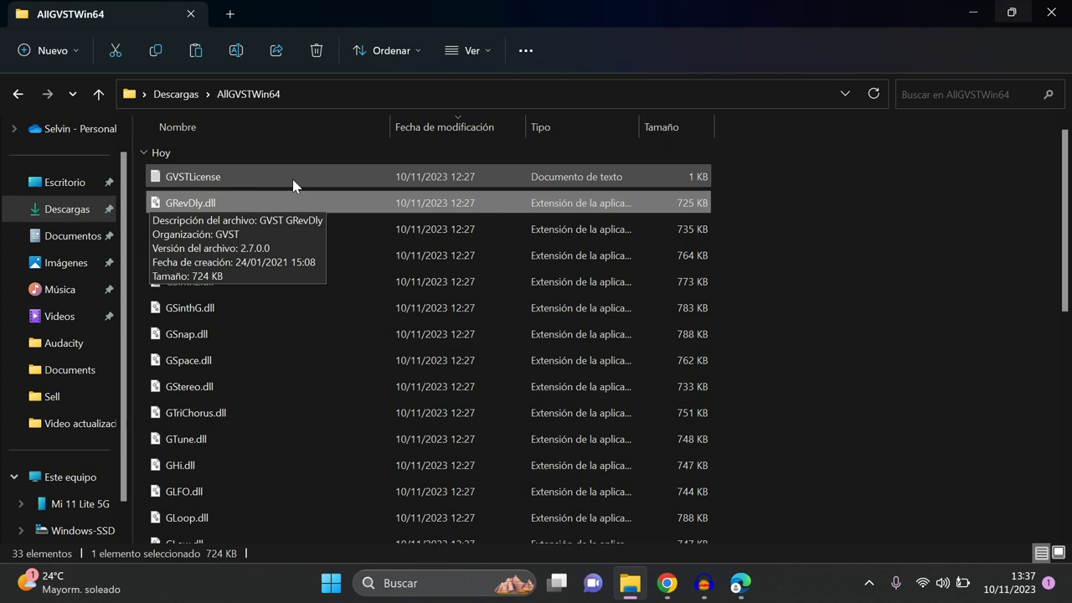
{"action": "key", "text": "shift+Down"}
{"action": "key", "text": "shift+Down"}
{"action": "key", "text": "shift+Down"}
{"action": "key", "text": "shift+Down"}
{"action": "key", "text": "shift+Down"}
{"action": "key", "text": "shift+Down"}
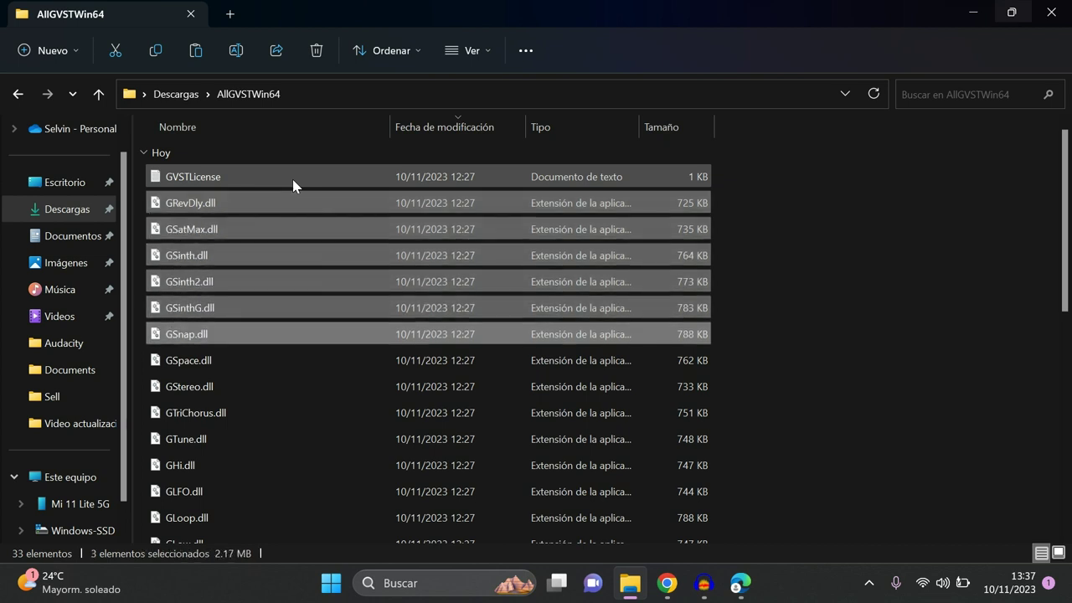
{"action": "key", "text": "shift+Page_Down"}
{"action": "key", "text": "shift+End"}
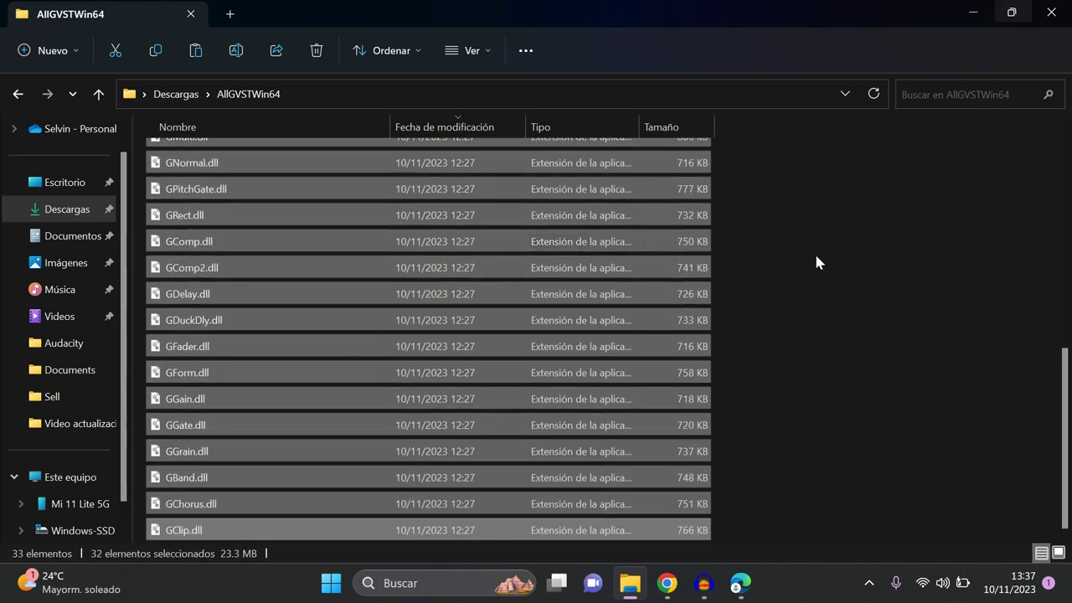
{"action": "scroll", "coordinate": [815, 251], "scroll_direction": "up", "scroll_amount": 6}
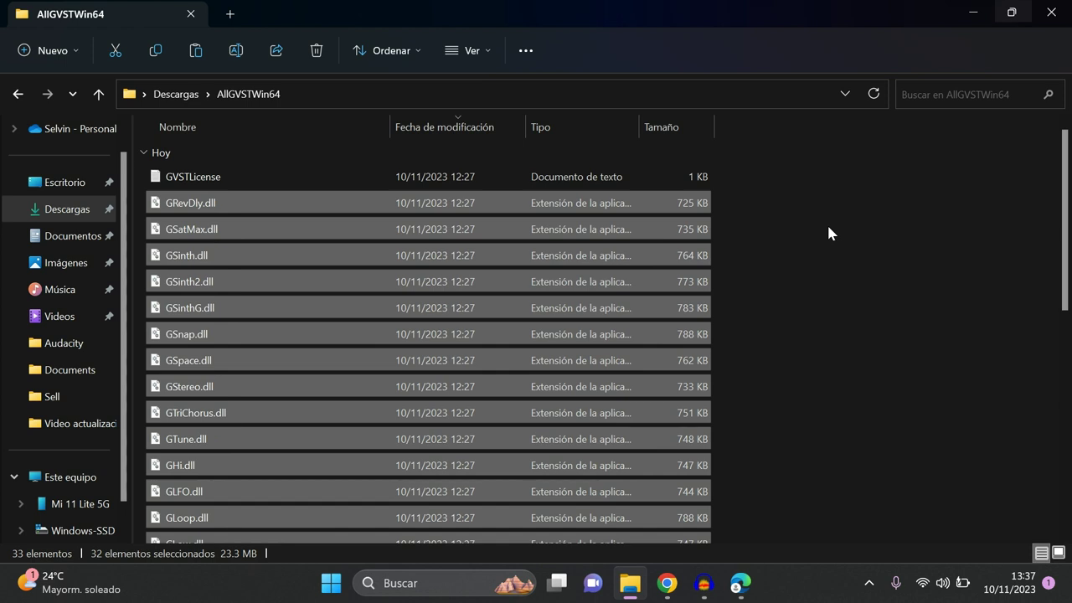
{"action": "right_click", "coordinate": [460, 201]}
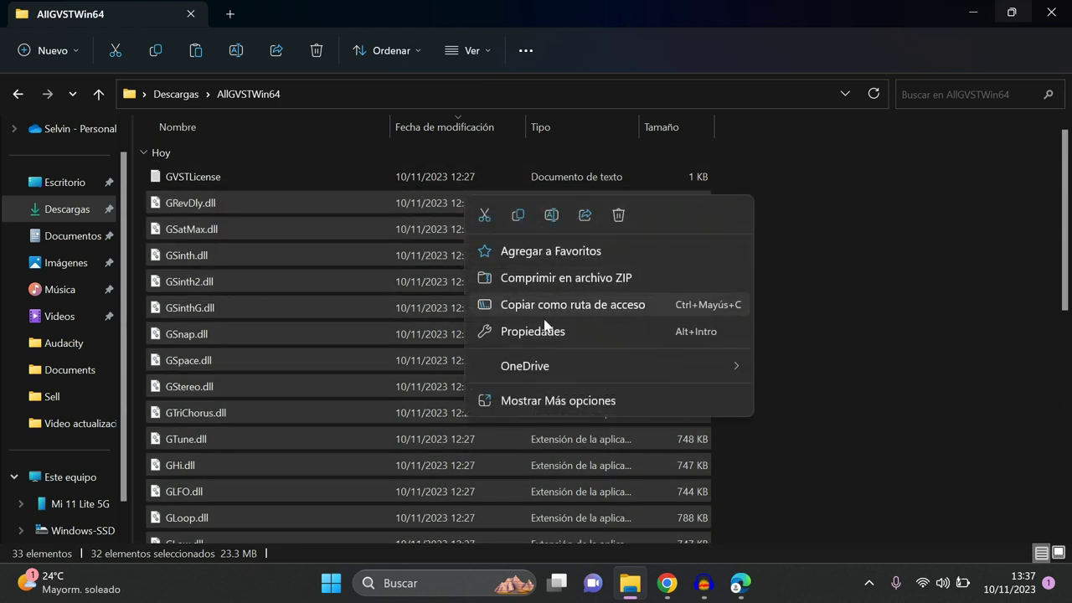
{"action": "left_click", "coordinate": [519, 216]}
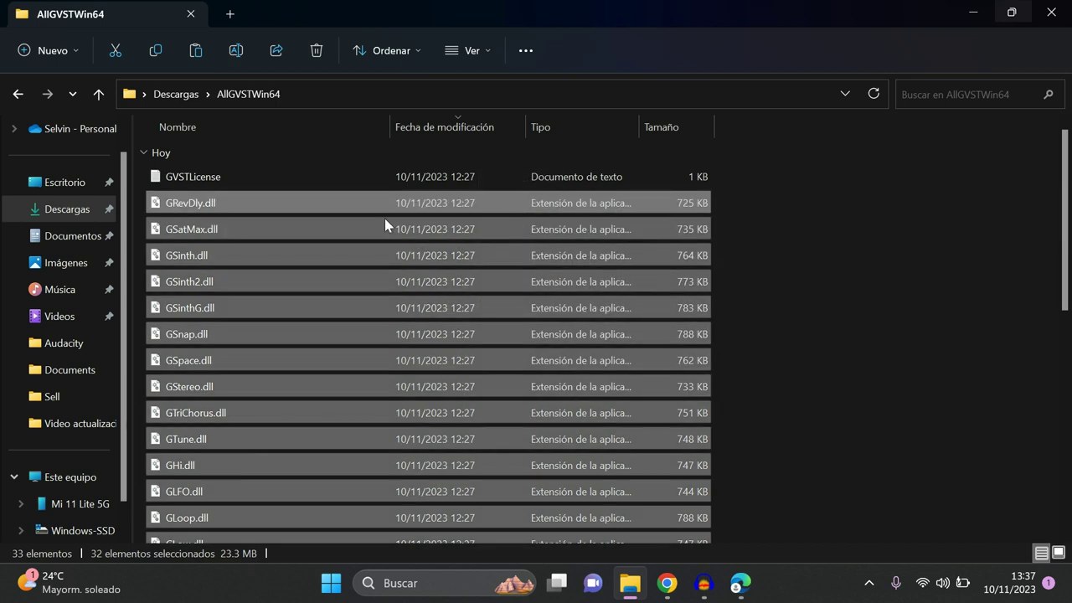
- Open the Plug-Ins folder of Audacity under Archivos de programa on drive Windows-SSD (C:)
{"action": "left_click", "coordinate": [72, 477]}
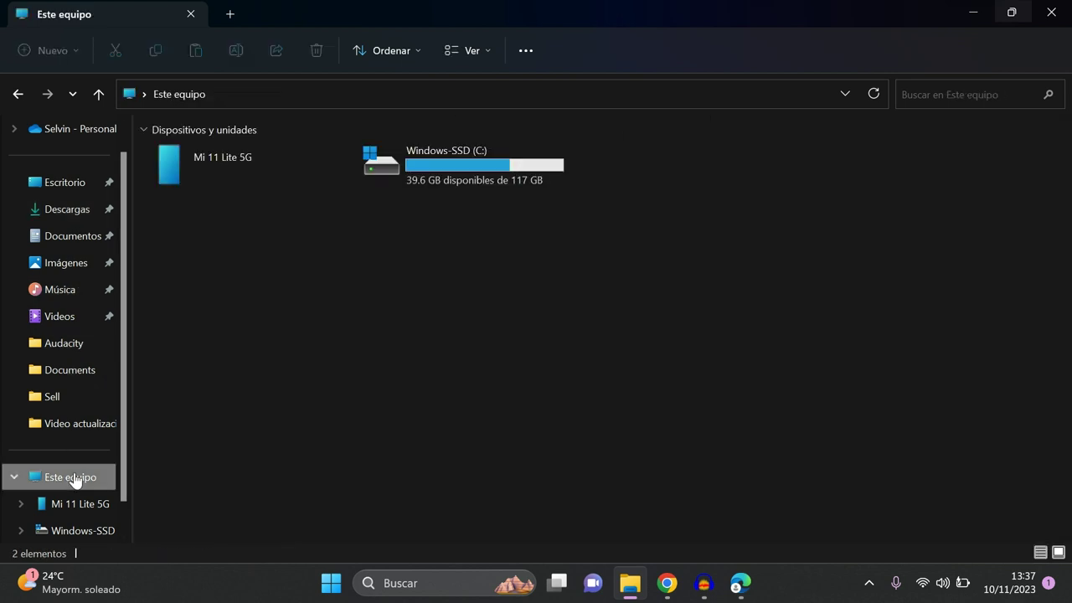
{"action": "double_click", "coordinate": [433, 177]}
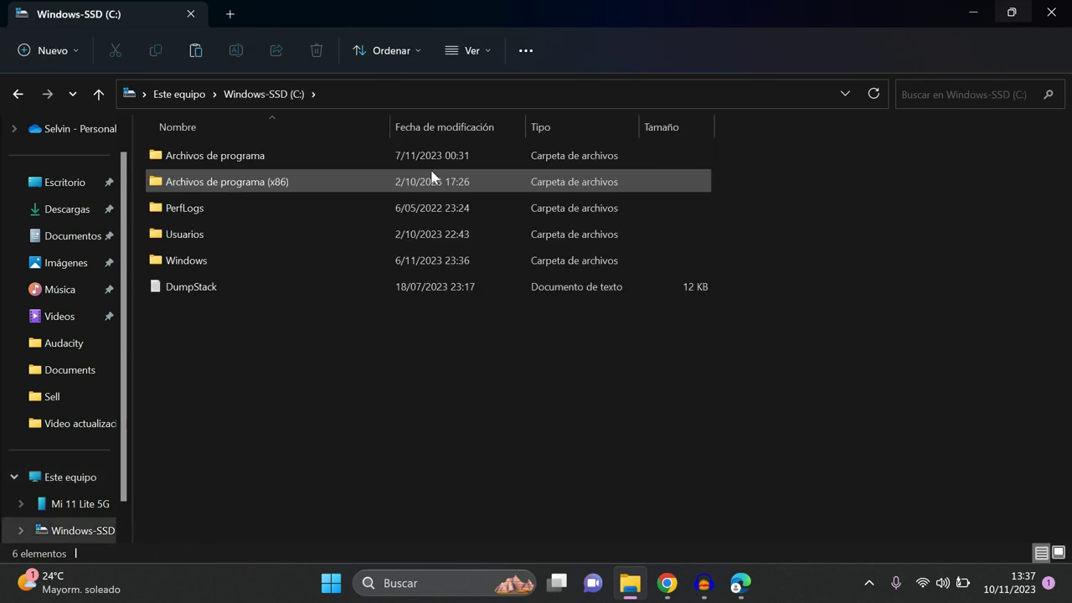
{"action": "double_click", "coordinate": [232, 159]}
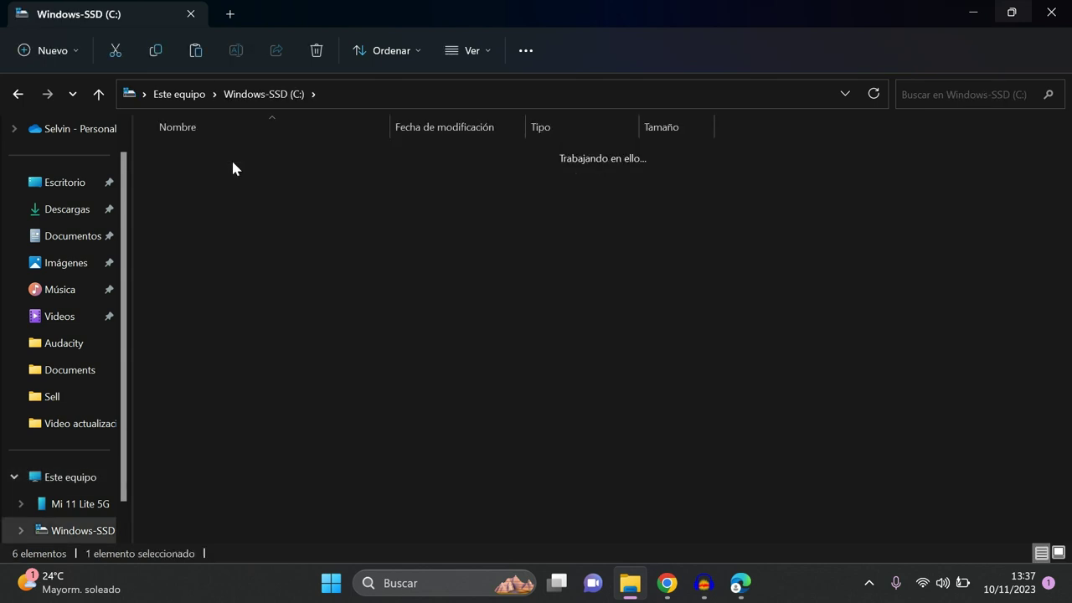
{"action": "double_click", "coordinate": [233, 163]}
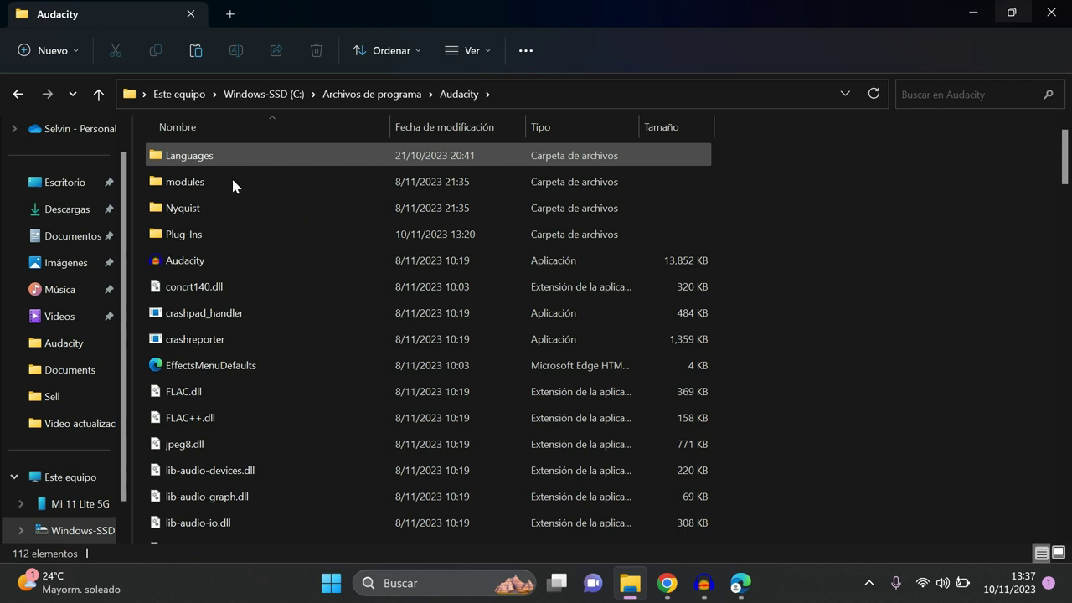
{"action": "double_click", "coordinate": [227, 234]}
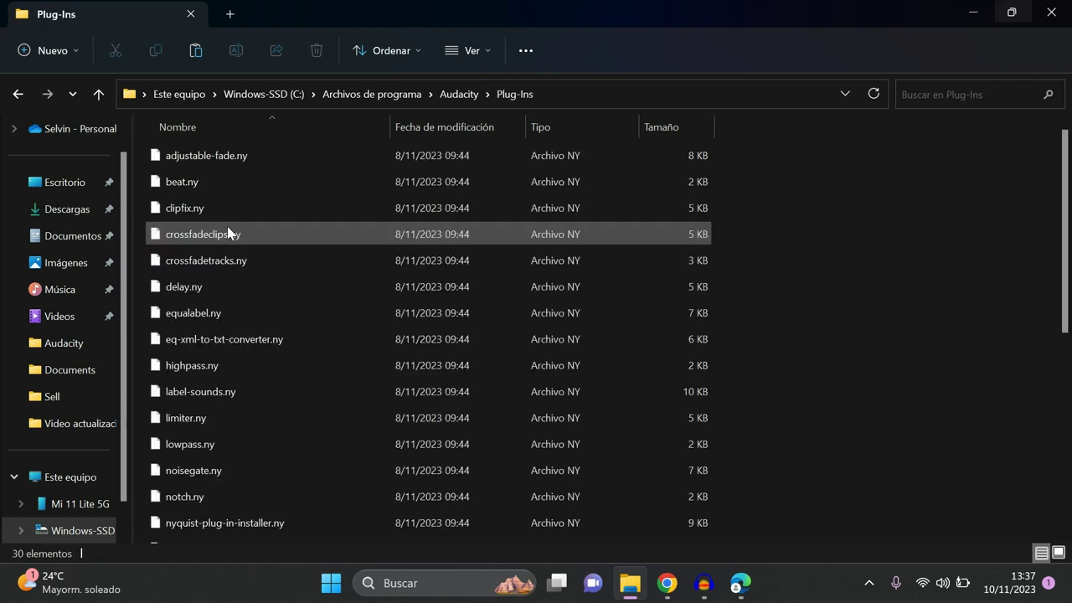
- Paste the copied GVST .dll files into the Plug-Ins folder, granting administrator permission for all items
{"action": "right_click", "coordinate": [763, 249]}
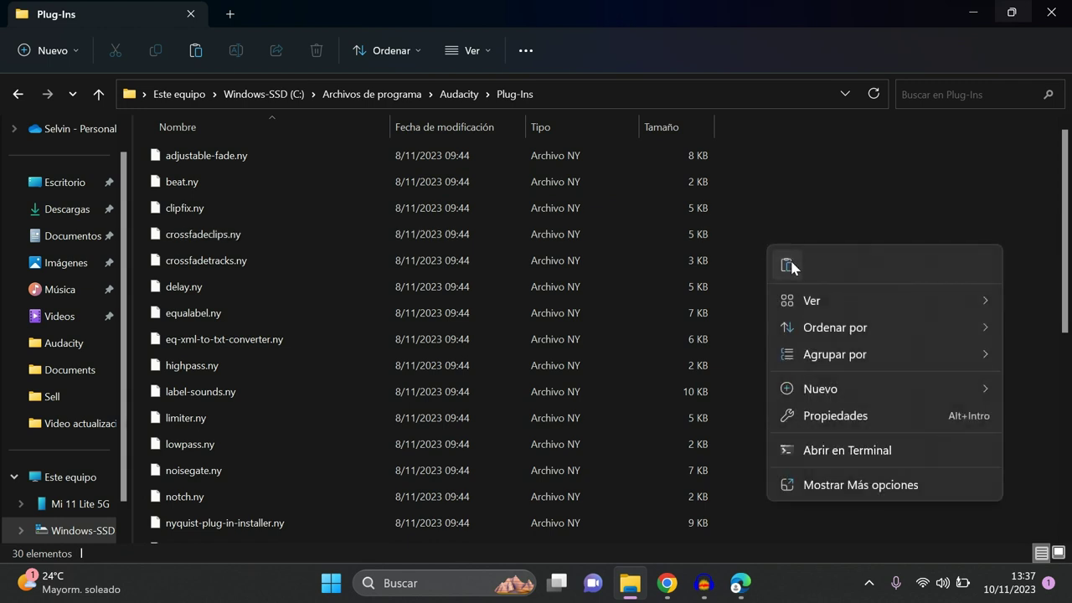
{"action": "left_click", "coordinate": [788, 265]}
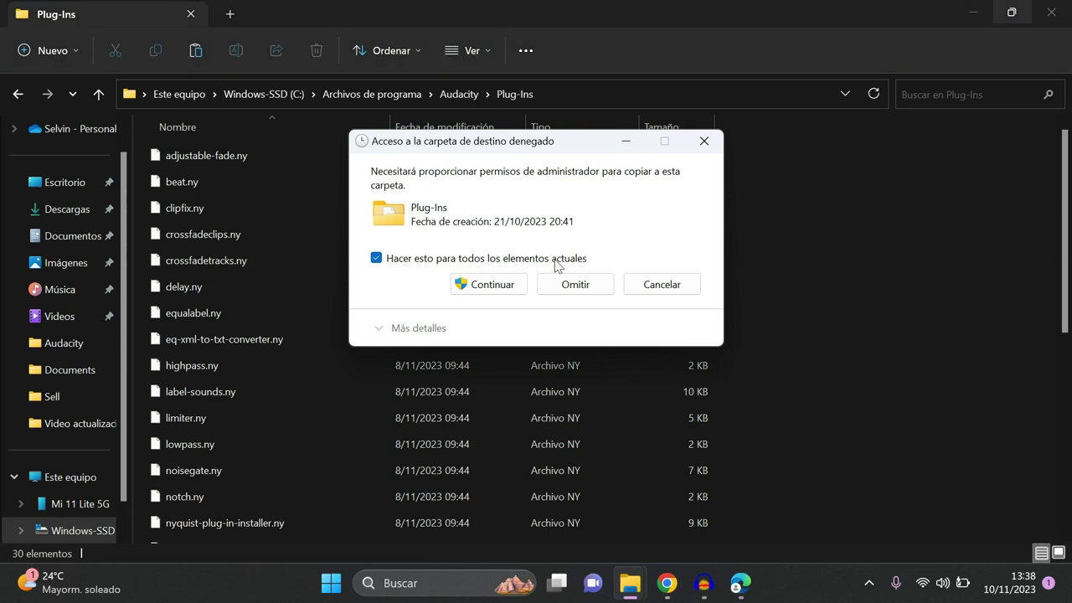
{"action": "left_click", "coordinate": [519, 285]}
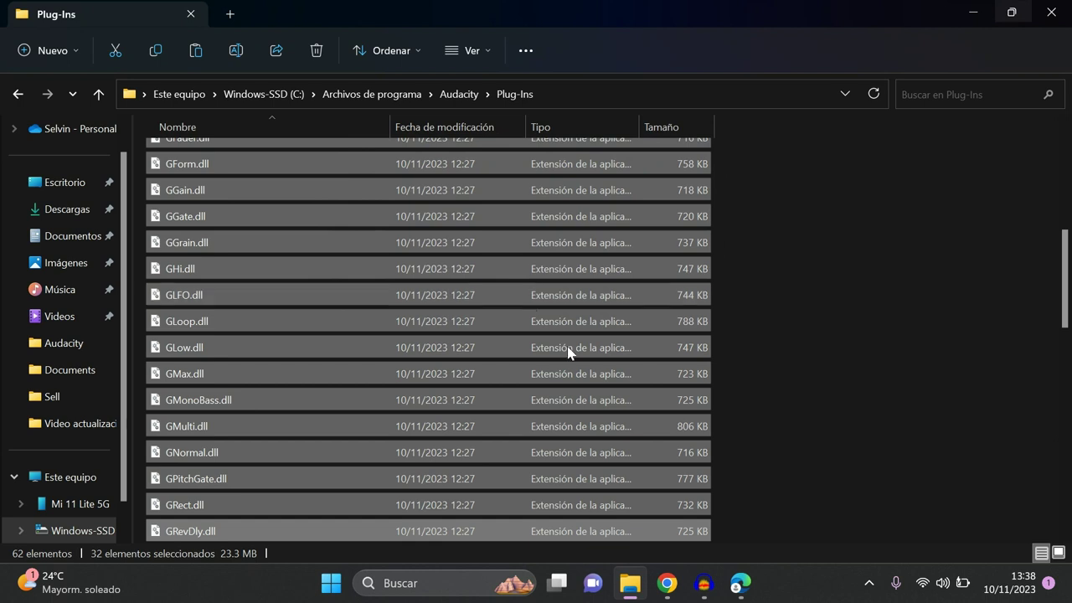
- Switch to Audacity, close the real-time effects panel and leave full-screen view
{"action": "left_click", "coordinate": [717, 589]}
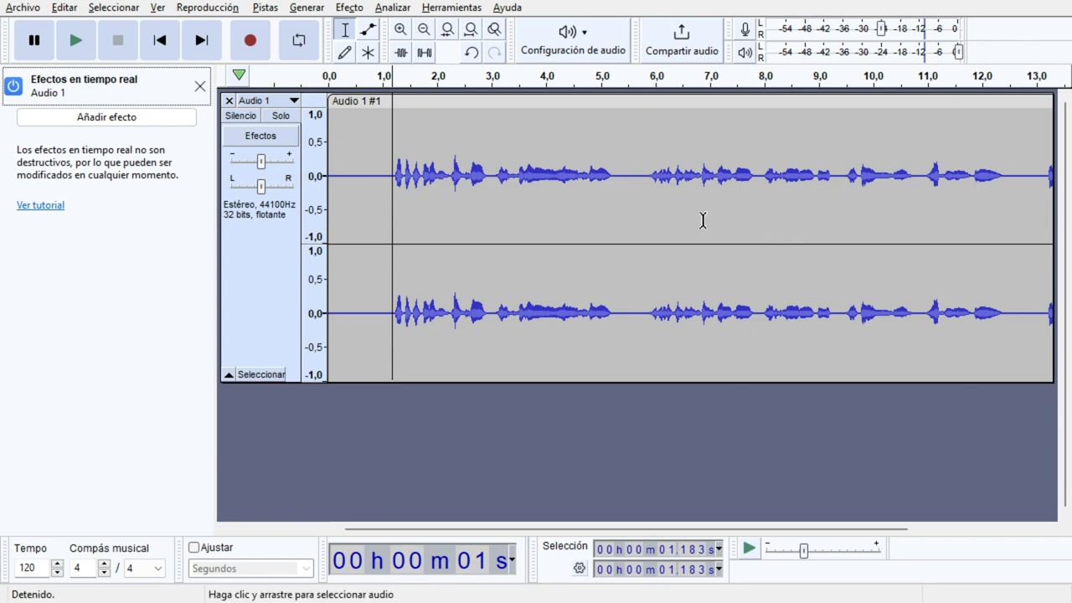
{"action": "left_click", "coordinate": [199, 87]}
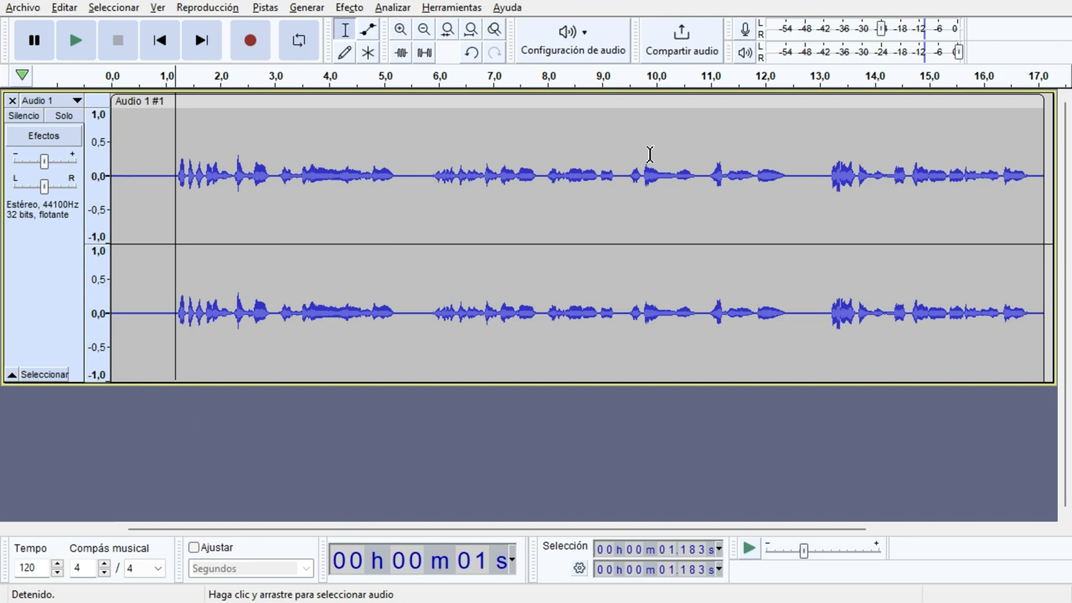
{"action": "key", "text": "F11"}
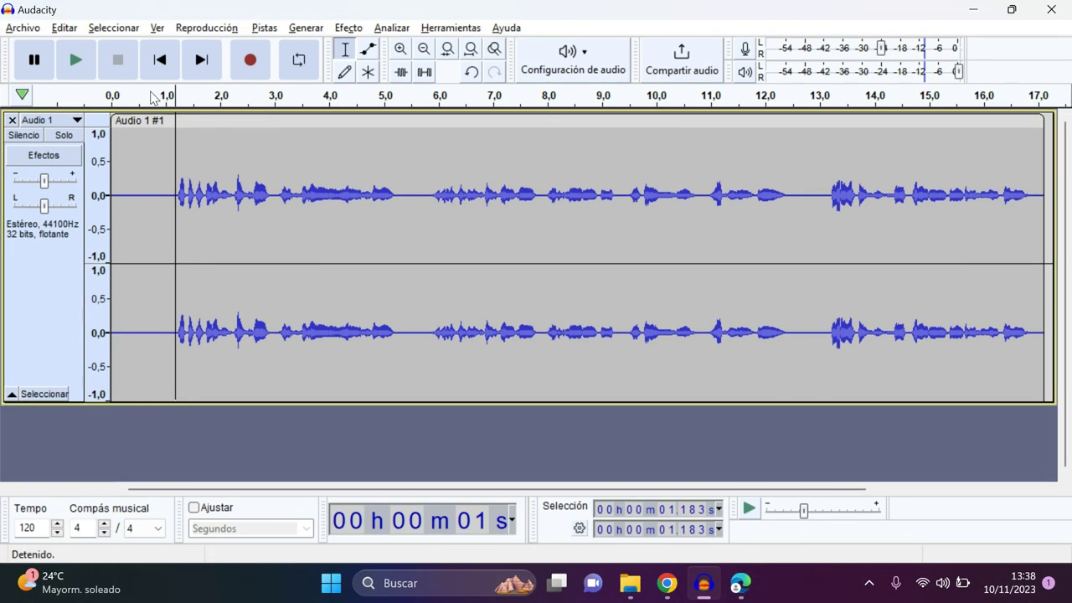
- Save the project as "Pug ins" in the Video actualizacion folder, accepting the project-file warning, and close Audacity
{"action": "left_click", "coordinate": [22, 27]}
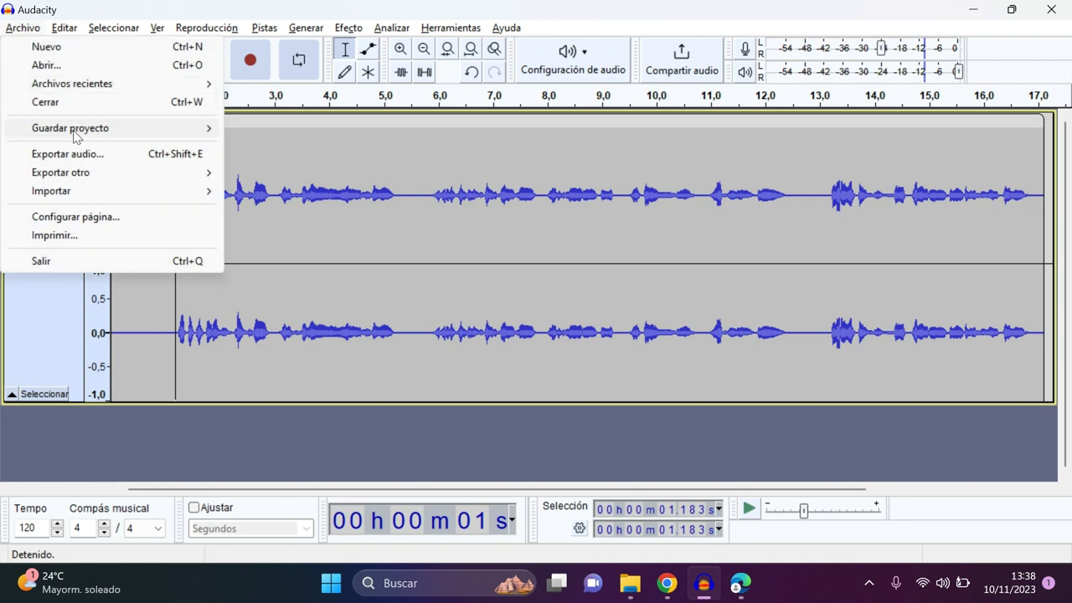
{"action": "mouse_move", "coordinate": [74, 134]}
{"action": "left_click", "coordinate": [286, 129]}
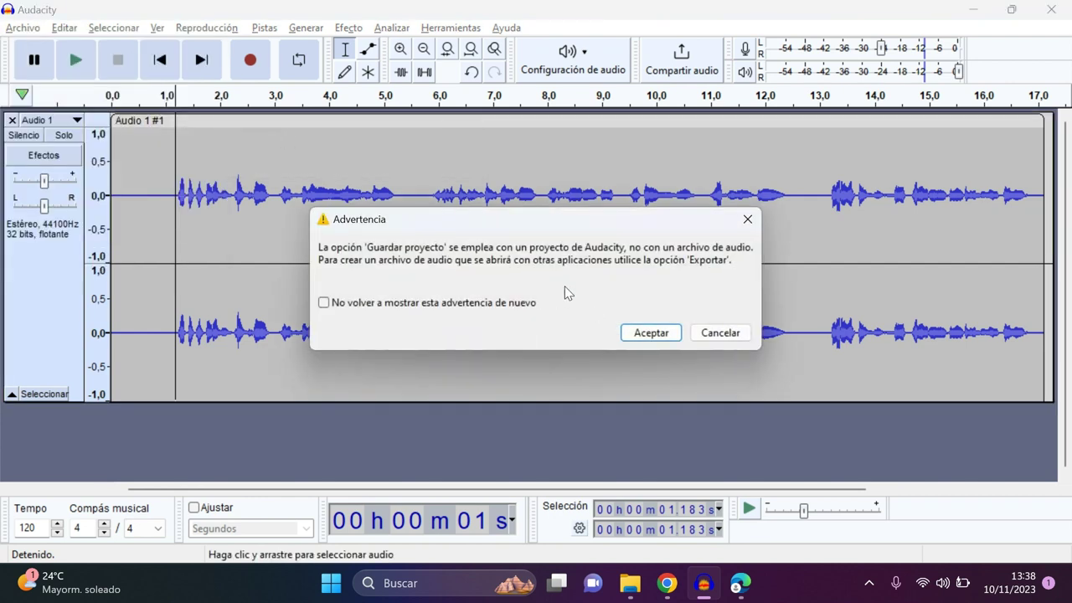
{"action": "left_click", "coordinate": [651, 333]}
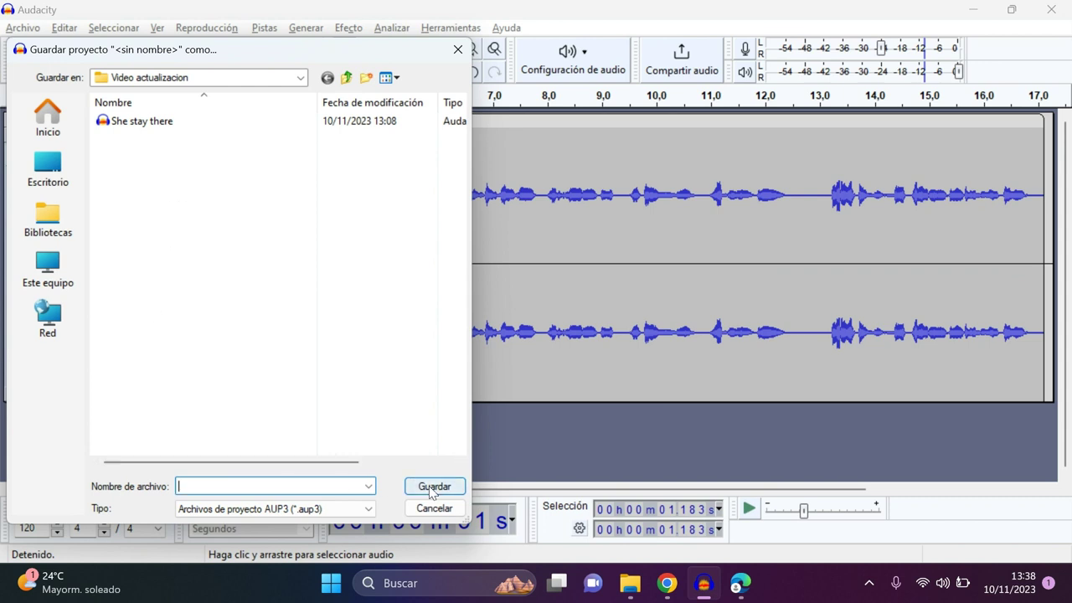
{"action": "type", "text": "%j"}
{"action": "key", "text": "BackSpace"}
{"action": "key", "text": "BackSpace"}
{"action": "left_click", "coordinate": [431, 489]}
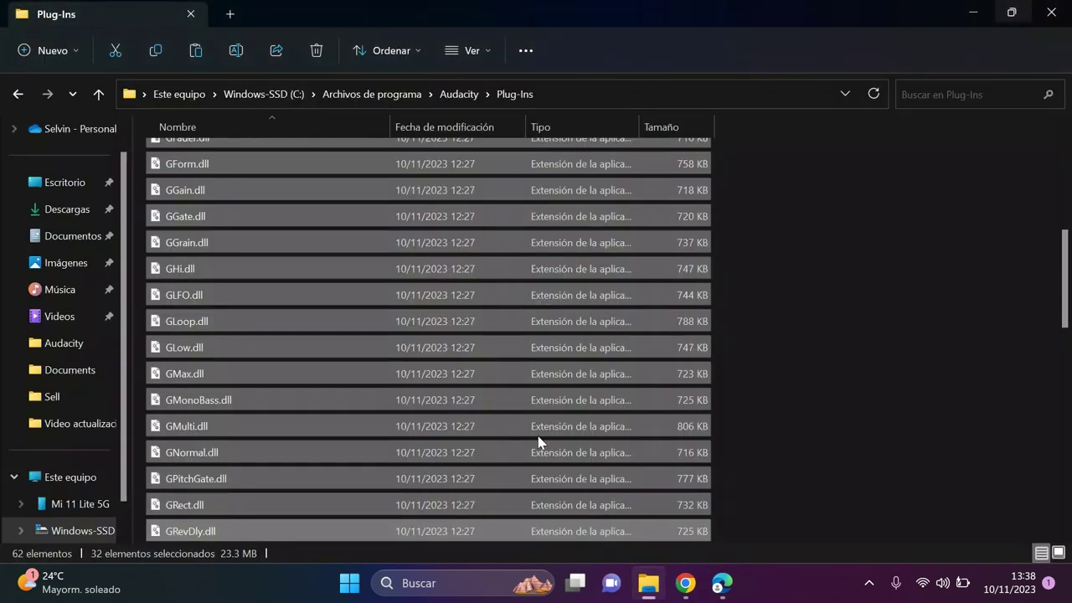
- Relaunch Audacity by searching Windows for "aud", continuing past the incompatible plugins notice and dismissing the welcome window
{"action": "left_click", "coordinate": [445, 581]}
{"action": "type", "text": "aud"}
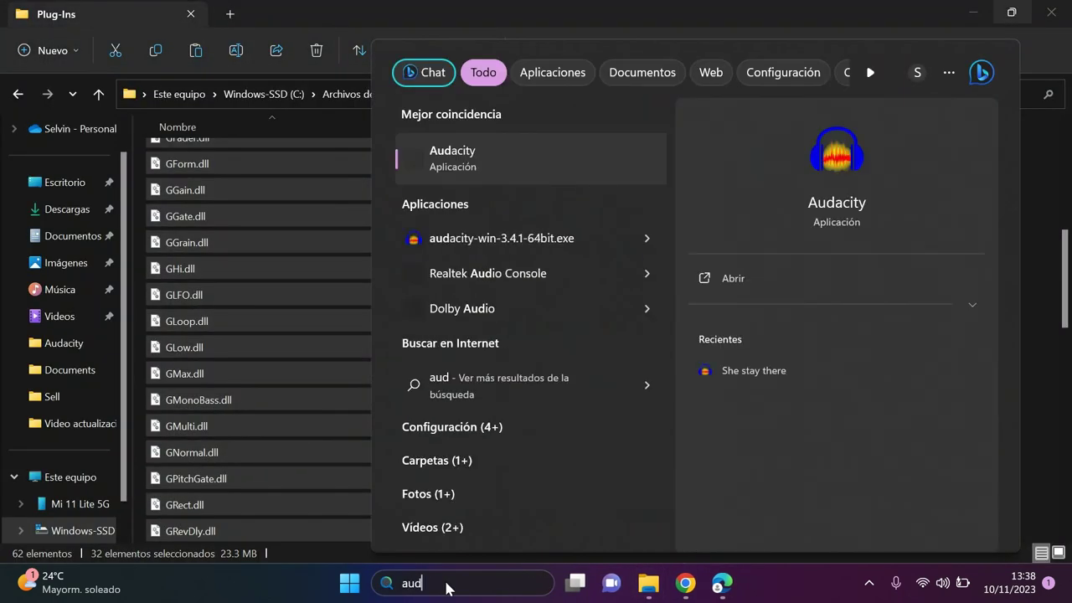
{"action": "key", "text": "Return"}
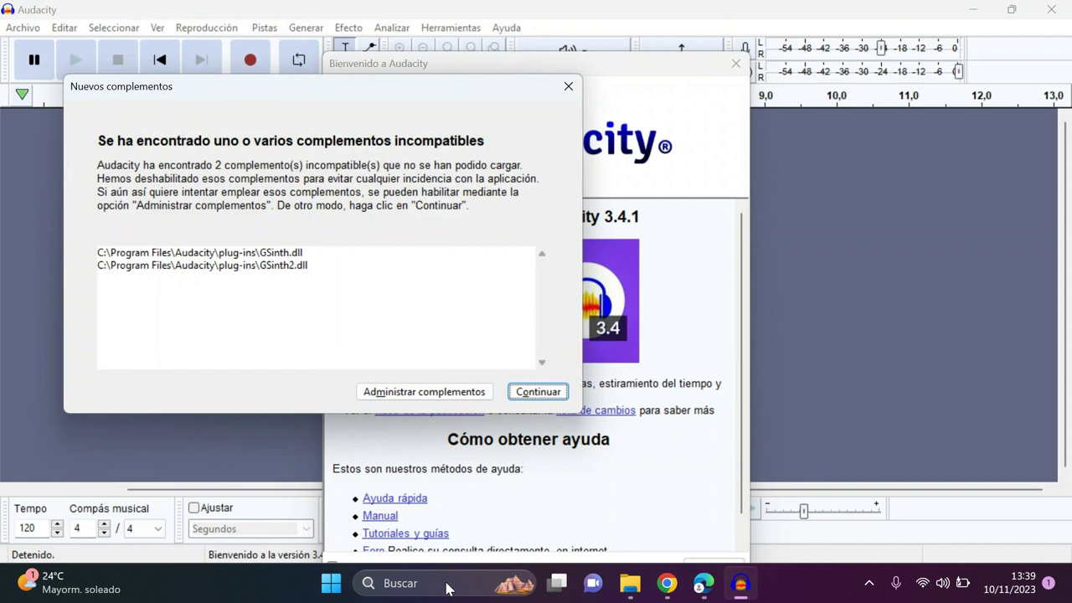
{"action": "left_click", "coordinate": [537, 392]}
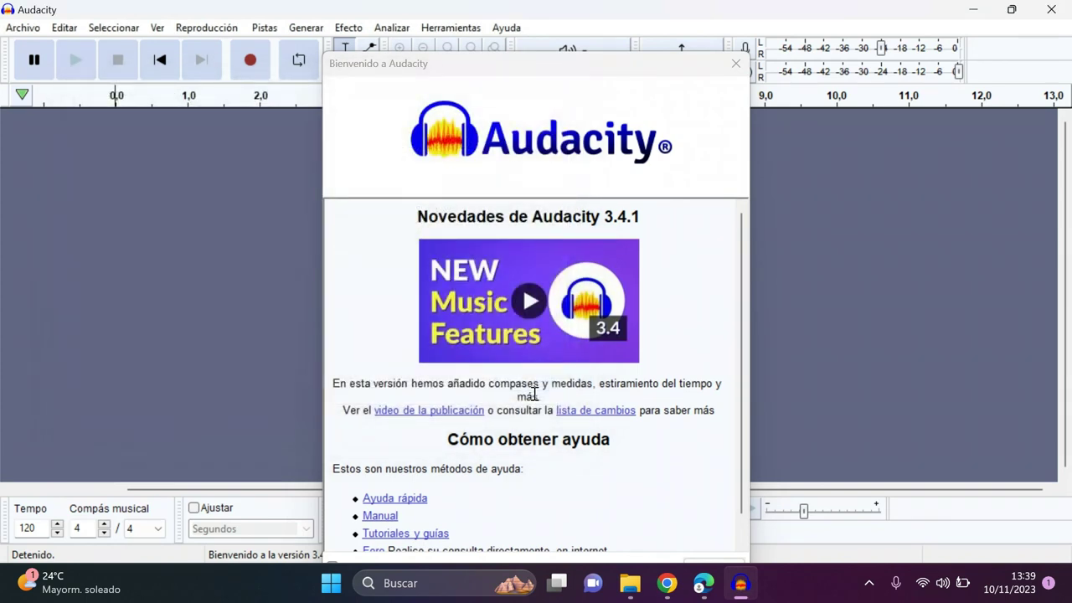
{"action": "left_click", "coordinate": [736, 70]}
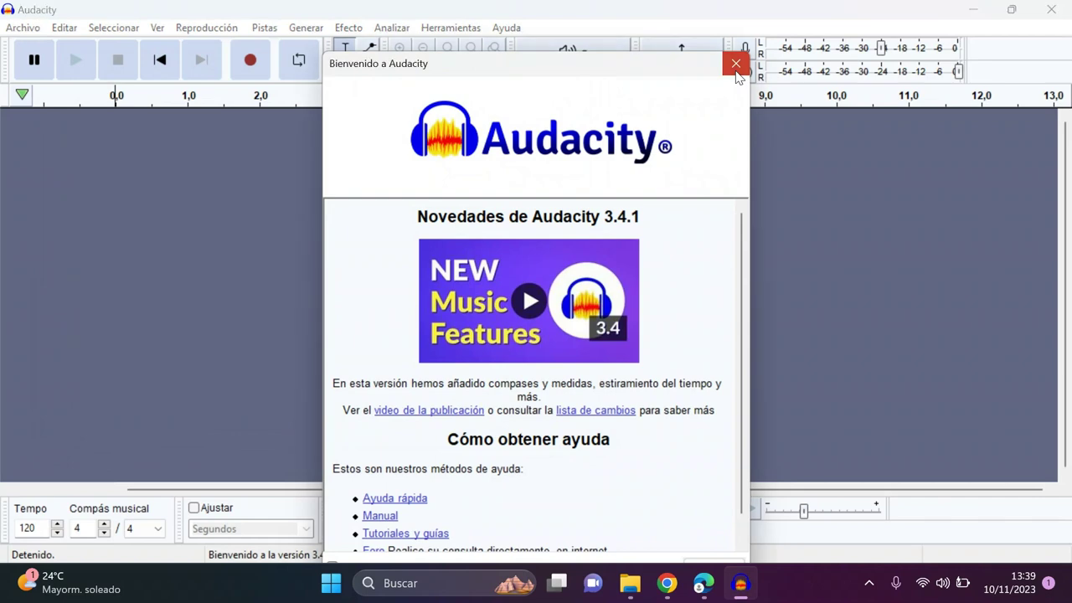
{"action": "left_click", "coordinate": [736, 72]}
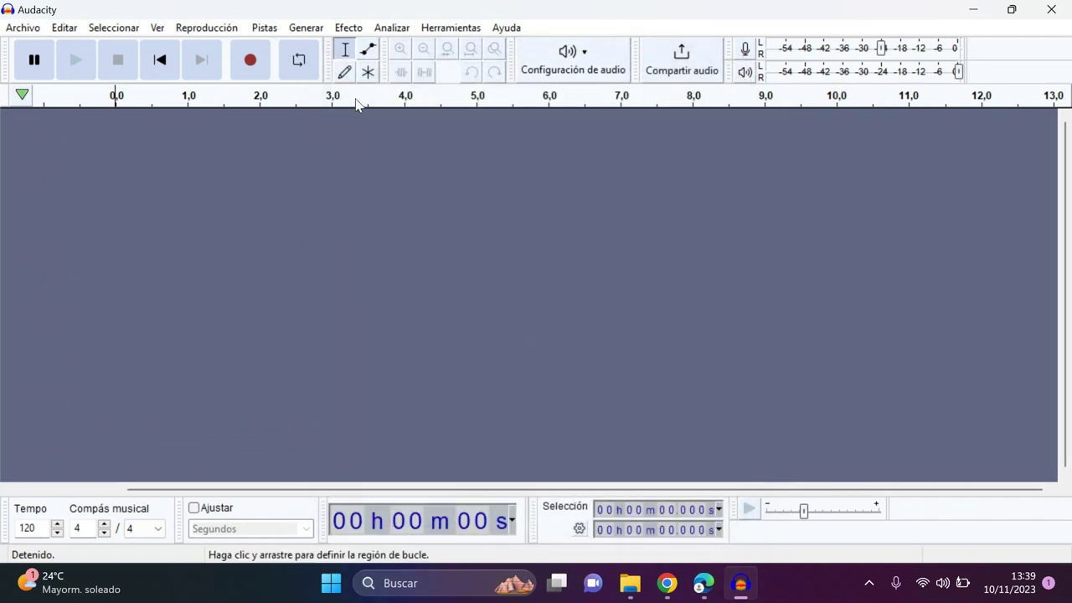
- Open the saved "Pug ins" project and play its audio track
{"action": "left_click", "coordinate": [24, 30]}
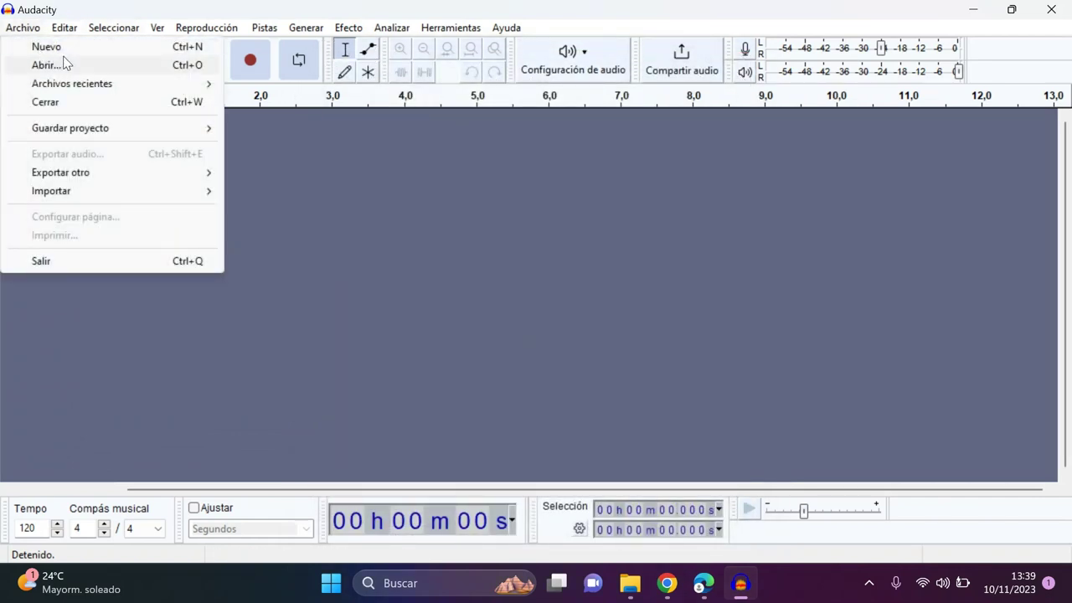
{"action": "left_click", "coordinate": [107, 66]}
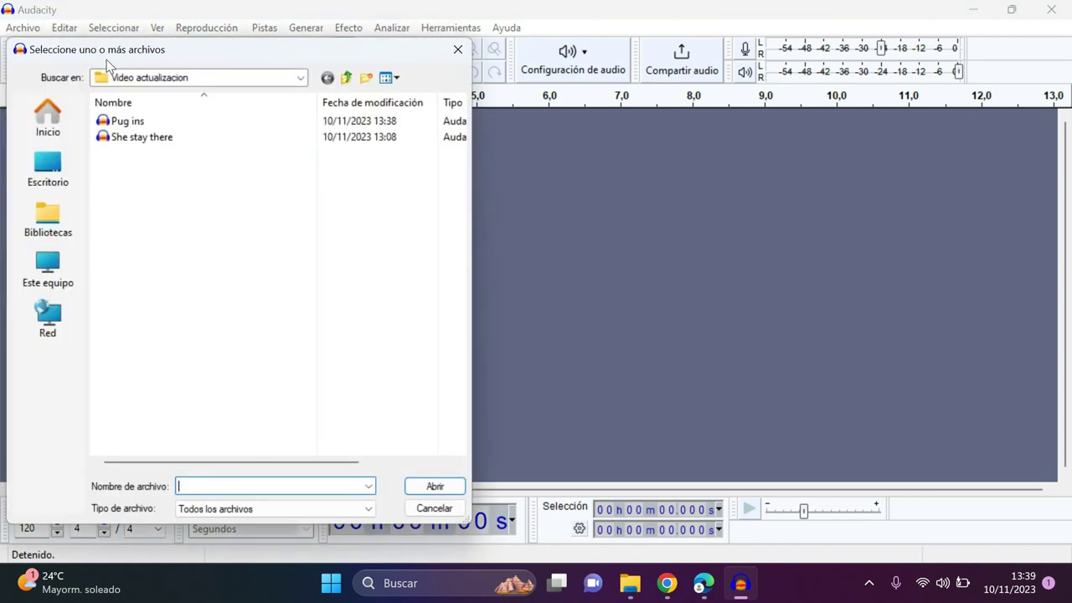
{"action": "double_click", "coordinate": [140, 122]}
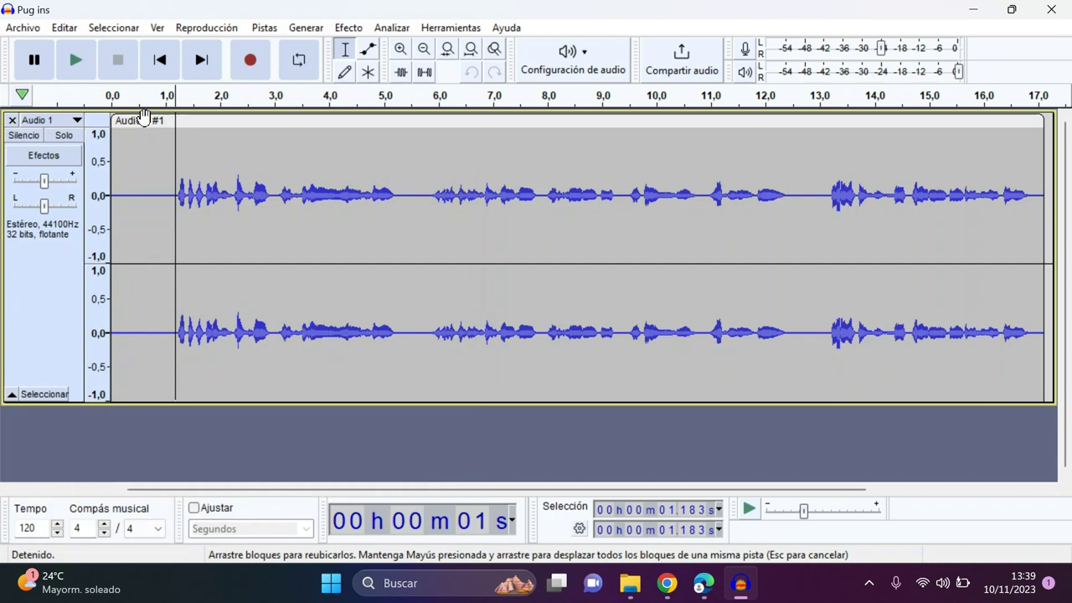
{"action": "key", "text": "space"}
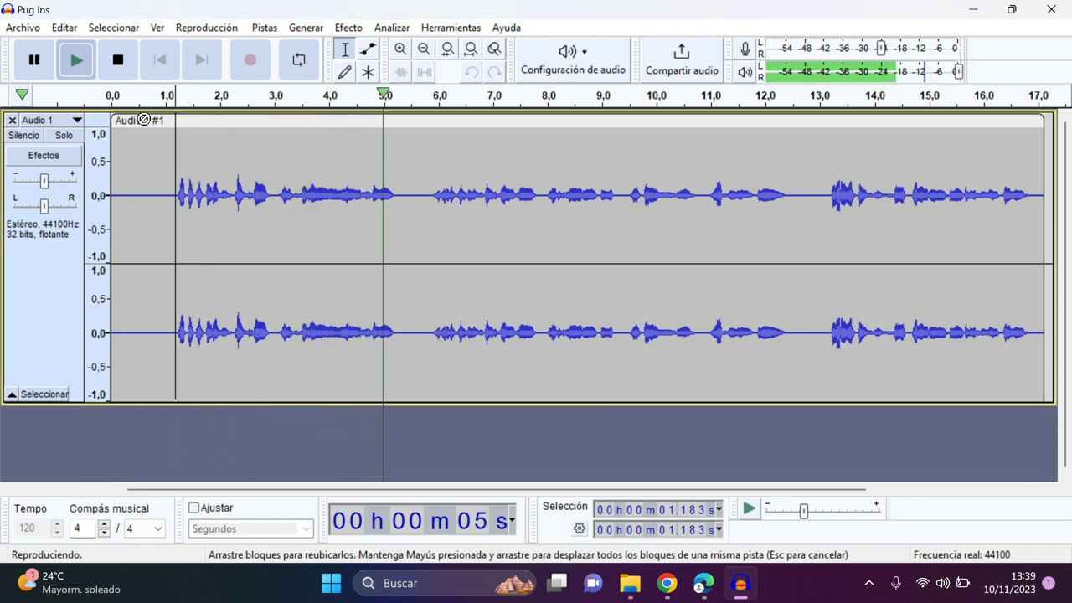
- Place the playback cursor just before the voice begins, about 1.2 s into the track, and preview the audio from there
{"action": "key", "text": "space"}
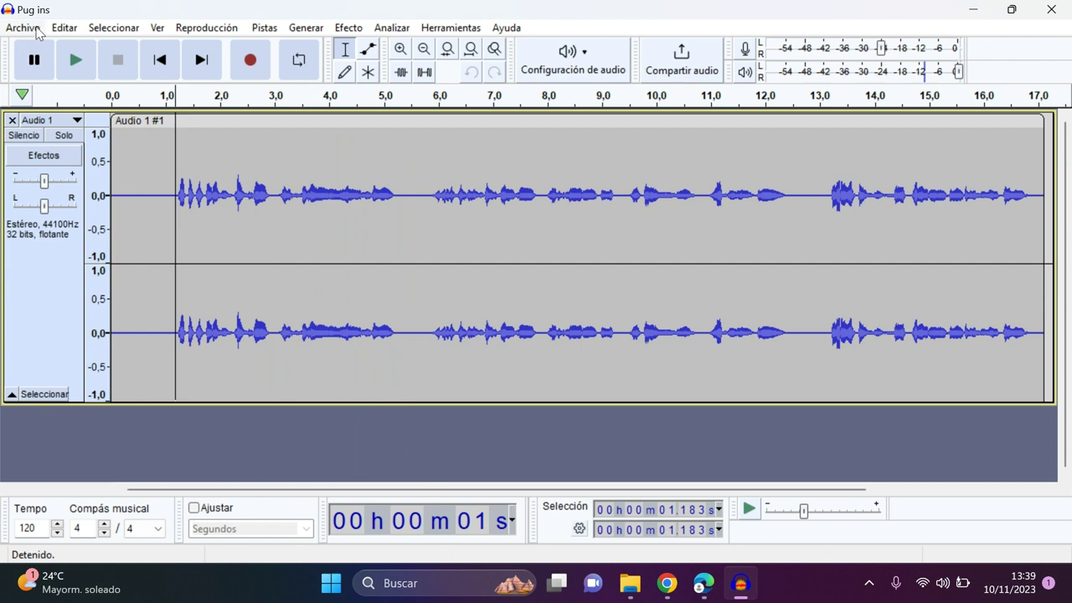
{"action": "double_click", "coordinate": [121, 203]}
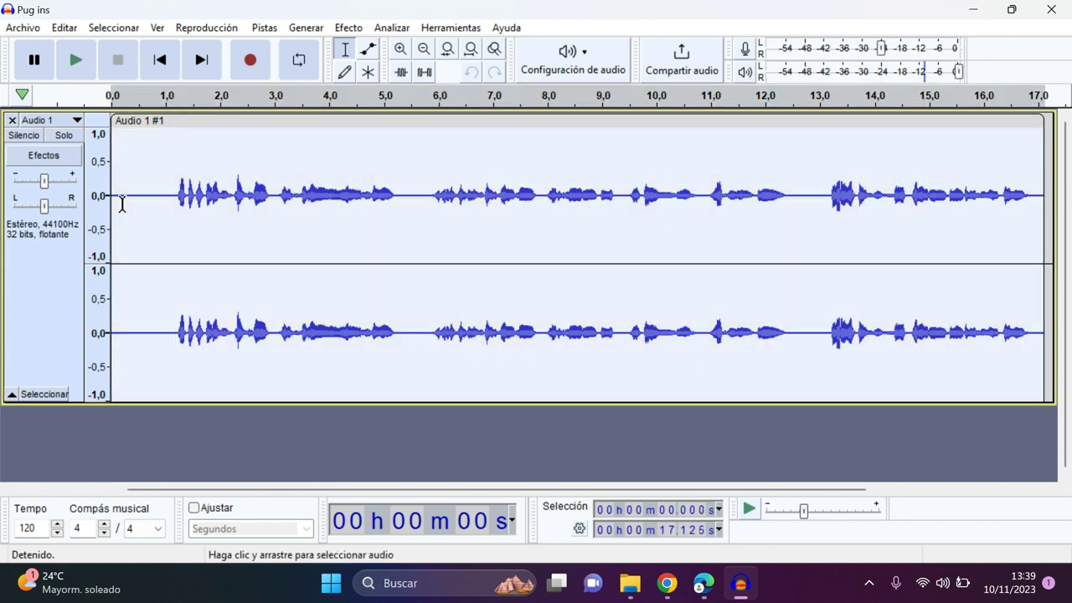
{"action": "left_click", "coordinate": [173, 196]}
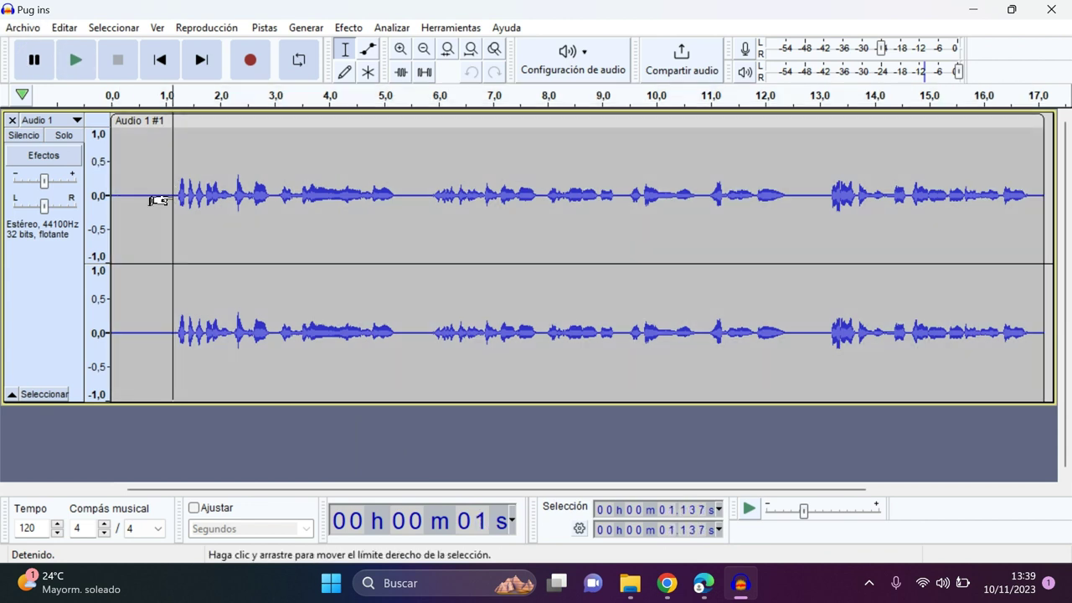
{"action": "key", "text": "Right"}
{"action": "key", "text": "Right"}
{"action": "key", "text": "Right"}
{"action": "key", "text": "Right"}
{"action": "key", "text": "Right"}
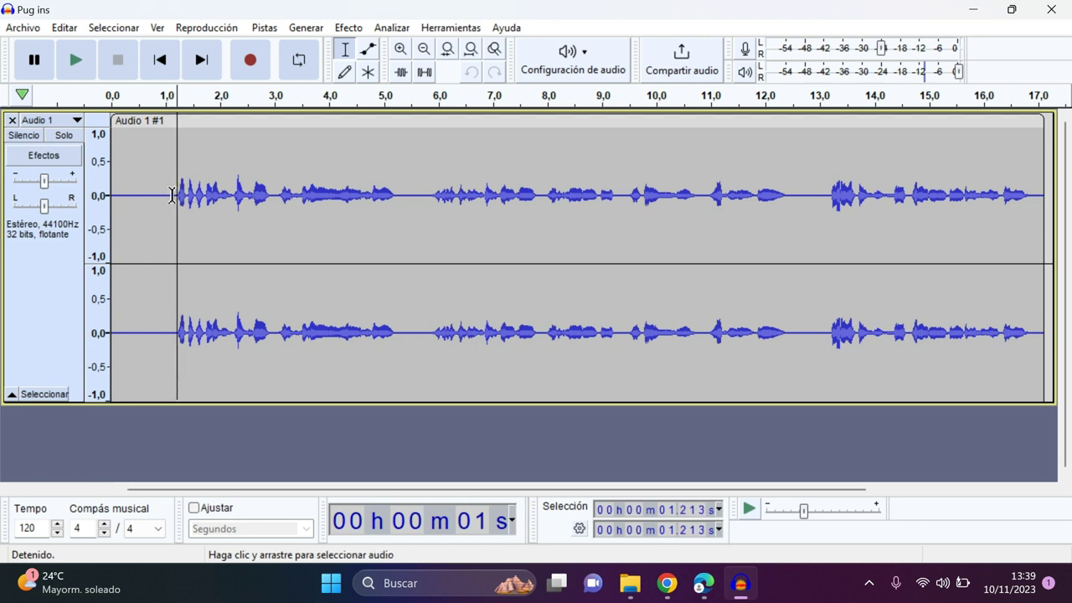
{"action": "key", "text": "space"}
{"action": "key", "text": "space"}
- Show the real-time effects for the audio track
{"action": "left_click", "coordinate": [358, 28]}
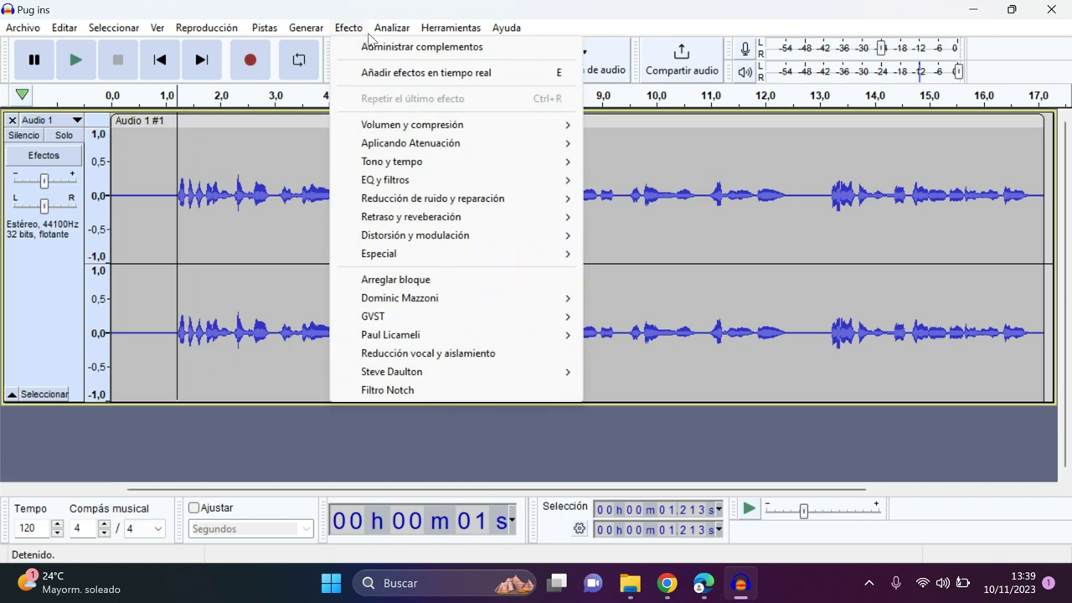
{"action": "mouse_move", "coordinate": [391, 27]}
{"action": "mouse_move", "coordinate": [356, 30]}
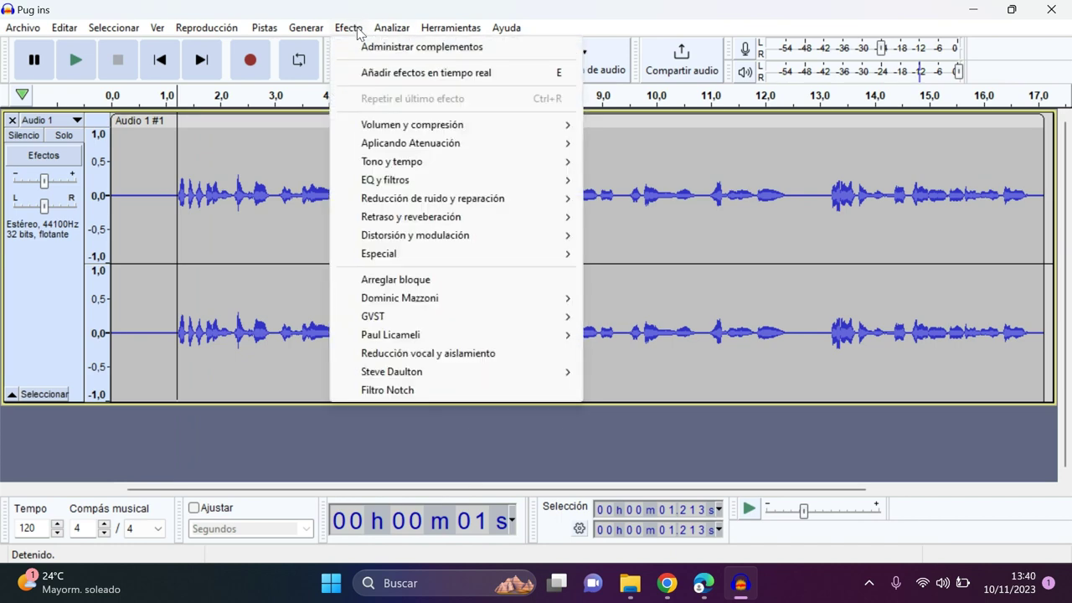
{"action": "left_click", "coordinate": [386, 73]}
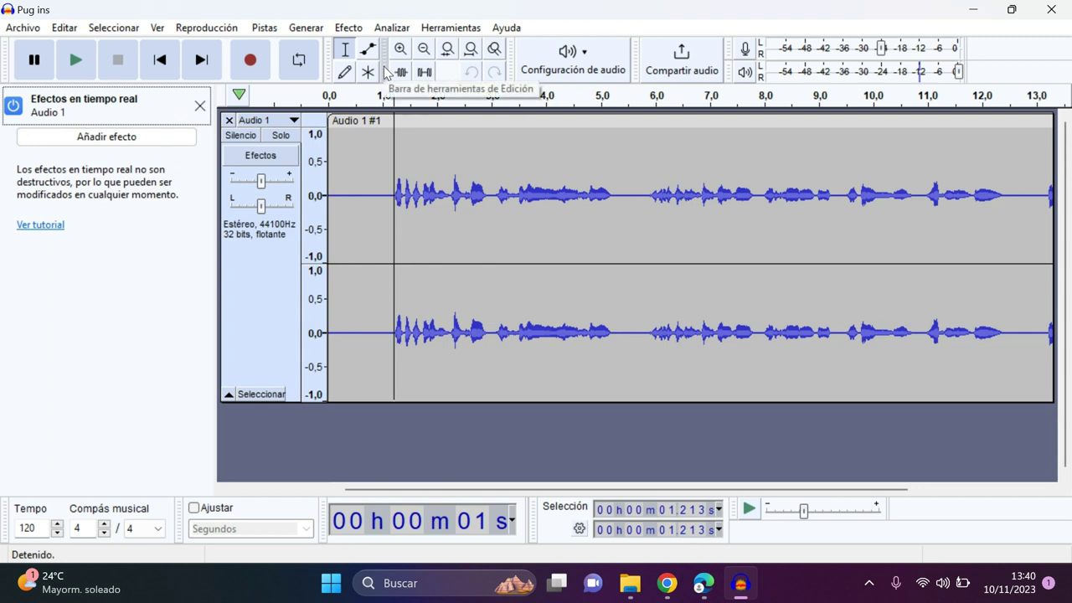
- Add the GVST effect GSnap to the track as a real-time effect and view its settings
{"action": "left_click", "coordinate": [125, 137]}
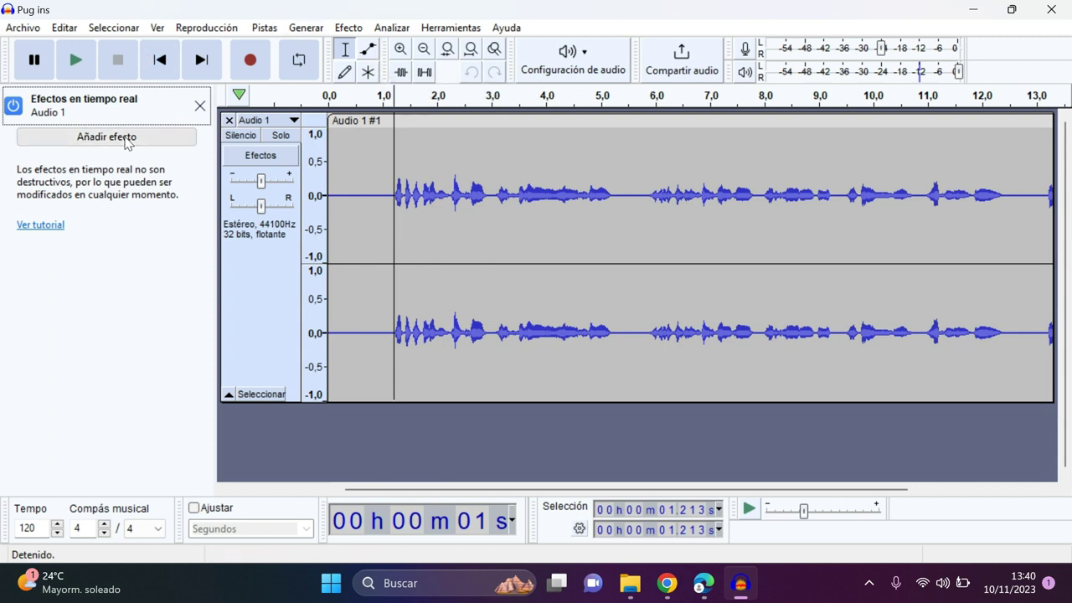
{"action": "mouse_move", "coordinate": [116, 191]}
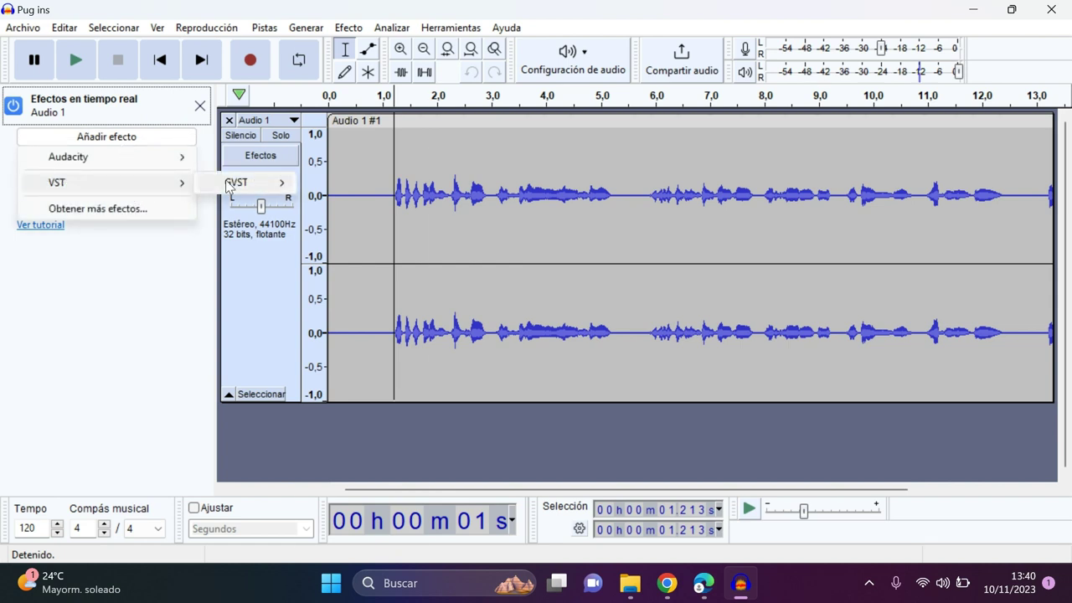
{"action": "mouse_move", "coordinate": [231, 187]}
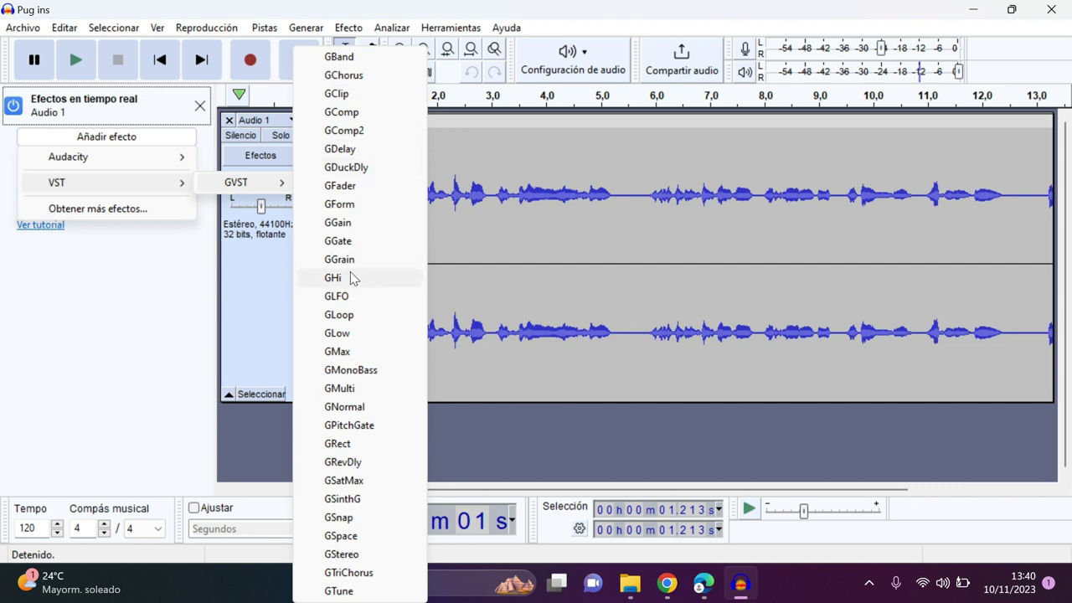
{"action": "left_click", "coordinate": [348, 518]}
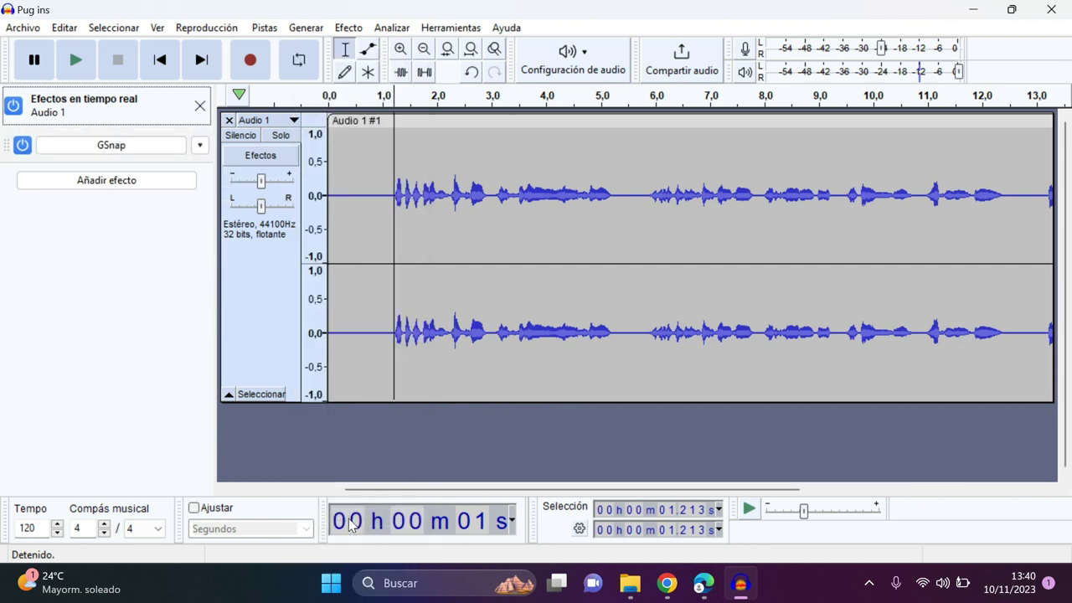
{"action": "left_click", "coordinate": [134, 151]}
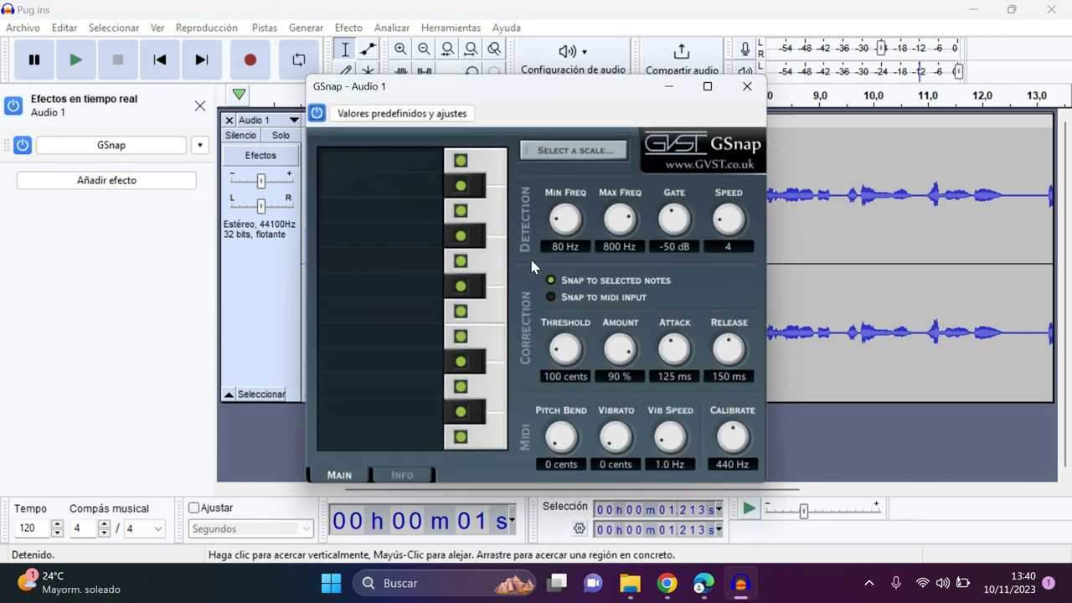
{"action": "left_click", "coordinate": [747, 86]}
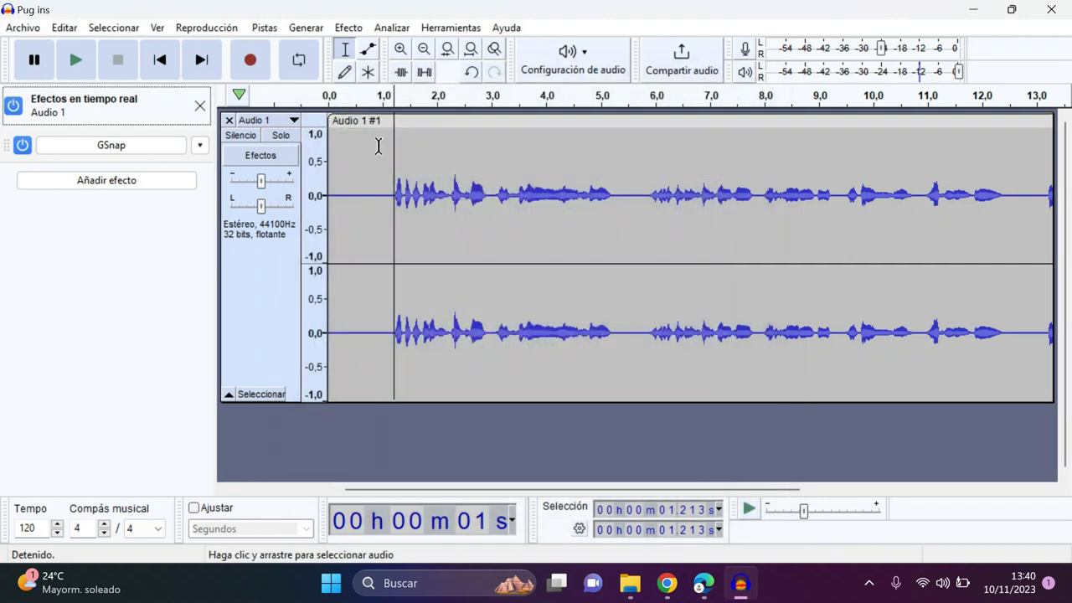
- Replace GSnap with the GVST effect GChorus and open the settings of GChorus
{"action": "left_click", "coordinate": [199, 145]}
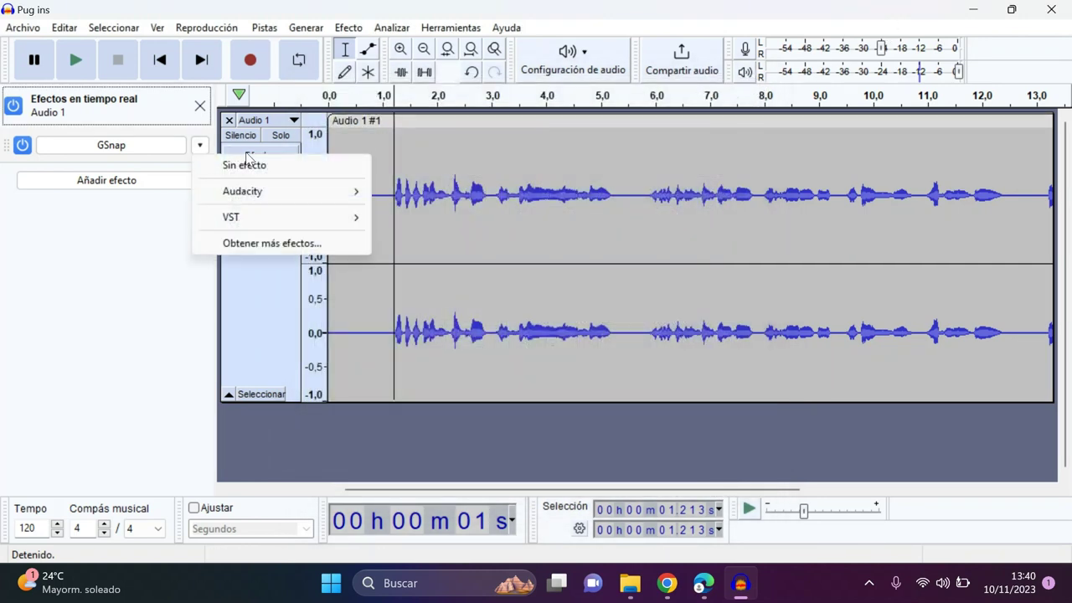
{"action": "mouse_move", "coordinate": [330, 217]}
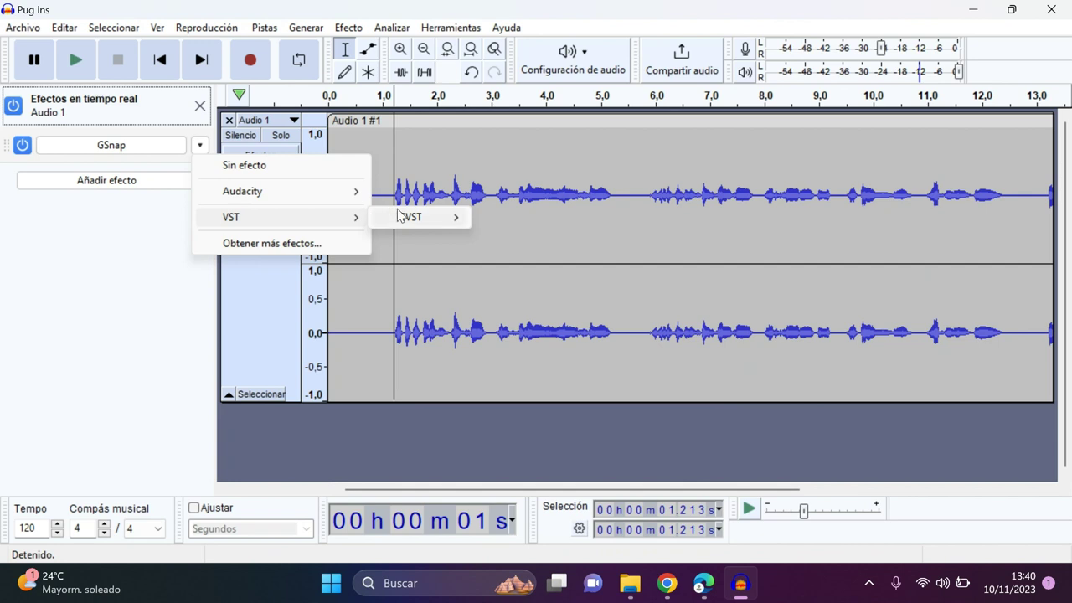
{"action": "mouse_move", "coordinate": [400, 216]}
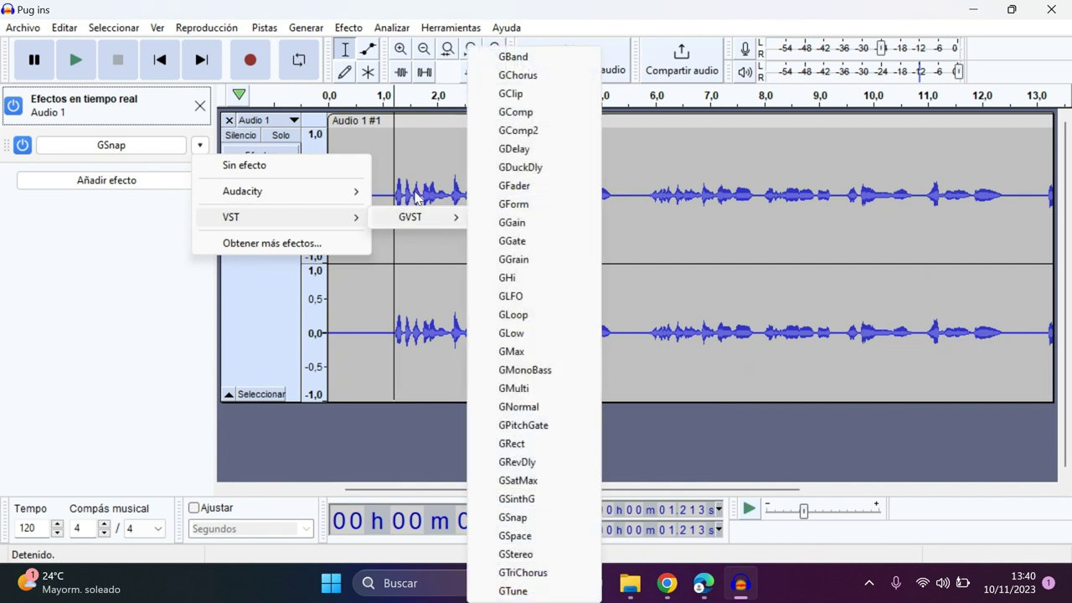
{"action": "left_click", "coordinate": [523, 76]}
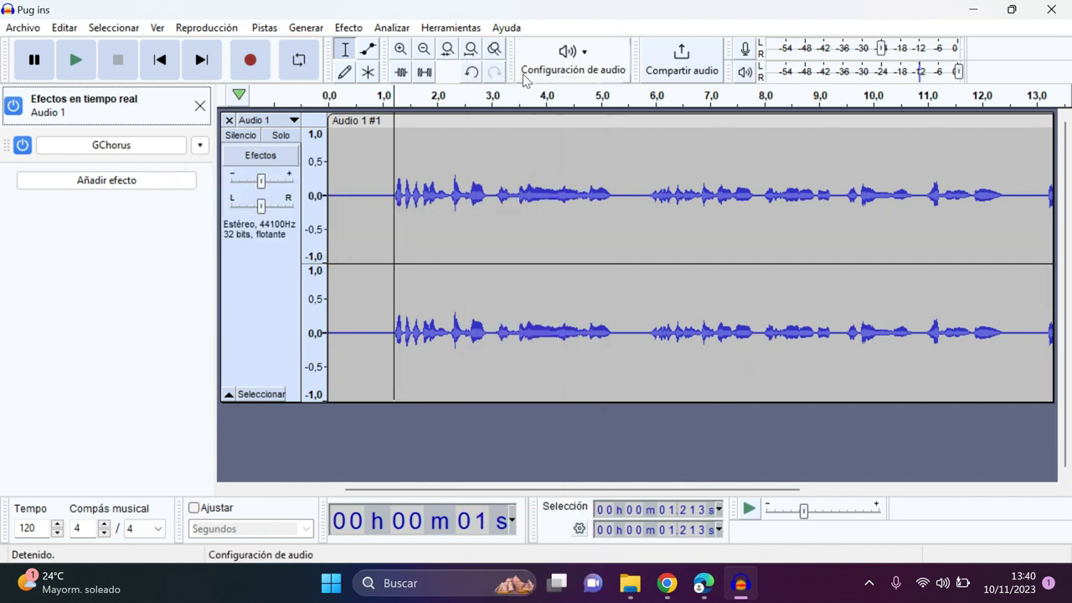
{"action": "left_click", "coordinate": [140, 145]}
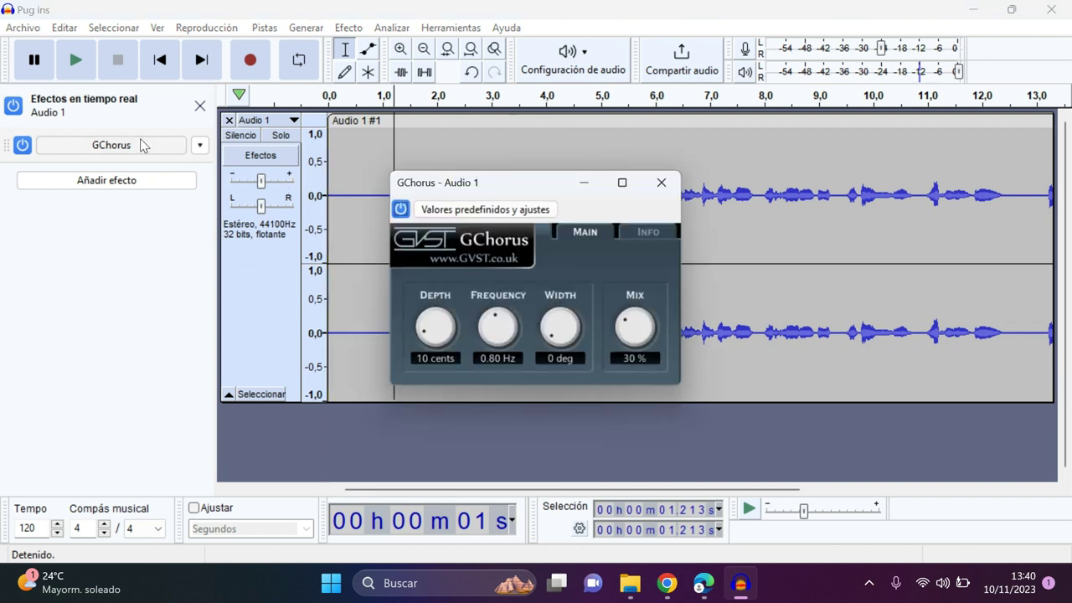
- Set the GChorus depth to 50 cents and its frequency to 2.50 Hz
{"action": "left_click", "coordinate": [435, 358]}
{"action": "double_click", "coordinate": [435, 358]}
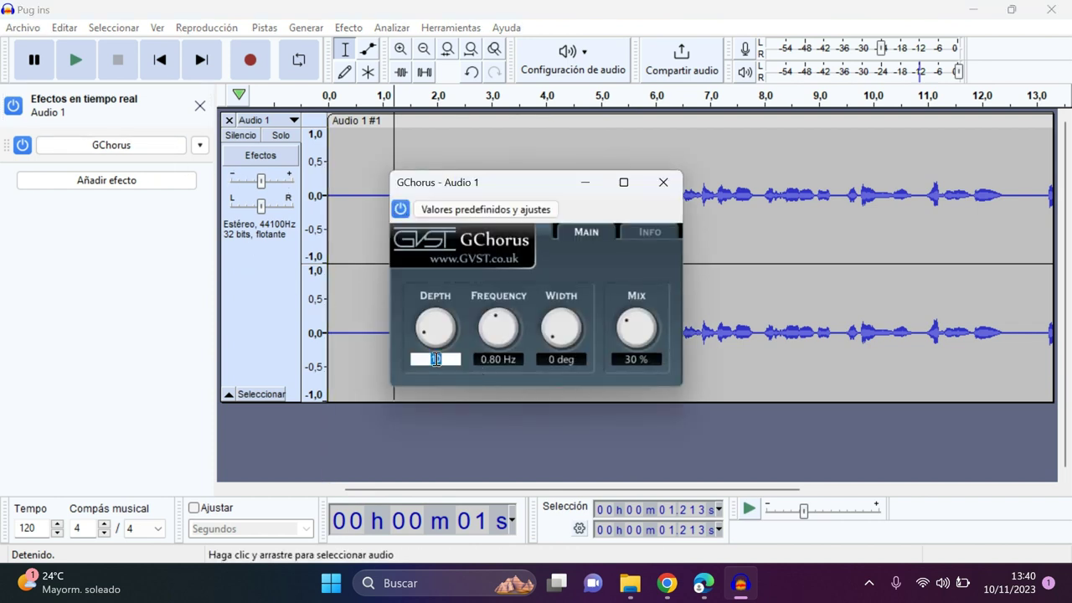
{"action": "type", "text": "50"}
{"action": "double_click", "coordinate": [498, 358]}
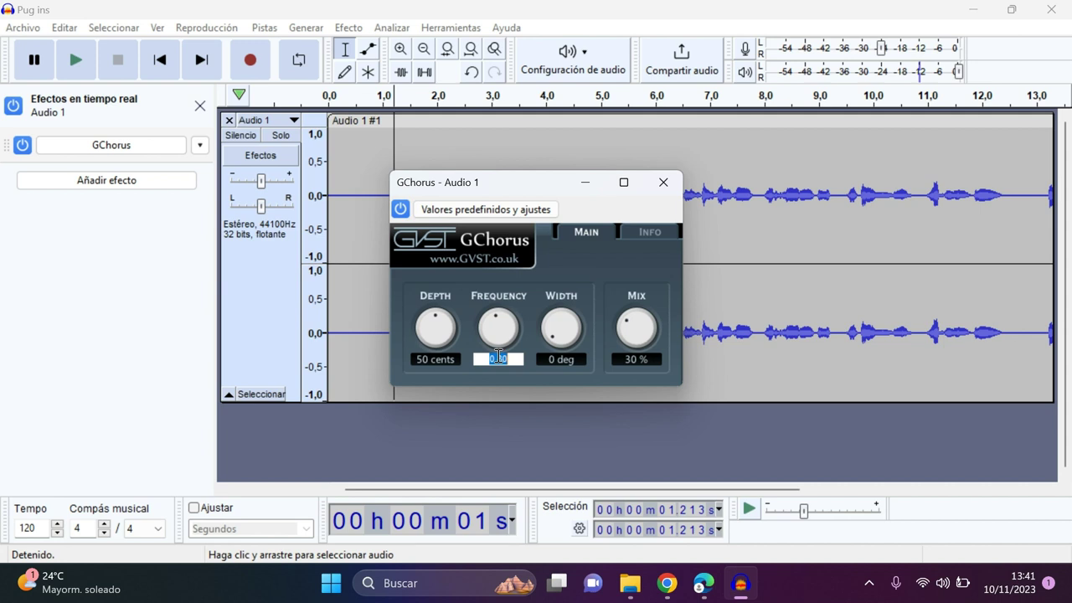
{"action": "type", "text": "2.5"}
{"action": "key", "text": "Return"}
{"action": "double_click", "coordinate": [498, 358]}
{"action": "type", "text": "1"}
{"action": "key", "text": "Return"}
- Set the GChorus width to 25 deg and its mix to 20 %, and listen to the track with these settings
{"action": "left_click", "coordinate": [555, 355]}
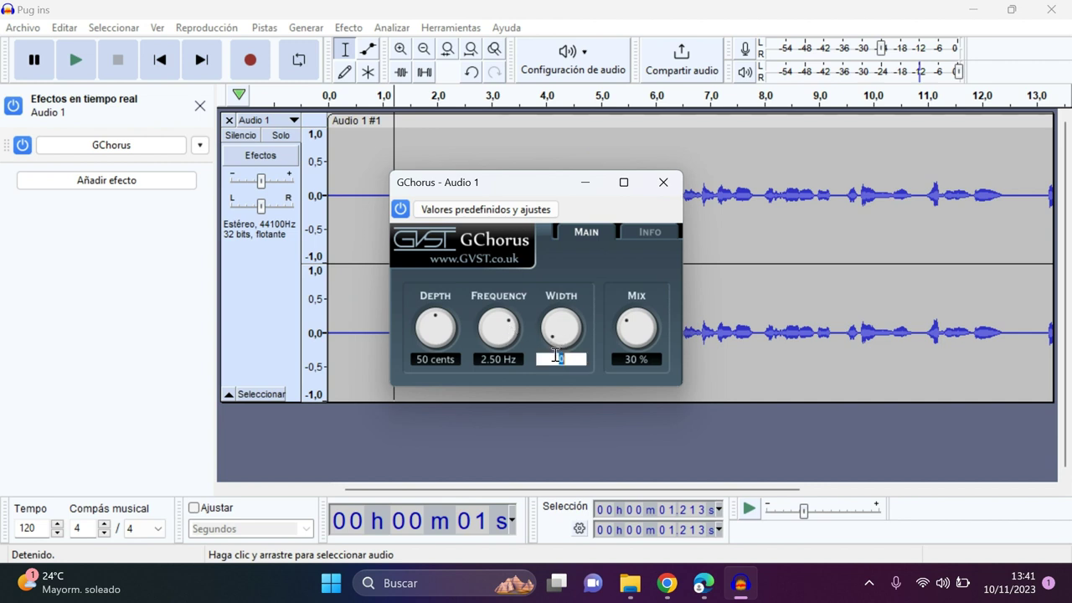
{"action": "type", "text": "25"}
{"action": "key", "text": "Return"}
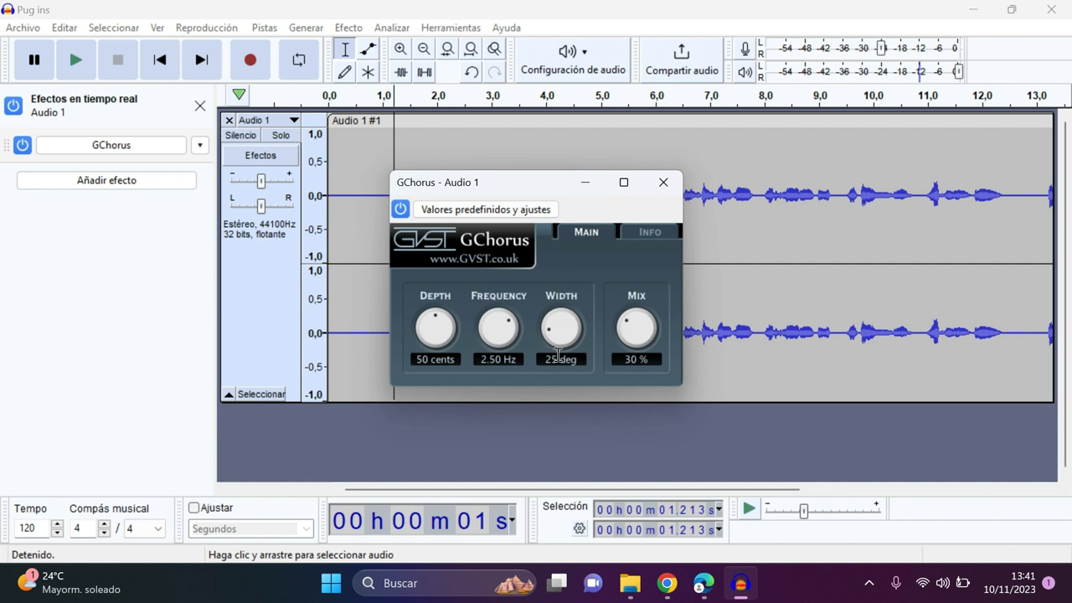
{"action": "left_click", "coordinate": [633, 358]}
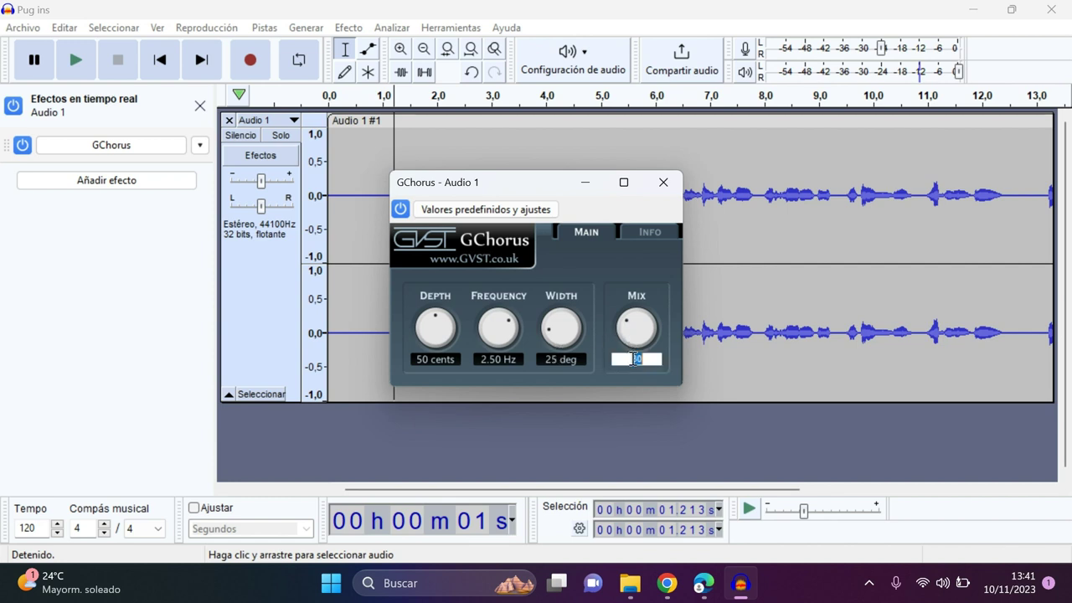
{"action": "type", "text": "20"}
{"action": "key", "text": "Return"}
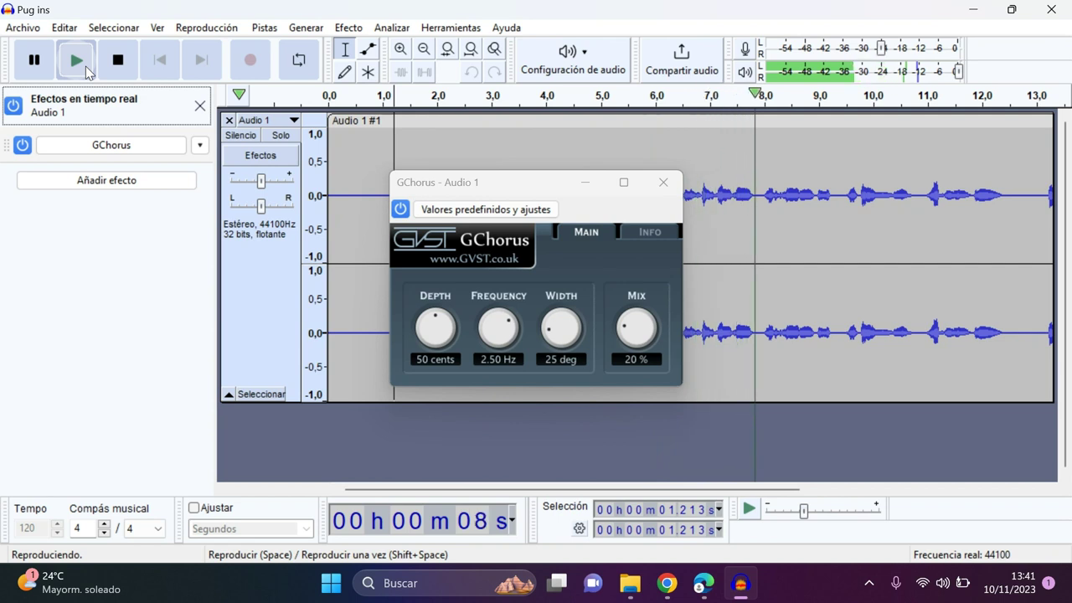
{"action": "left_click", "coordinate": [86, 66]}
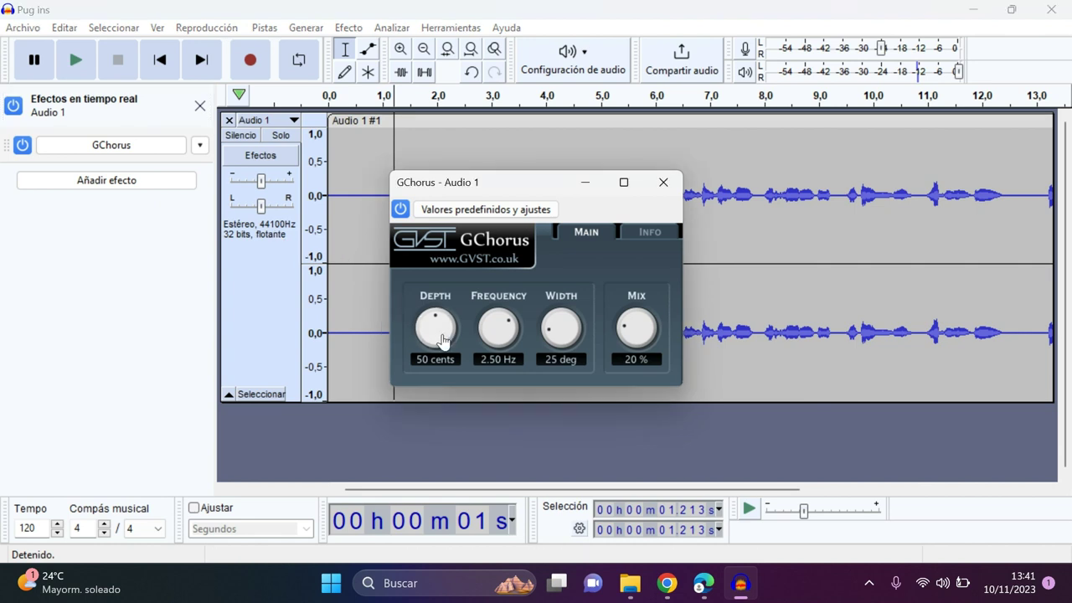
- Raise the GChorus depth to 70 cents, frequency to 3.83 Hz and width to 65 deg, and listen to the track
{"action": "left_click_drag", "start_coordinate": [443, 342], "coordinate": [551, 321]}
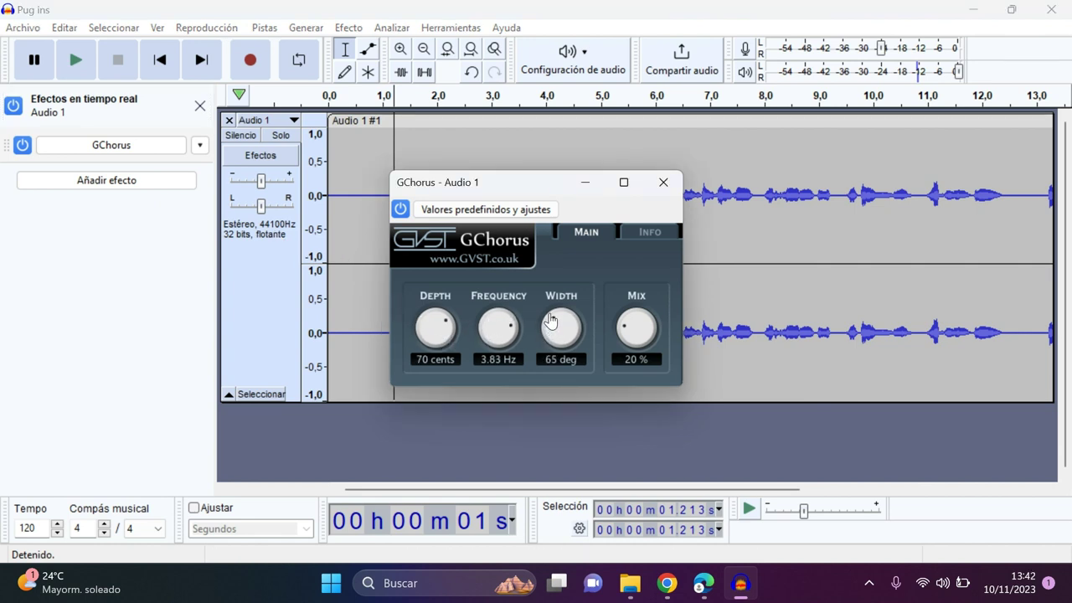
{"action": "left_click", "coordinate": [76, 60]}
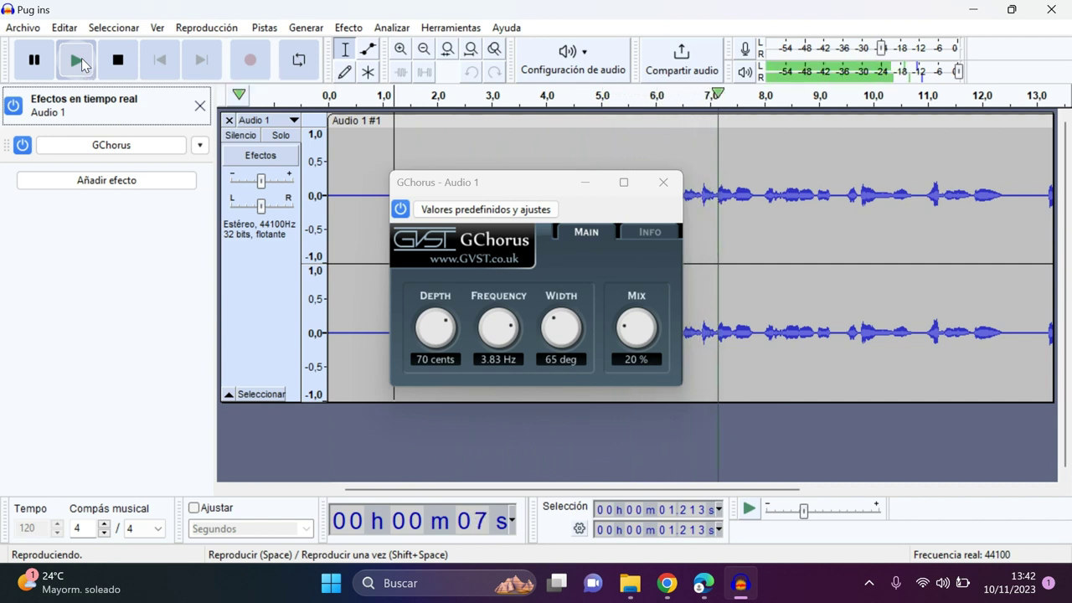
{"action": "left_click", "coordinate": [82, 58]}
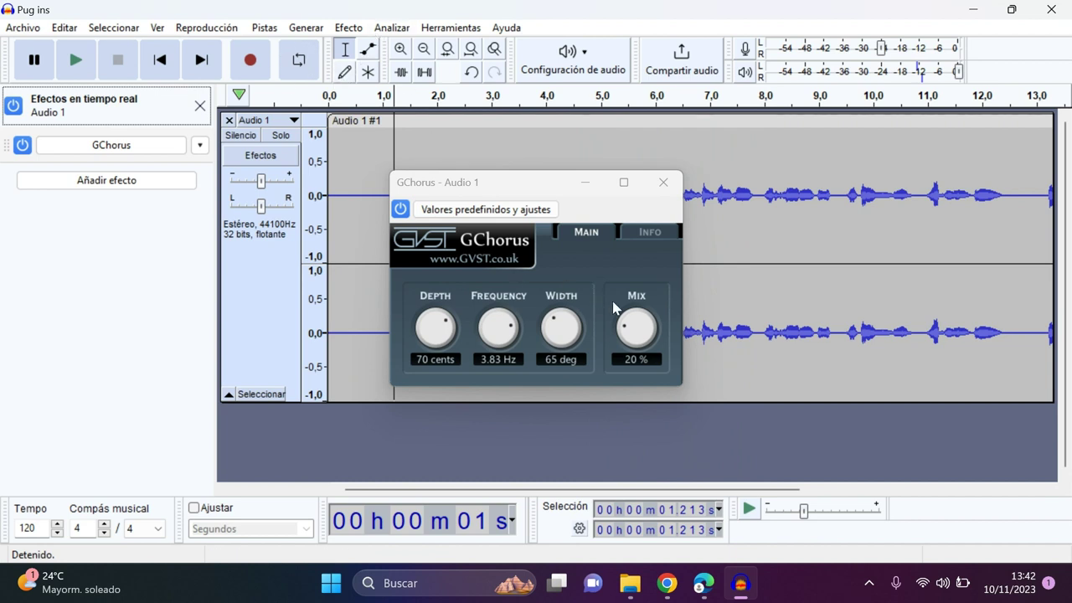
- Set the GChorus mix to 30 % and listen to the track with the change
{"action": "left_click", "coordinate": [634, 358]}
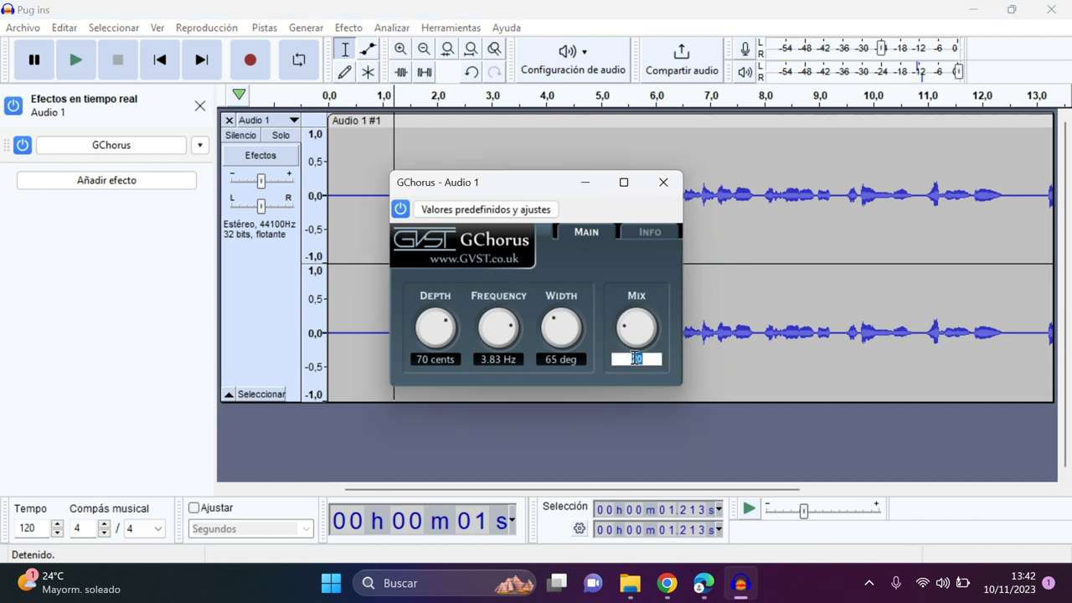
{"action": "key", "text": "Return"}
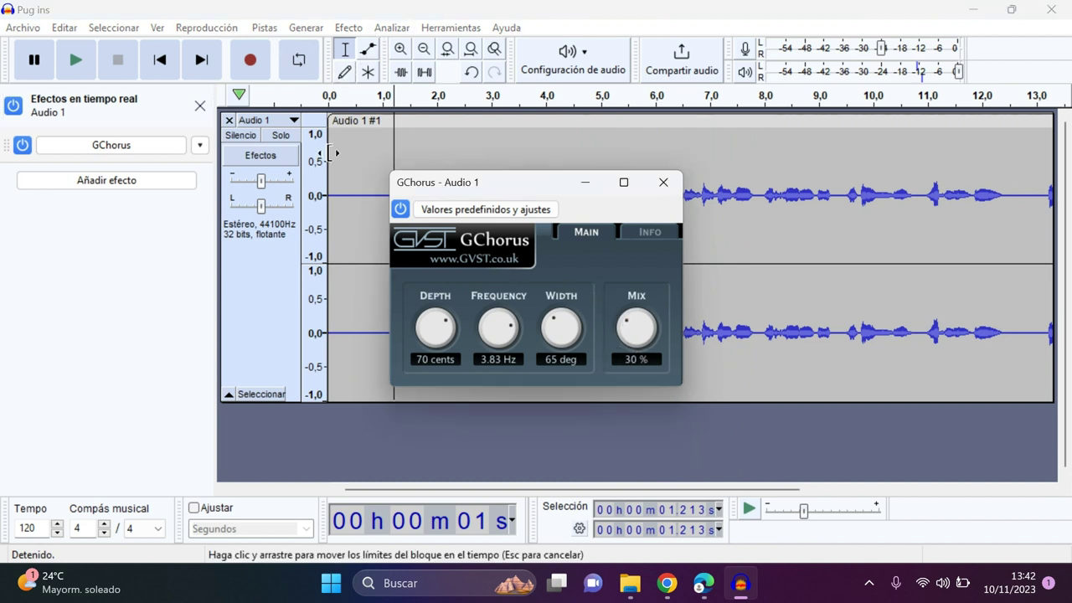
{"action": "left_click", "coordinate": [88, 66]}
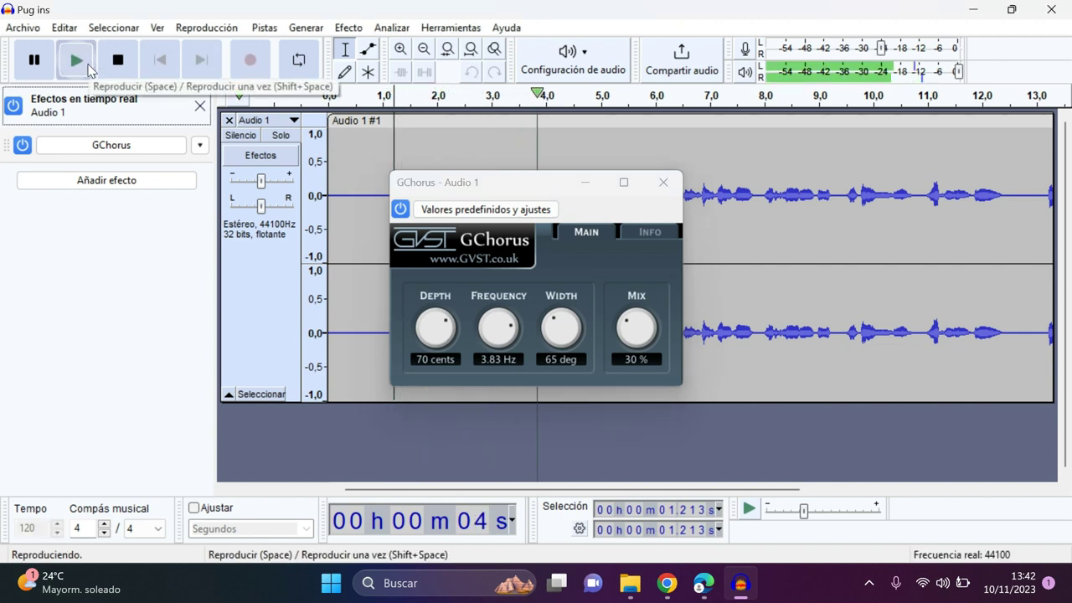
{"action": "left_click", "coordinate": [89, 66]}
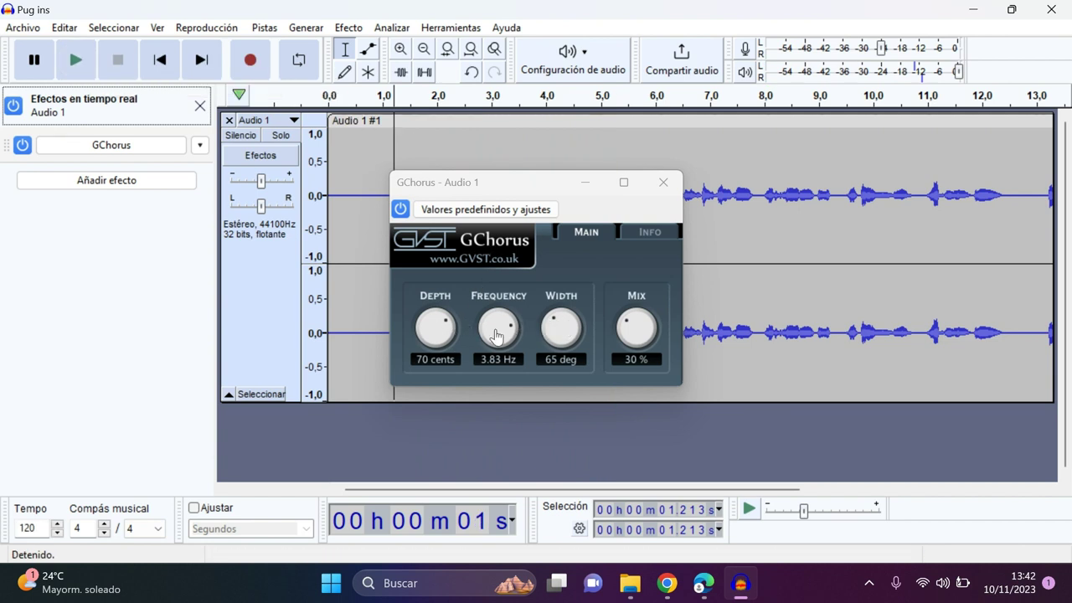
- Close the GChorus settings, bypass the effect on the track and play the audio without it
{"action": "left_click", "coordinate": [201, 145]}
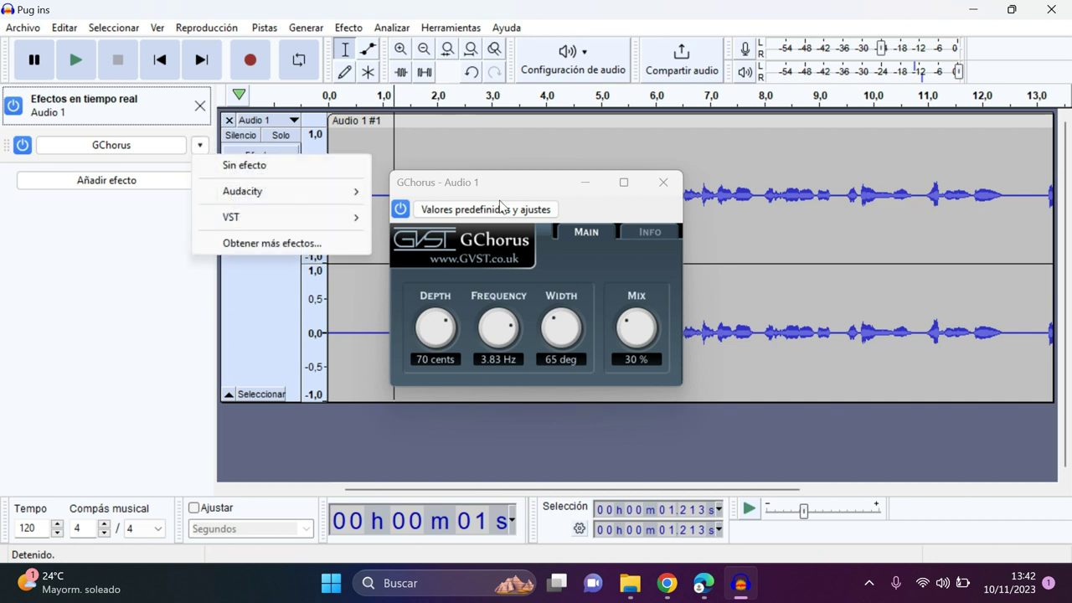
{"action": "left_click", "coordinate": [663, 183]}
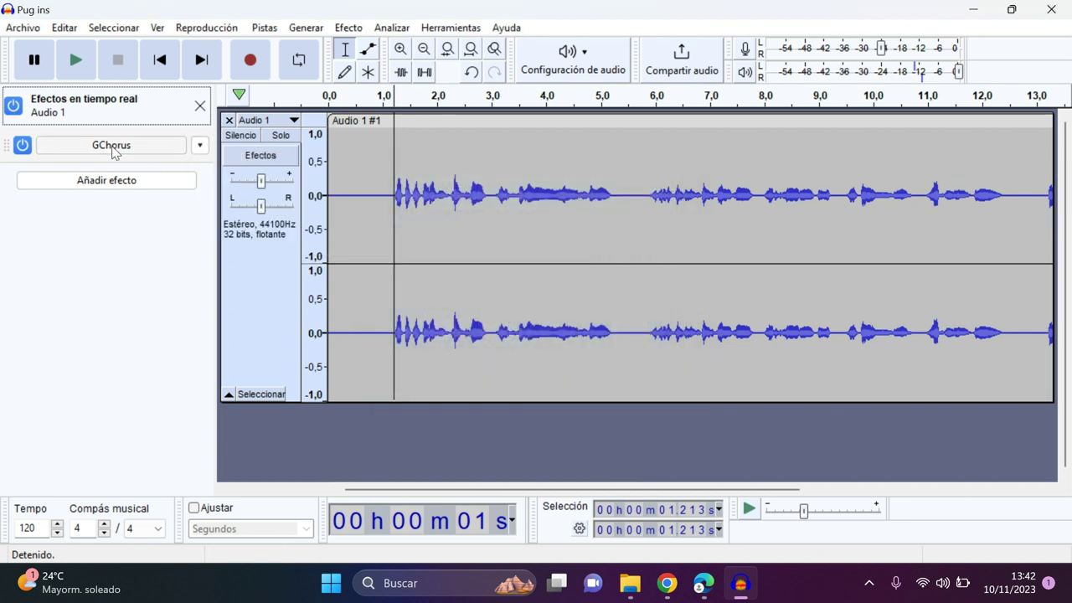
{"action": "left_click", "coordinate": [24, 145]}
{"action": "key", "text": "space"}
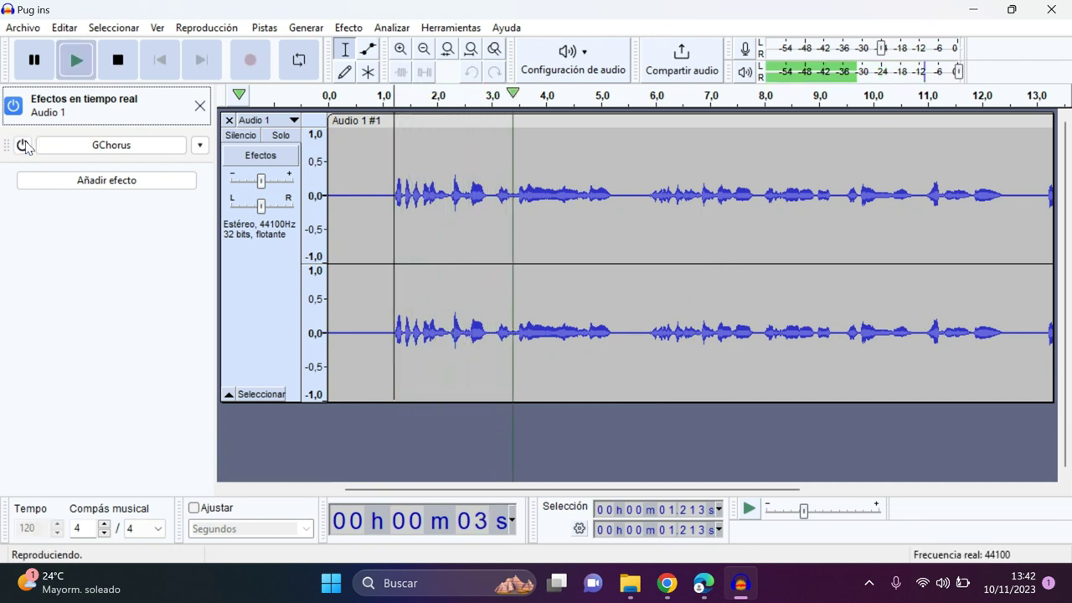
- Stop the playback and switch the GChorus effect back on for the track
{"action": "key", "text": "space"}
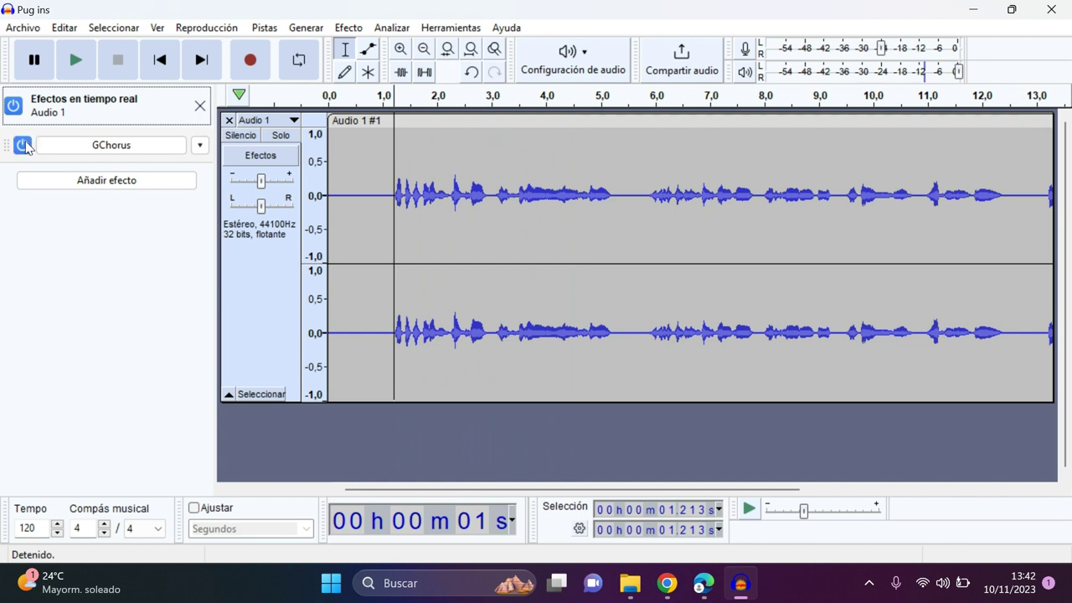
{"action": "left_click", "coordinate": [182, 148]}
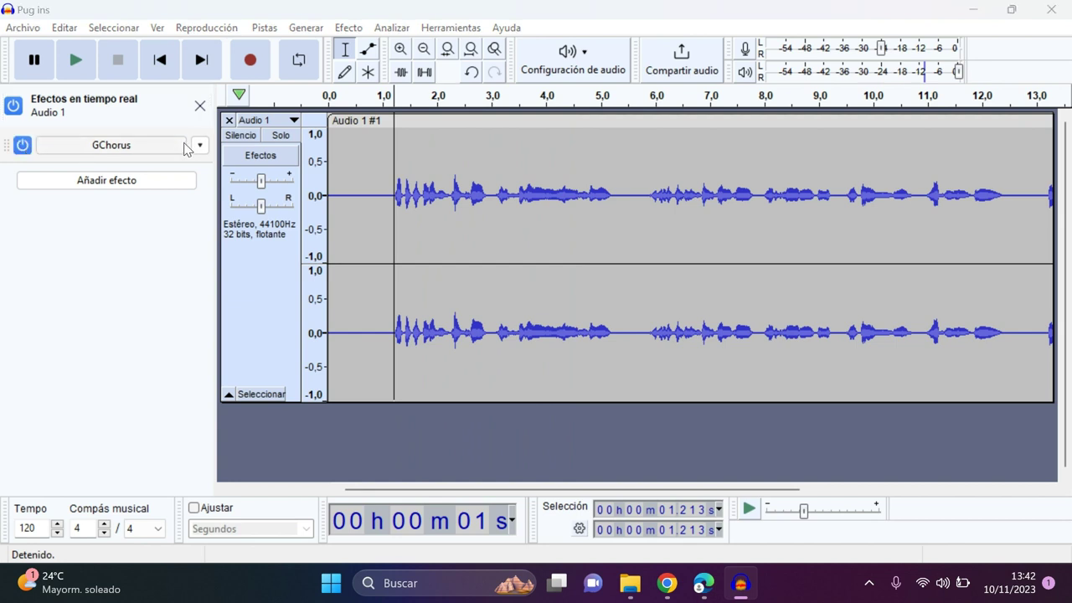
{"action": "left_click", "coordinate": [663, 179]}
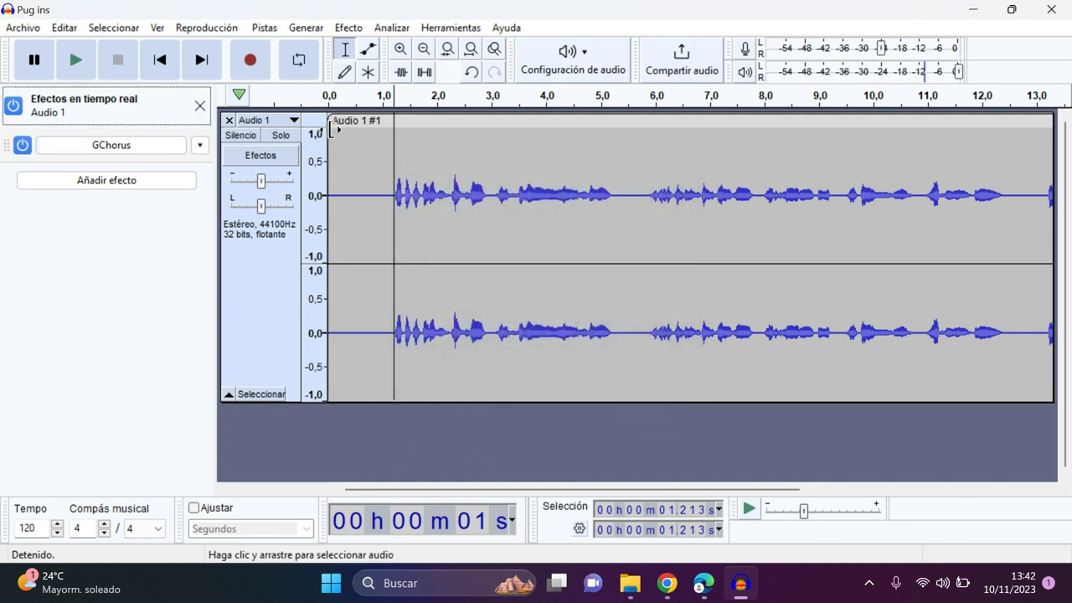
- Replace GChorus on the Audio 1 track with the GSnap effect from the GVST suite
{"action": "left_click", "coordinate": [200, 145]}
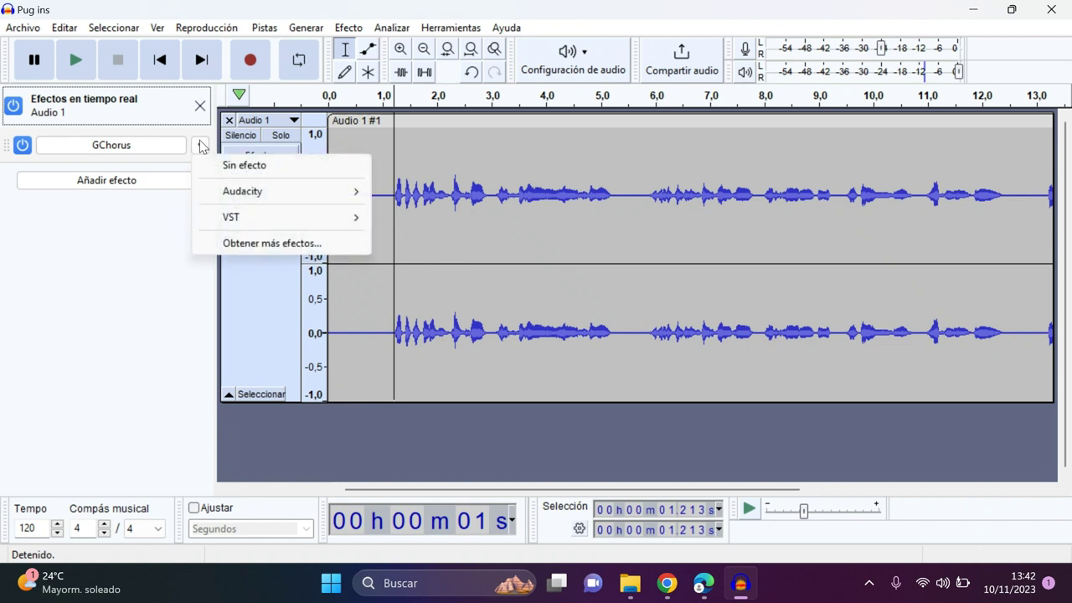
{"action": "mouse_move", "coordinate": [271, 216]}
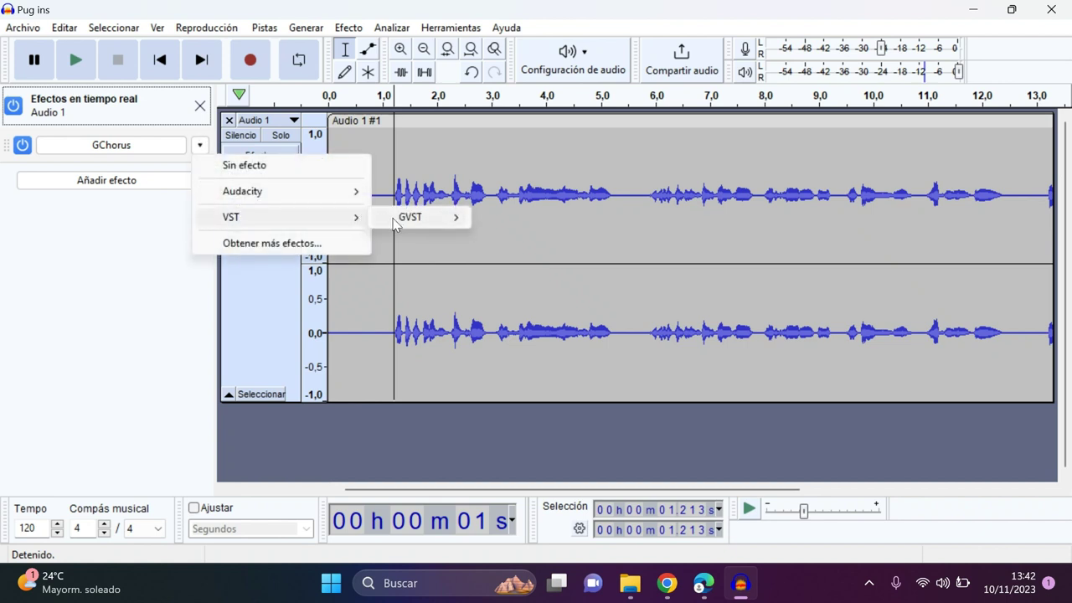
{"action": "mouse_move", "coordinate": [402, 219]}
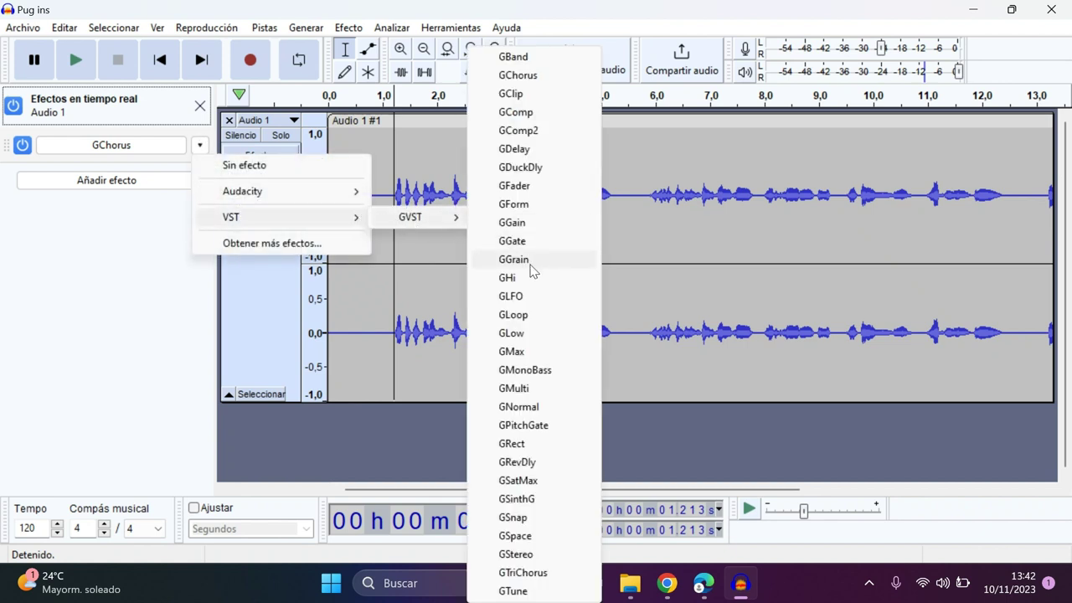
{"action": "left_click", "coordinate": [513, 517]}
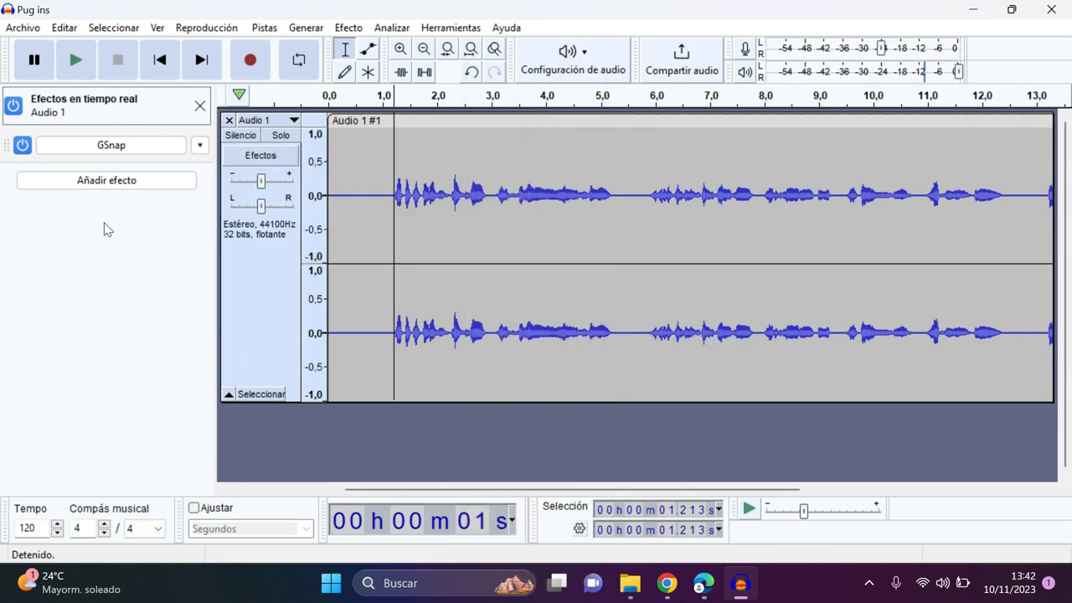
- Open the GSnap settings and set the vibrato to 50 cents and the correction threshold to 150 cents
{"action": "left_click", "coordinate": [130, 147]}
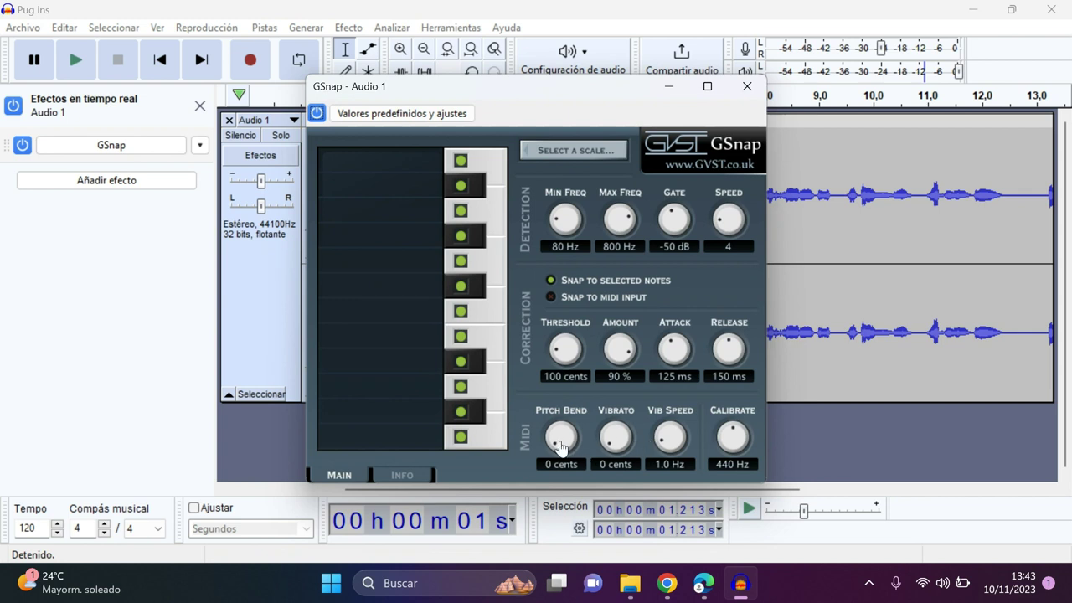
{"action": "left_click_drag", "start_coordinate": [610, 445], "coordinate": [600, 429]}
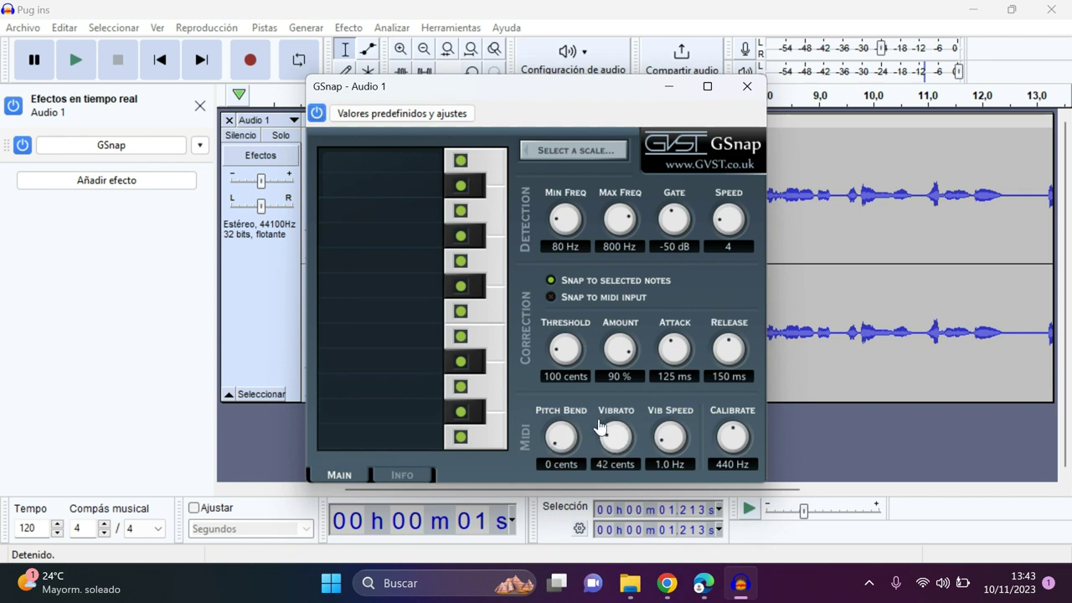
{"action": "left_click", "coordinate": [610, 463]}
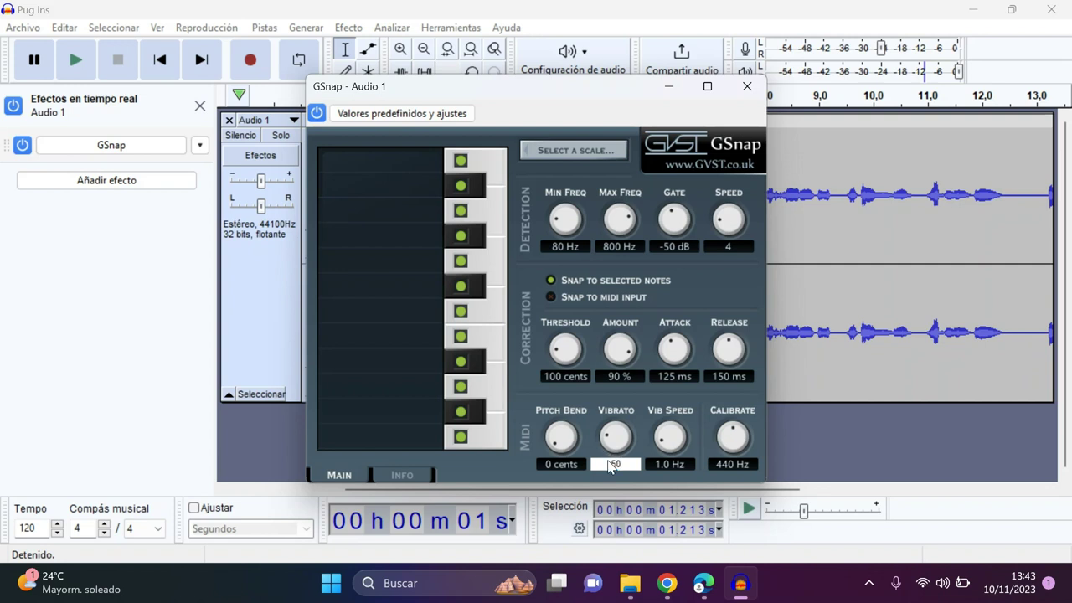
{"action": "key", "text": "Return"}
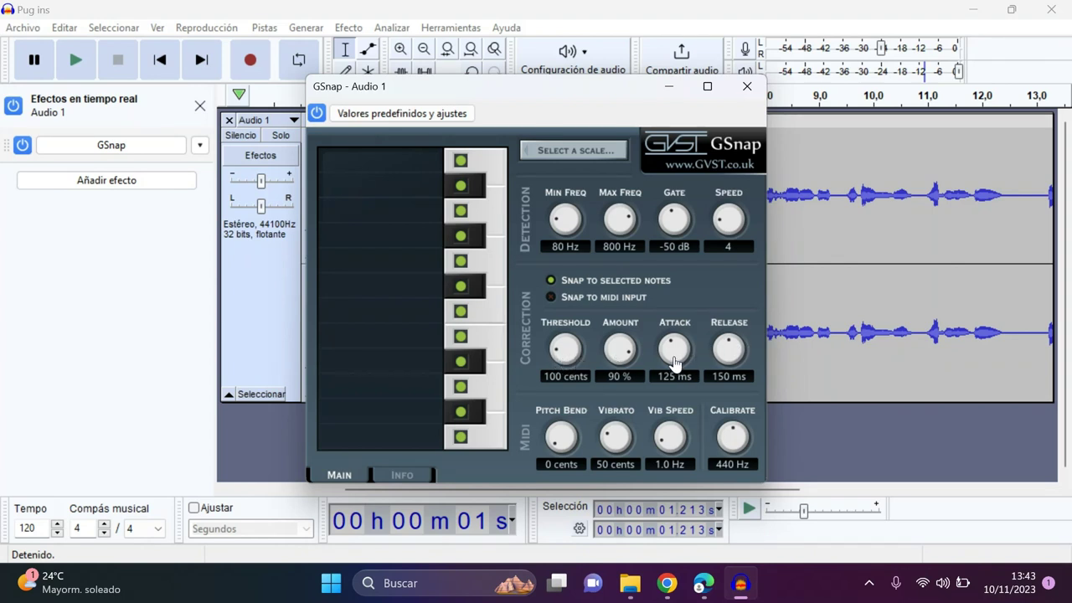
{"action": "left_click", "coordinate": [558, 374]}
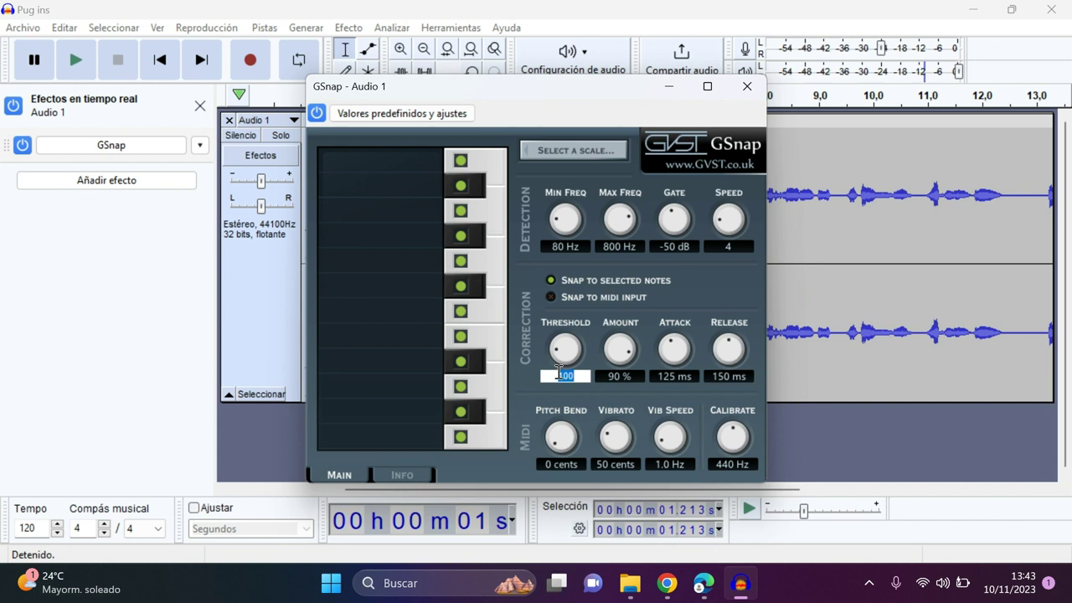
{"action": "type", "text": "150"}
{"action": "key", "text": "Return"}
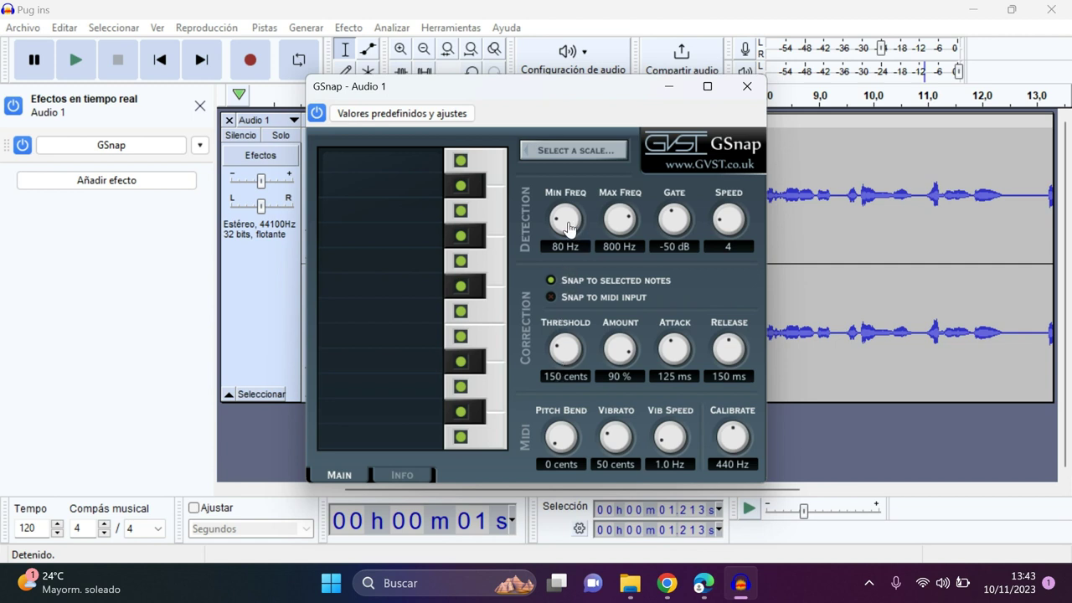
- Set the GSnap detection speed to 8 and listen to the track with these settings
{"action": "left_click", "coordinate": [727, 246]}
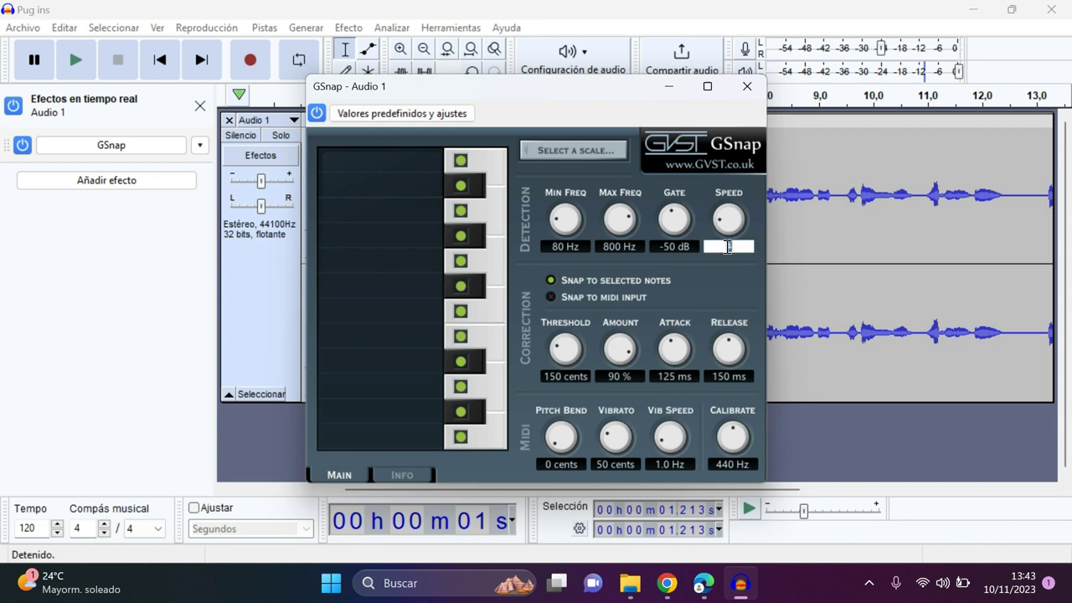
{"action": "key", "text": "Return"}
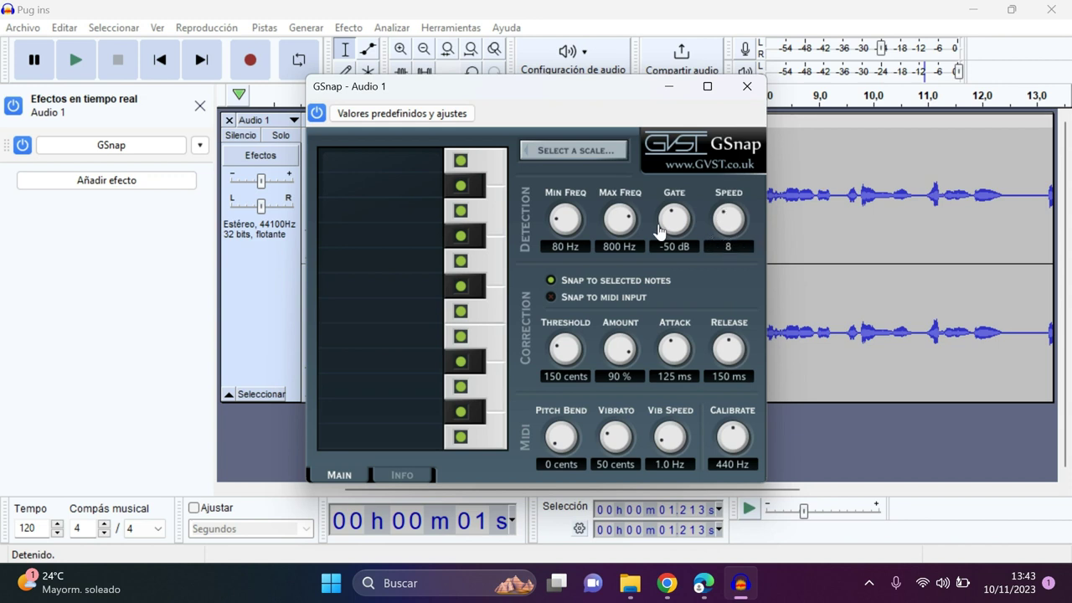
{"action": "left_click", "coordinate": [80, 71]}
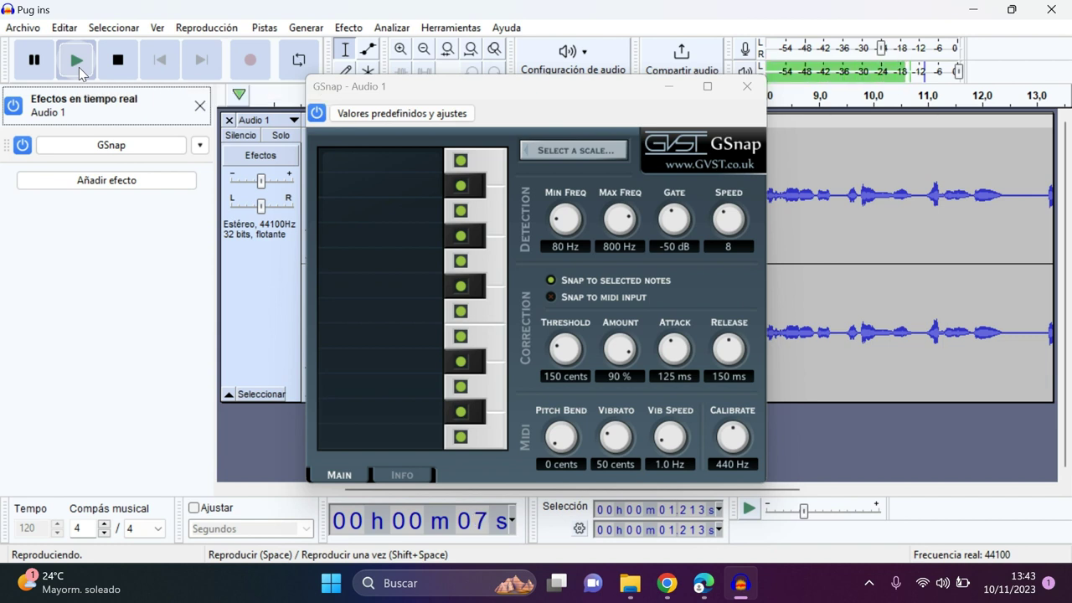
{"action": "left_click", "coordinate": [80, 71]}
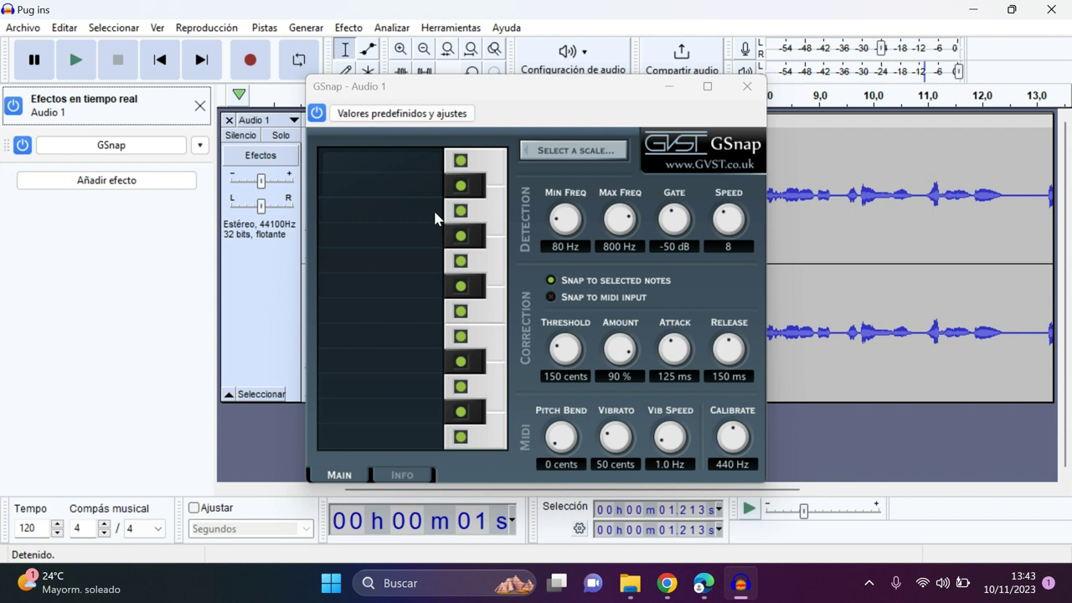
- Listen to the track with the F#, E and D notes excluded from GSnap's snapping, and re-enable them
{"action": "left_click", "coordinate": [459, 286]}
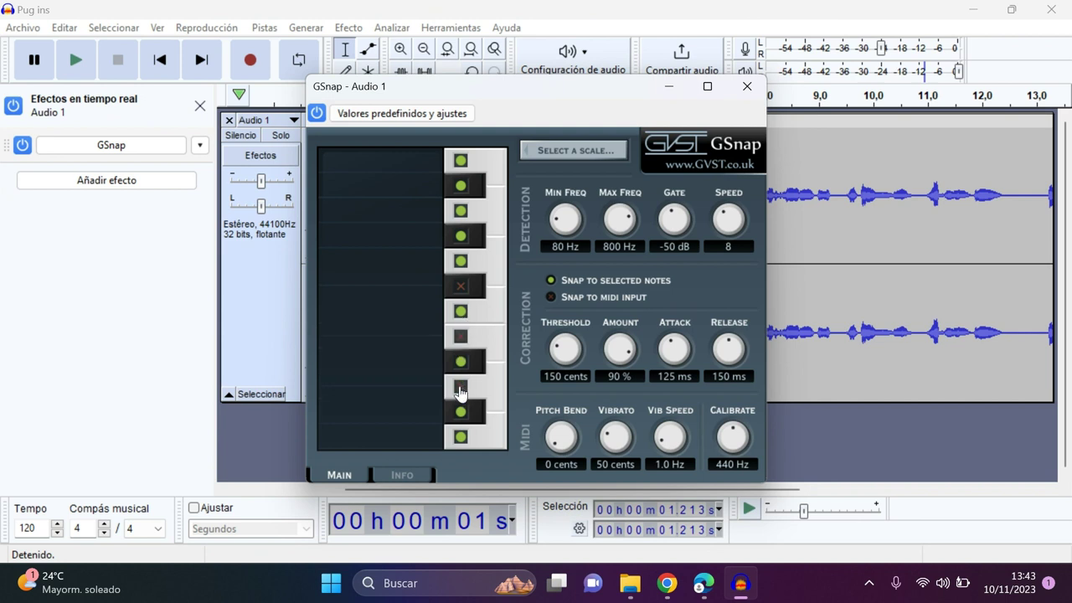
{"action": "left_click", "coordinate": [79, 64]}
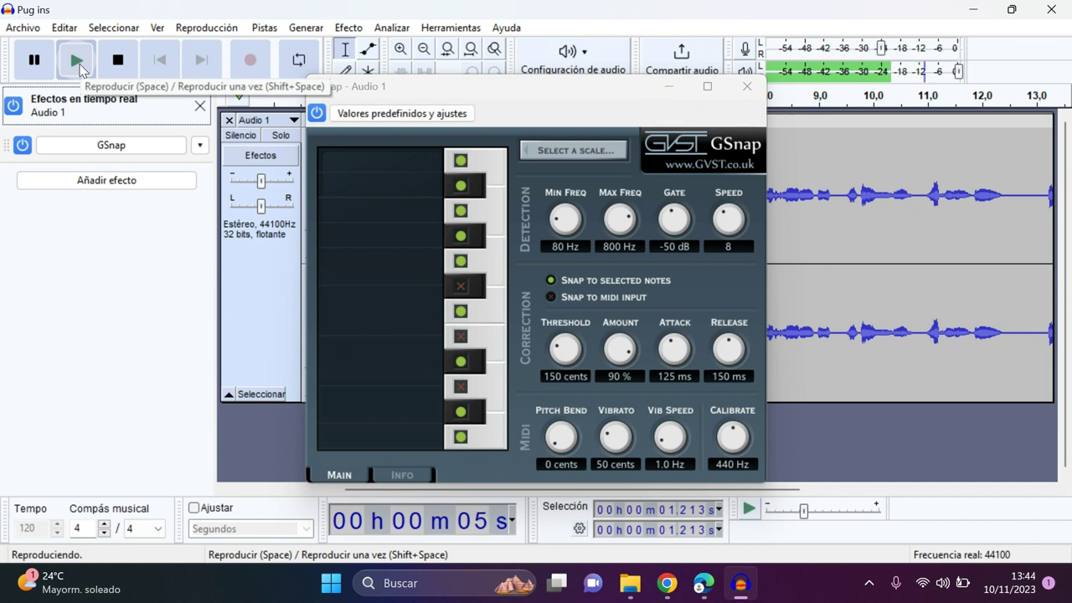
{"action": "left_click", "coordinate": [79, 64]}
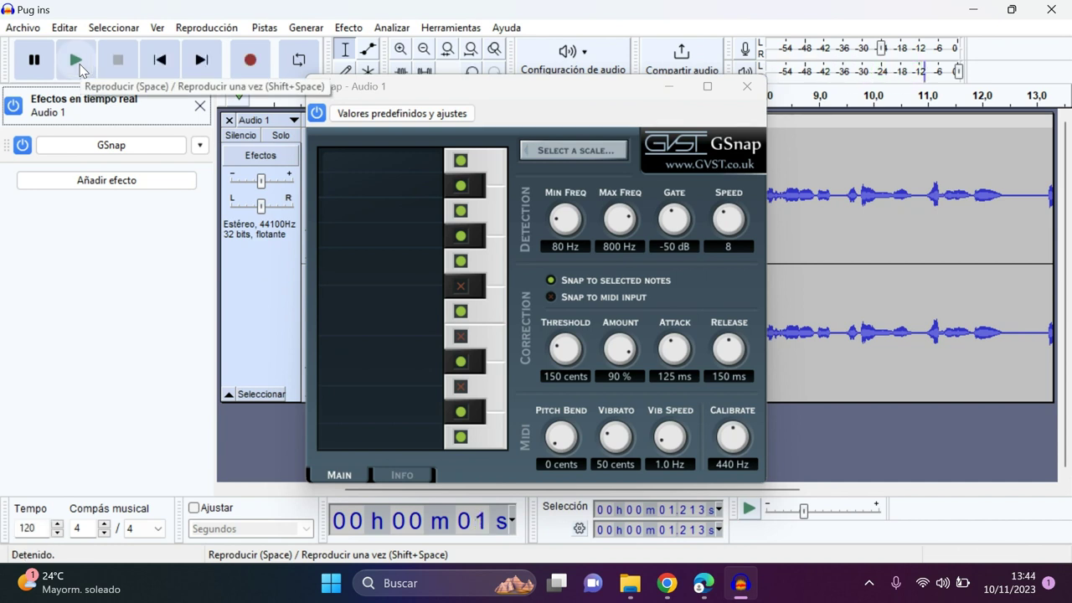
{"action": "left_click", "coordinate": [461, 288]}
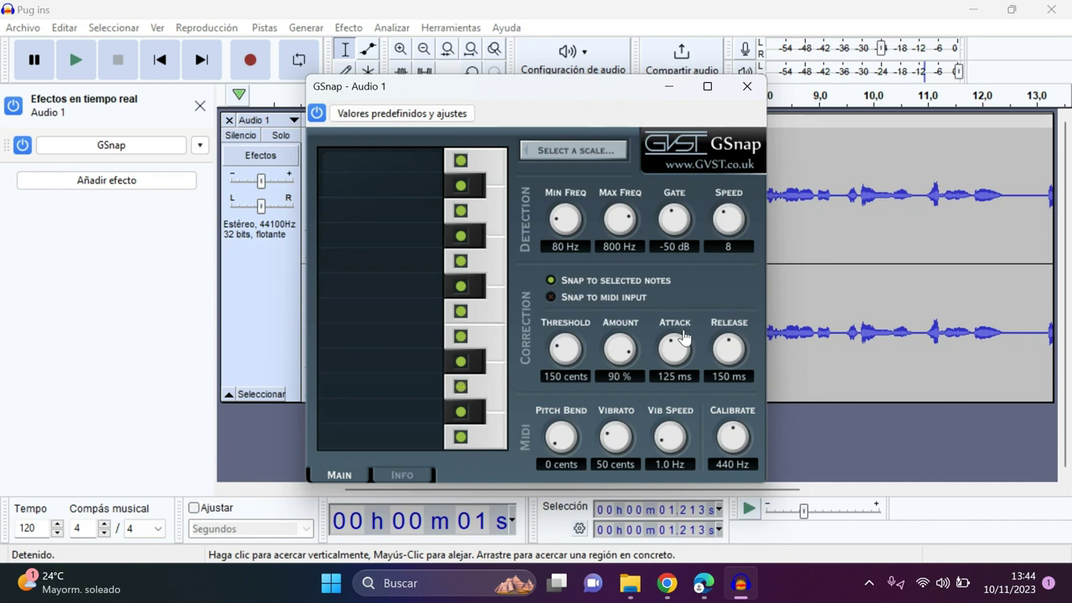
- Close the GSnap settings, replace it on the track with GSpace and listen with the default GSpace settings
{"action": "left_click", "coordinate": [746, 86]}
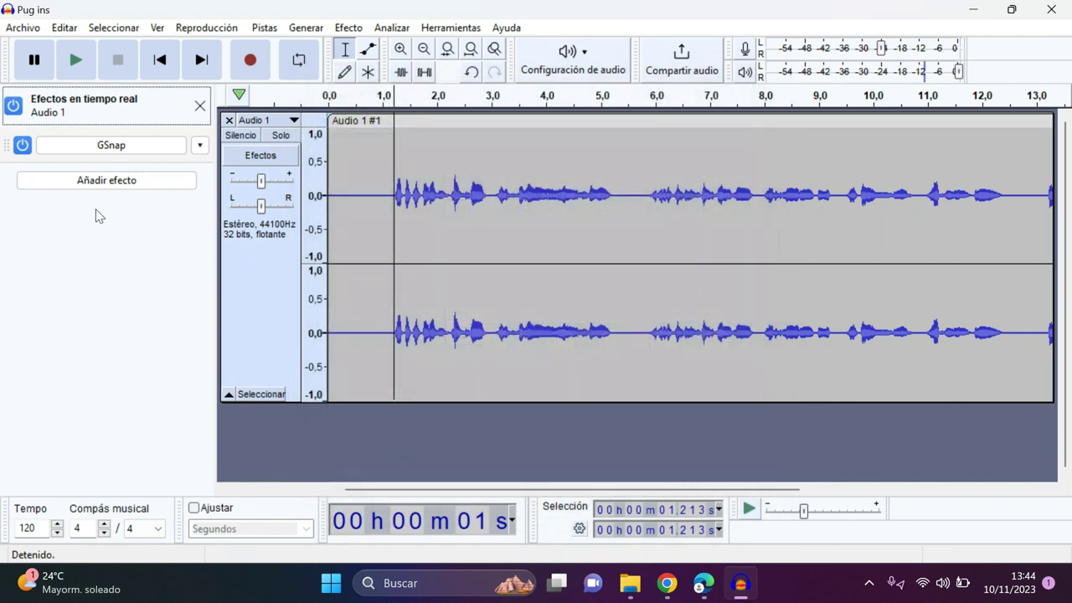
{"action": "left_click", "coordinate": [119, 152]}
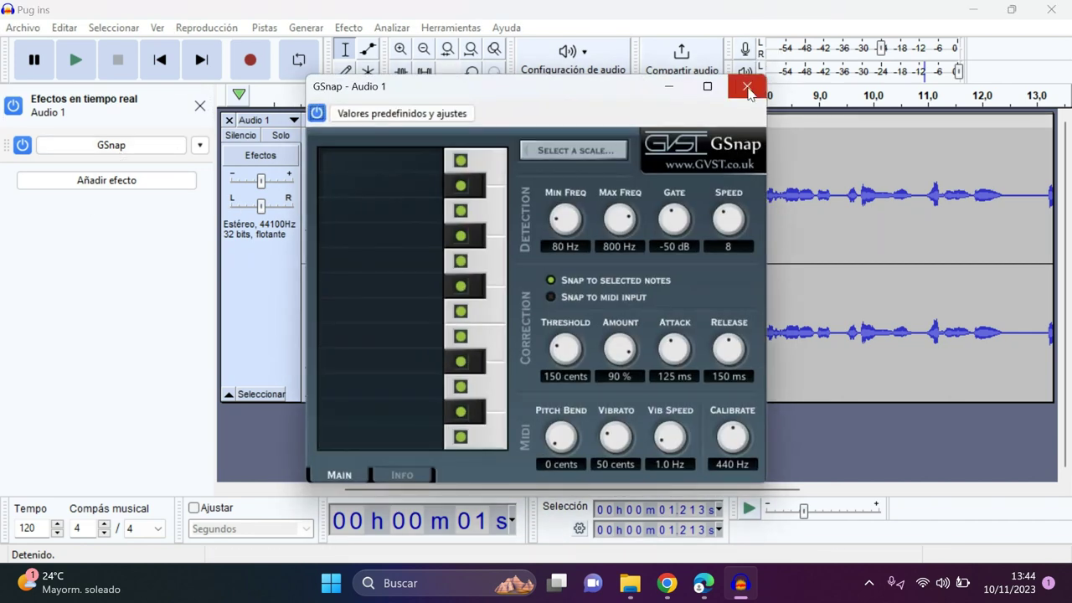
{"action": "left_click", "coordinate": [746, 86]}
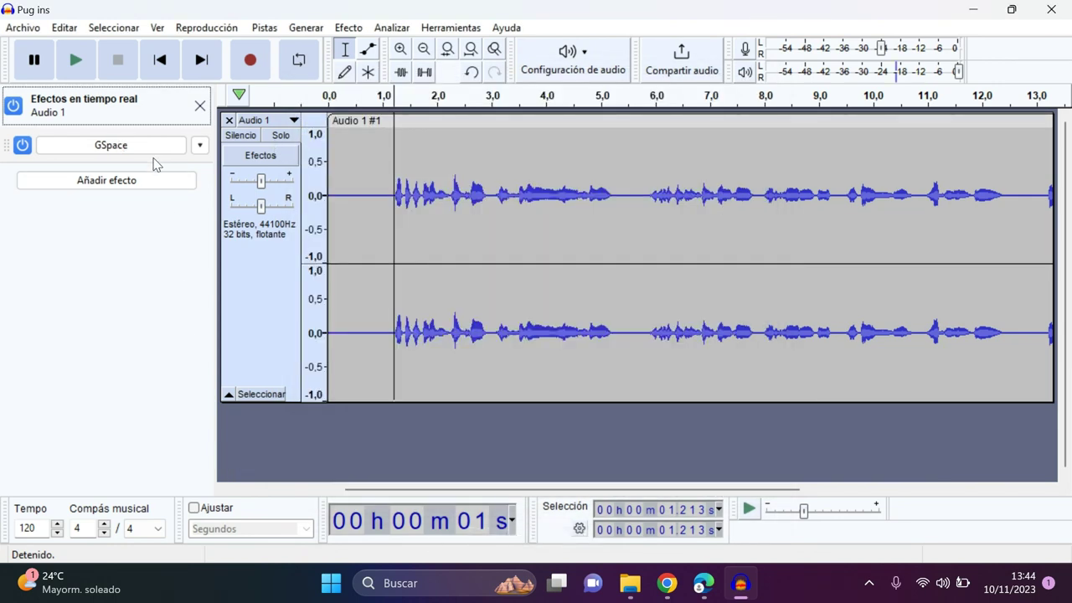
{"action": "left_click", "coordinate": [153, 144]}
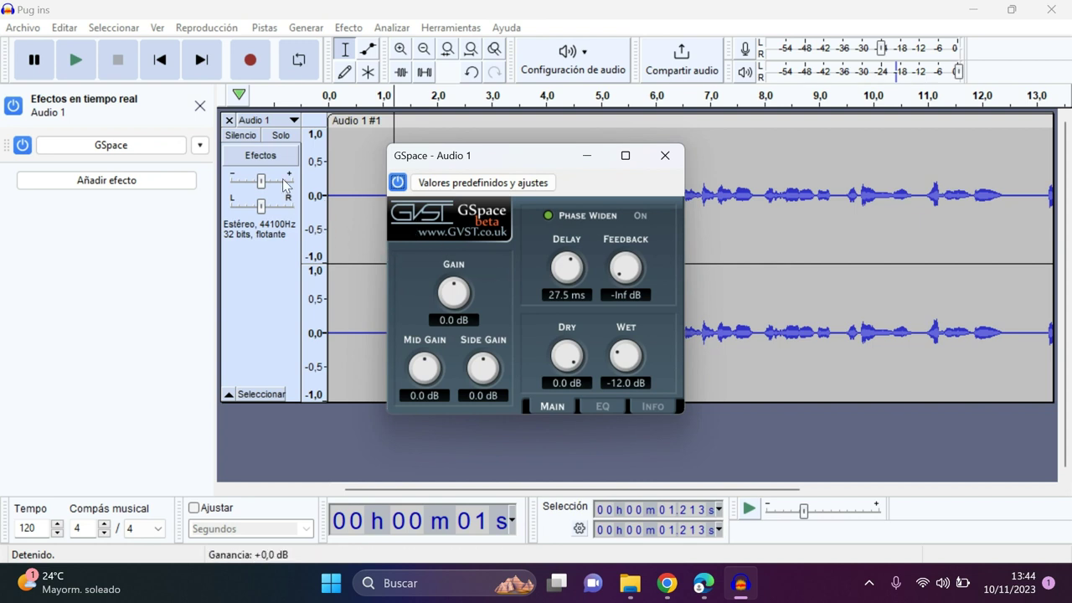
{"action": "key", "text": "space"}
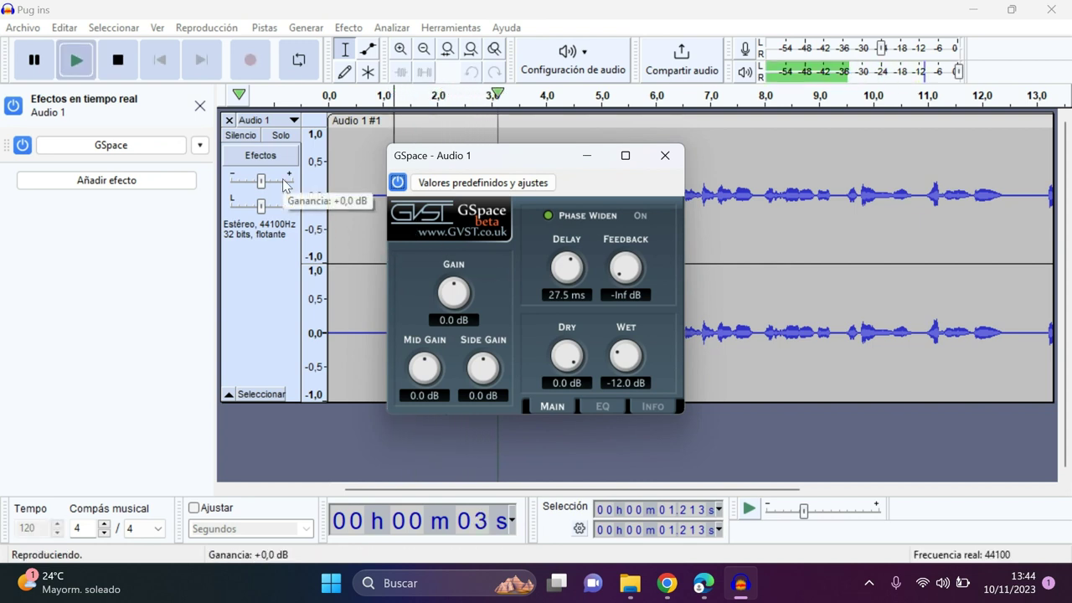
{"action": "key", "text": "space"}
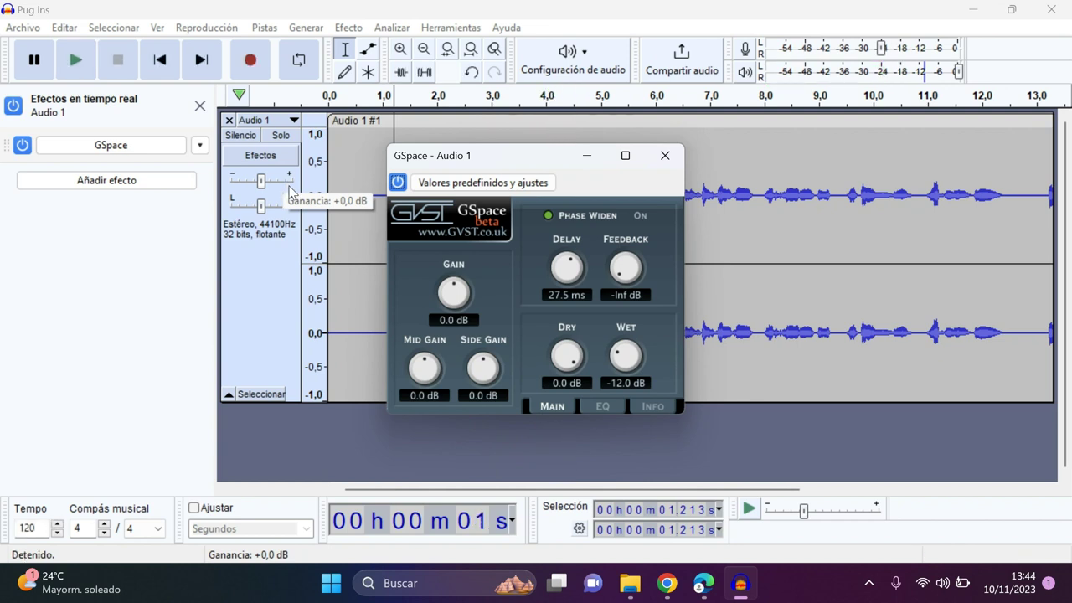
- Raise the GSpace gain to 3.6 dB and listen to the track with the change
{"action": "left_click_drag", "start_coordinate": [458, 308], "coordinate": [450, 282]}
{"action": "key", "text": "space"}
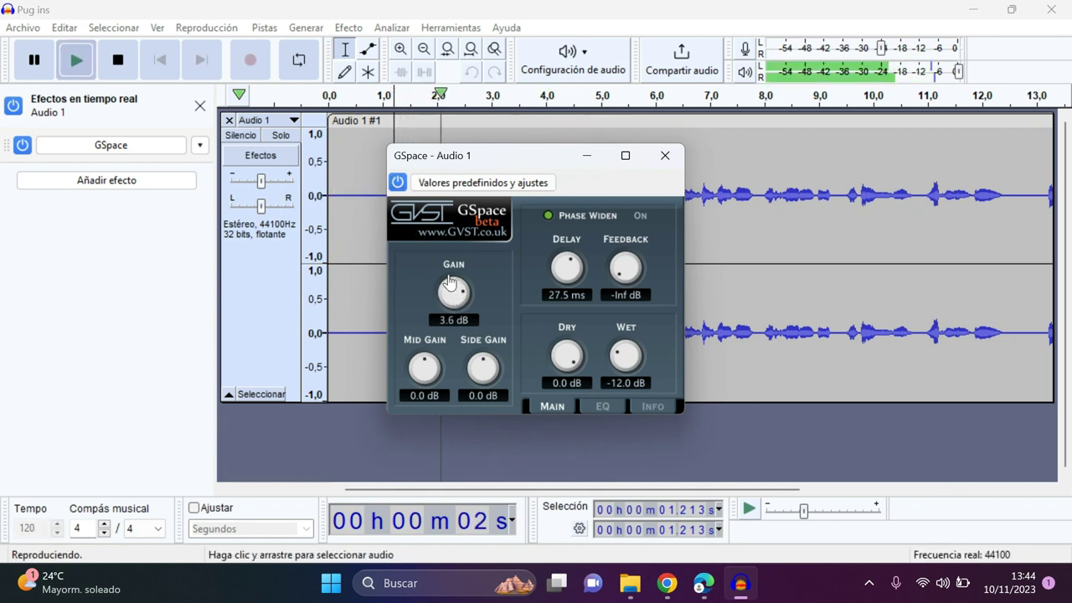
{"action": "key", "text": "space"}
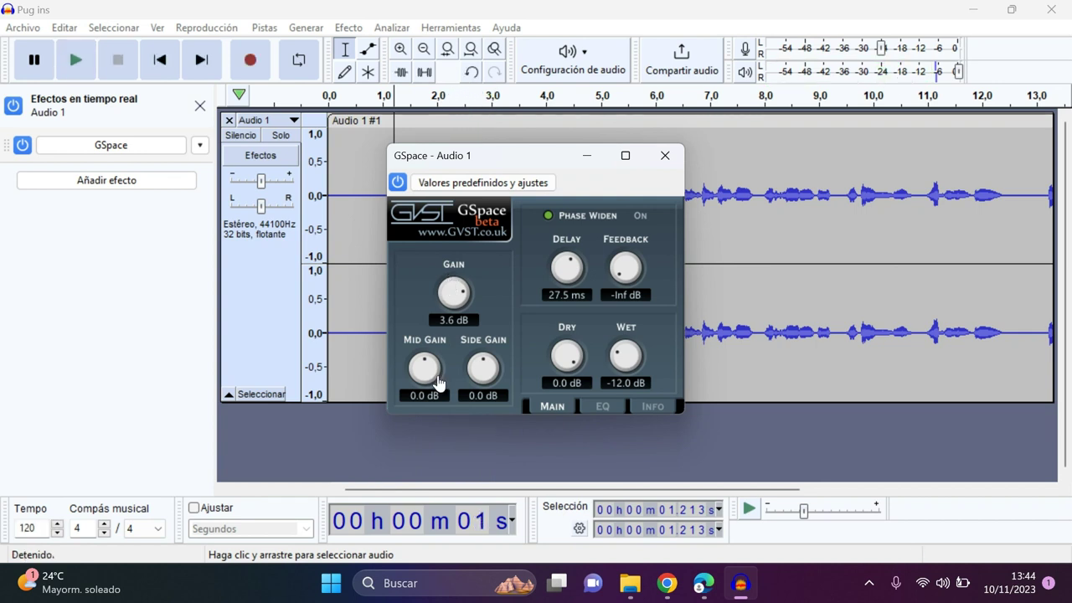
- Raise the GSpace mid gain to 2.3 dB and side gain to 4.2 dB, and listen to the track
{"action": "left_click_drag", "start_coordinate": [425, 370], "coordinate": [470, 345]}
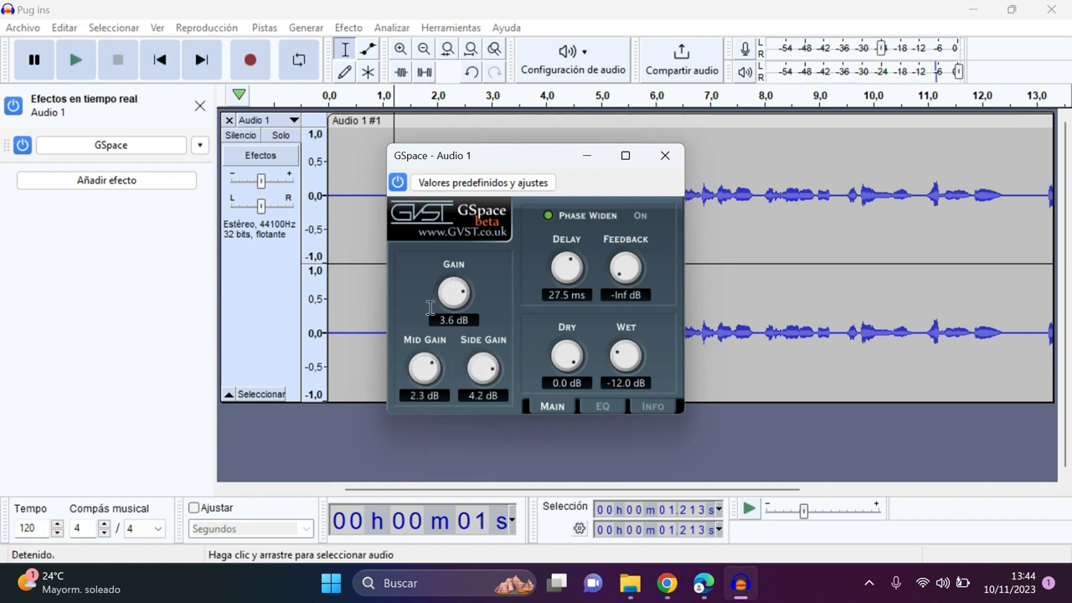
{"action": "left_click", "coordinate": [76, 59]}
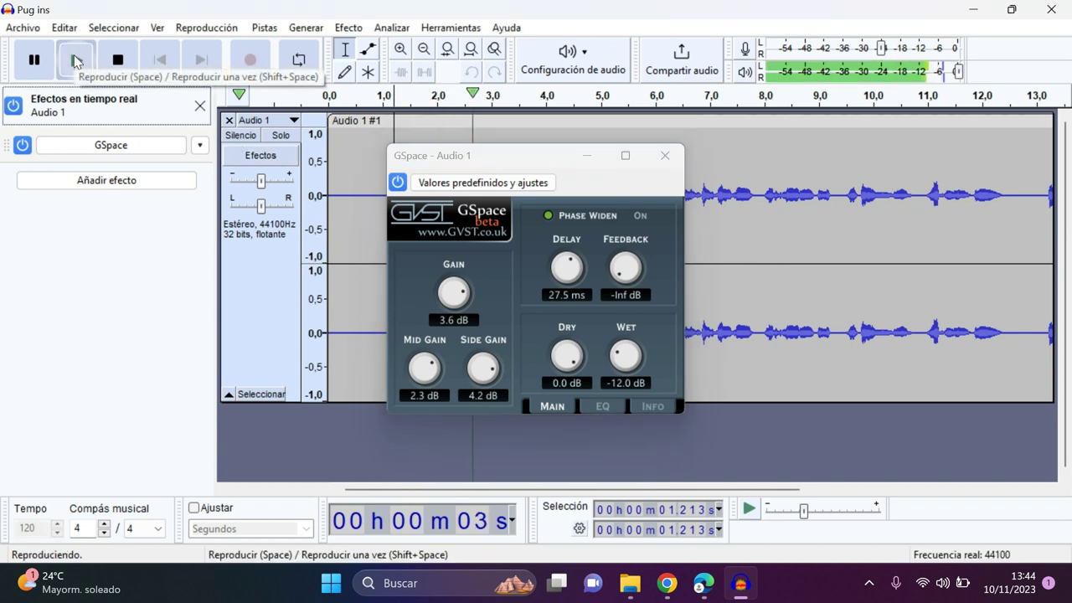
{"action": "key", "text": "space"}
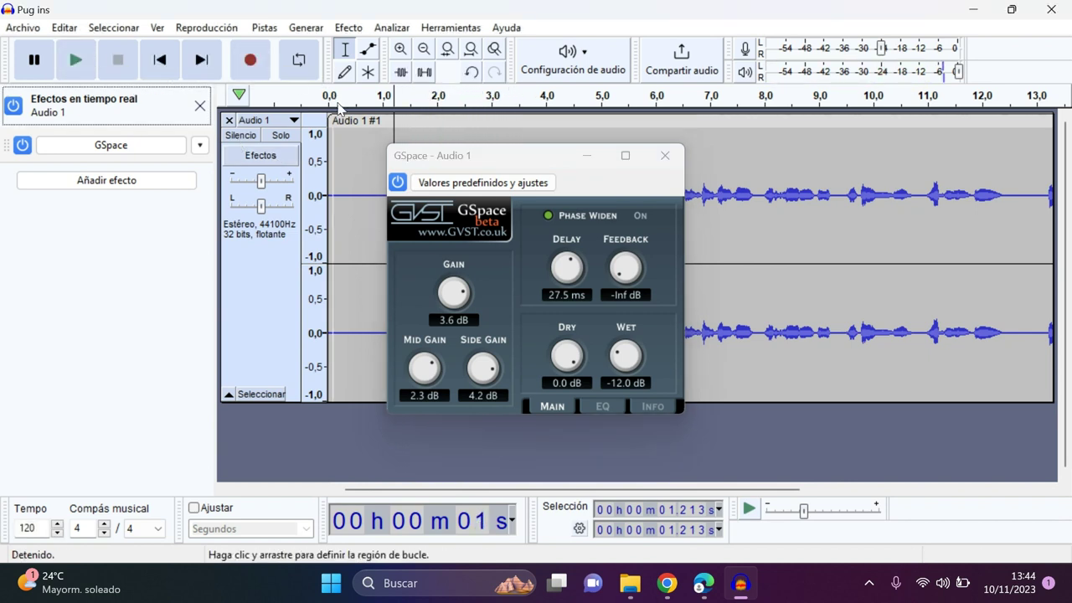
- Set the GSpace delay to 32.6 ms and feedback to -27.8 dB, and play the track with these settings
{"action": "left_click_drag", "start_coordinate": [557, 287], "coordinate": [557, 269]}
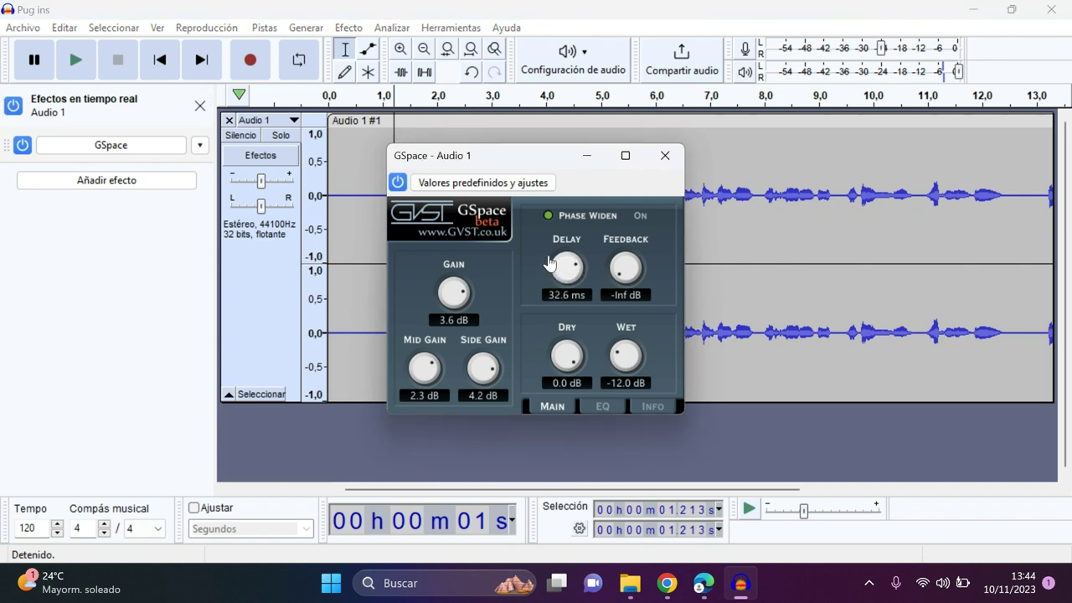
{"action": "left_click_drag", "start_coordinate": [629, 265], "coordinate": [630, 259]}
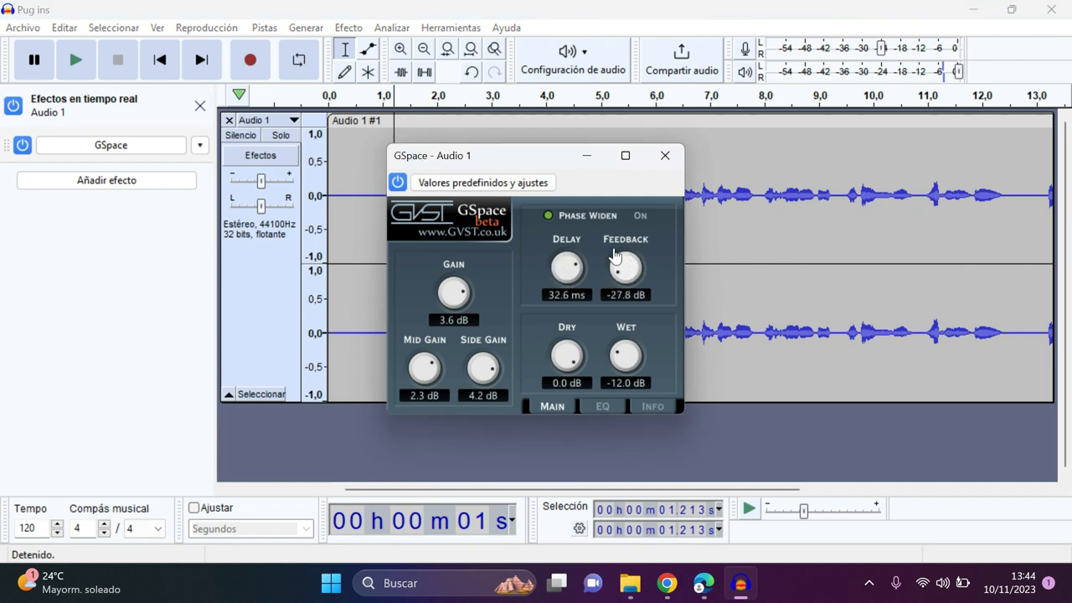
{"action": "left_click", "coordinate": [75, 55]}
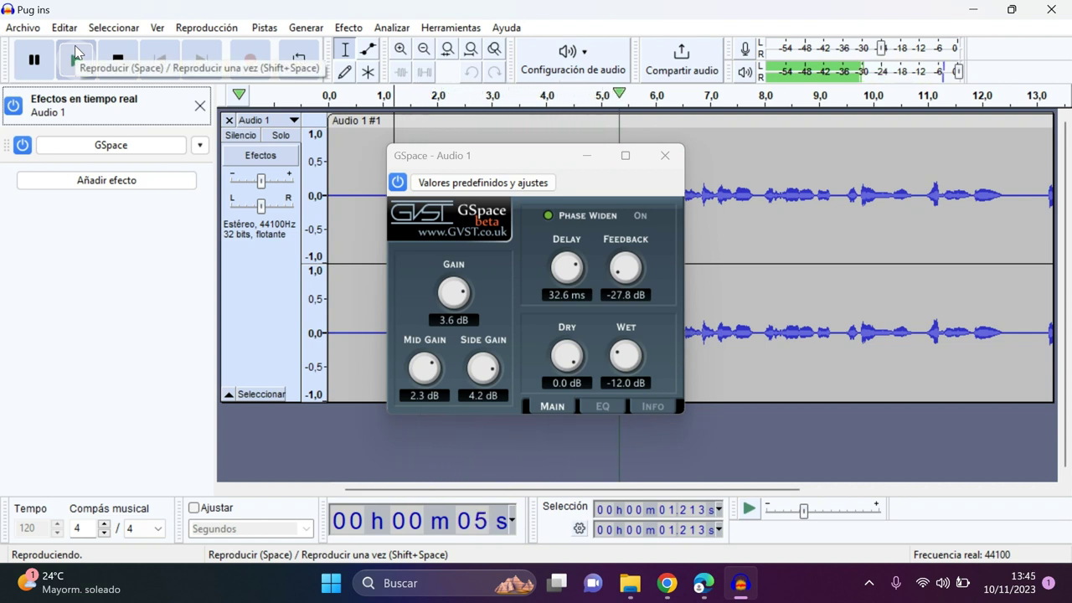
- Set the GSpace dry level to -5.3 dB and wet level to -7.1 dB, and listen to the track
{"action": "left_click", "coordinate": [75, 56]}
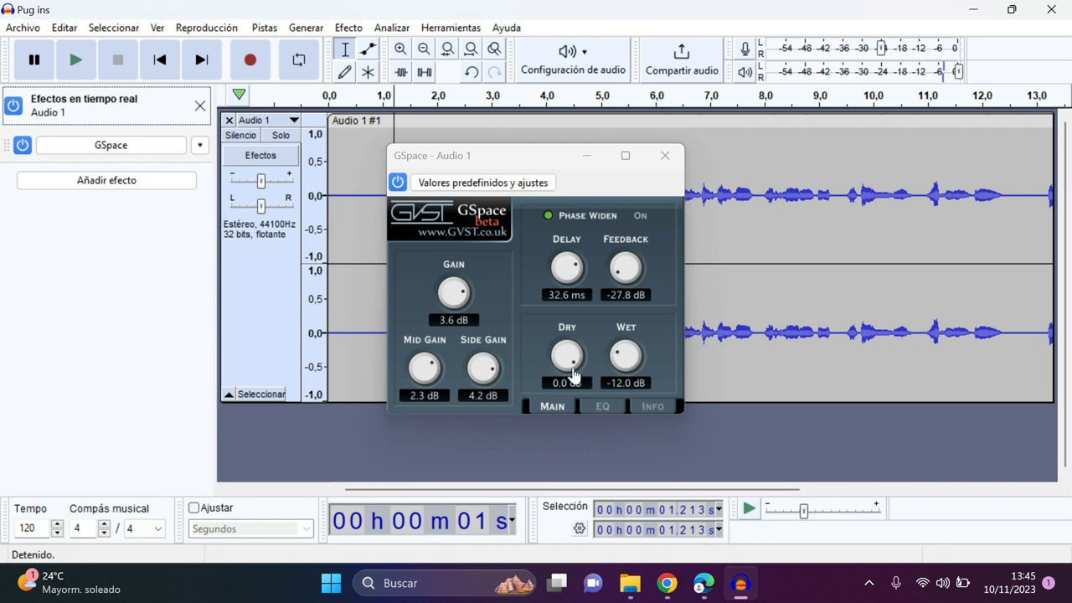
{"action": "left_click_drag", "start_coordinate": [568, 371], "coordinate": [557, 407]}
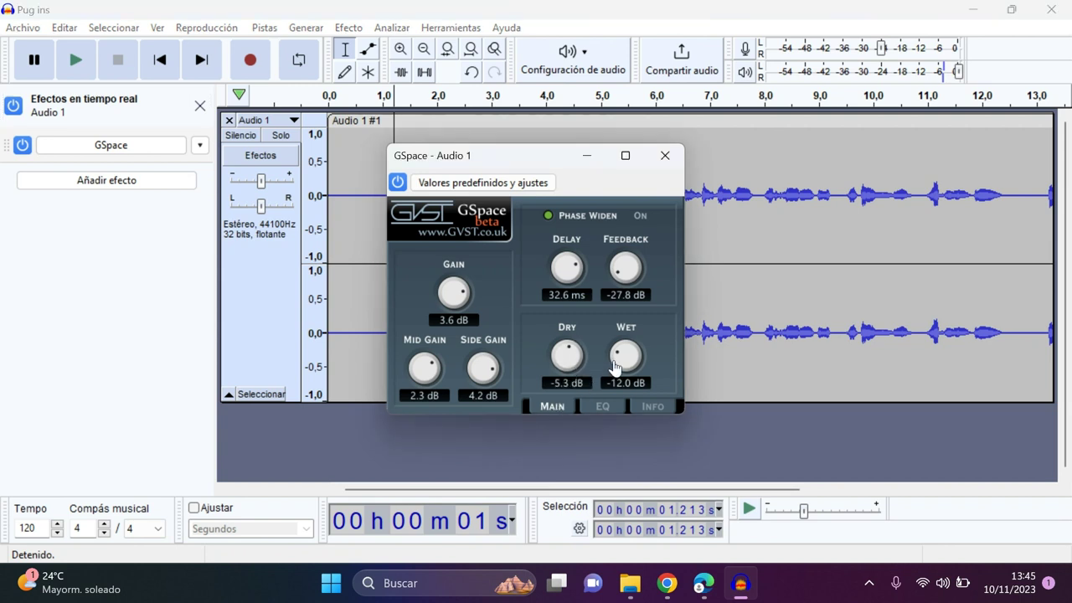
{"action": "left_click_drag", "start_coordinate": [618, 352], "coordinate": [627, 326]}
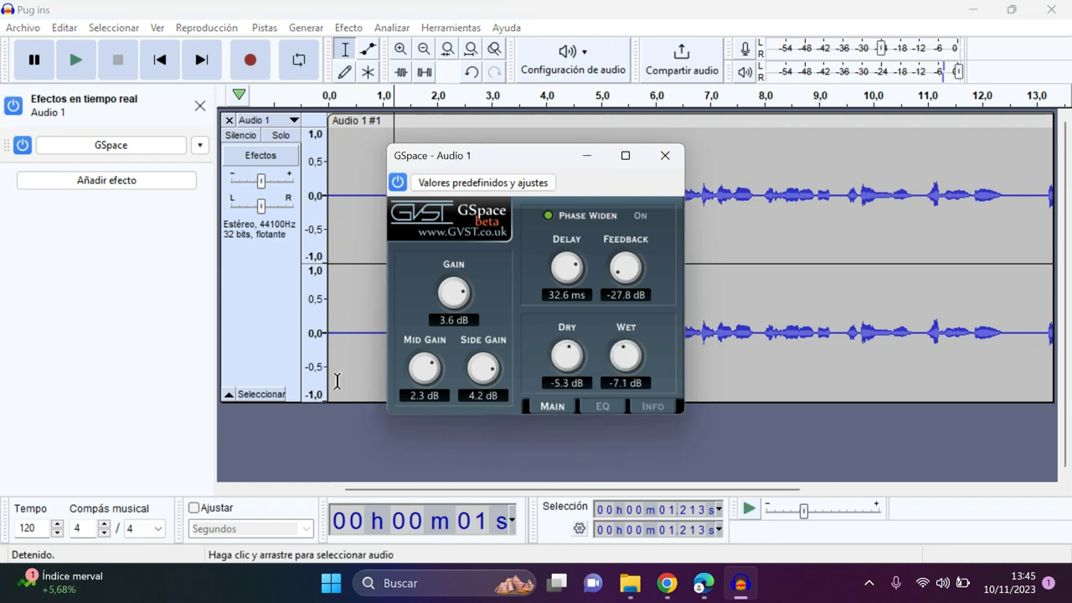
{"action": "left_click", "coordinate": [84, 70]}
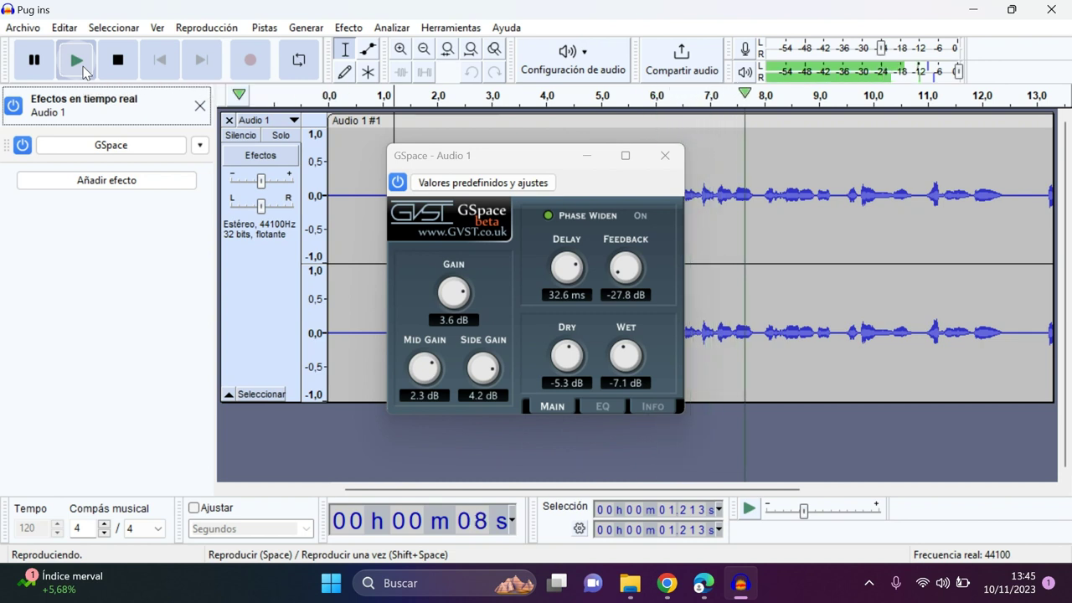
{"action": "left_click", "coordinate": [83, 67]}
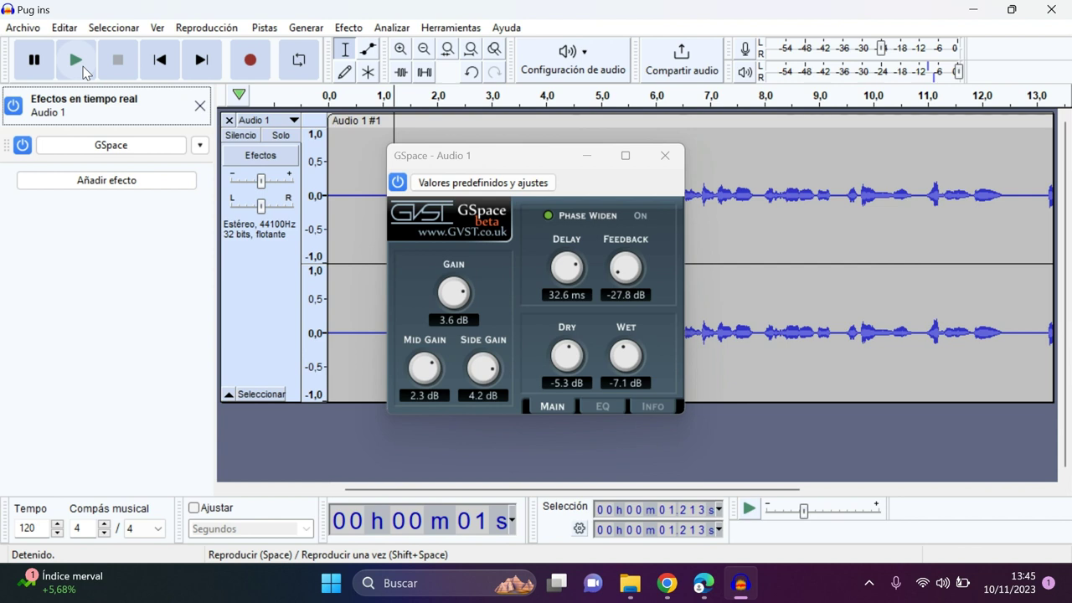
- Close the GSpace settings and the real-time effects list of the Audio 1 track
{"action": "left_click", "coordinate": [665, 157]}
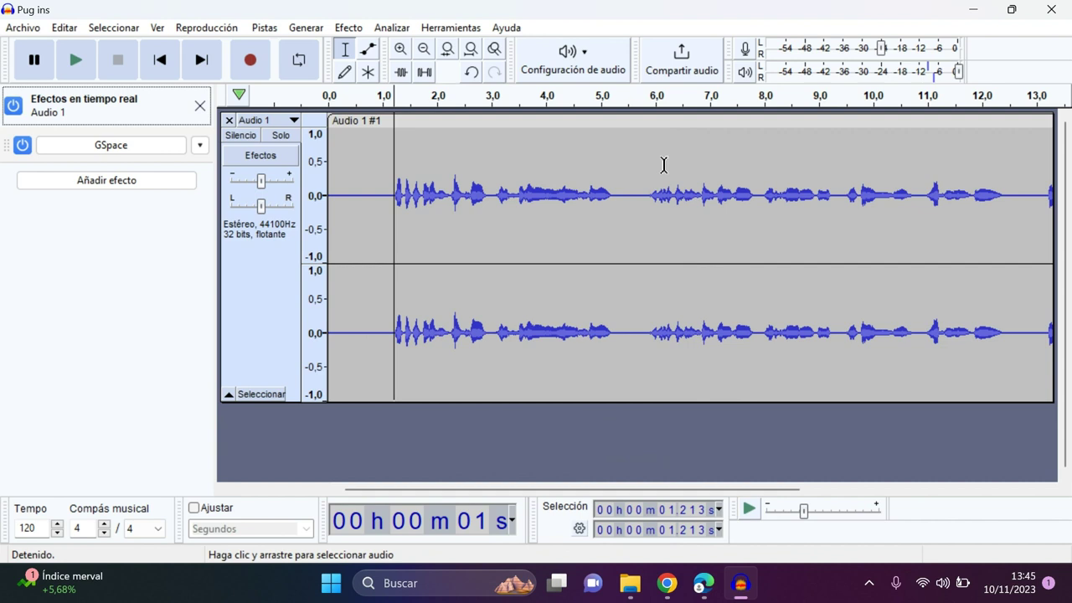
{"action": "left_click", "coordinate": [200, 105]}
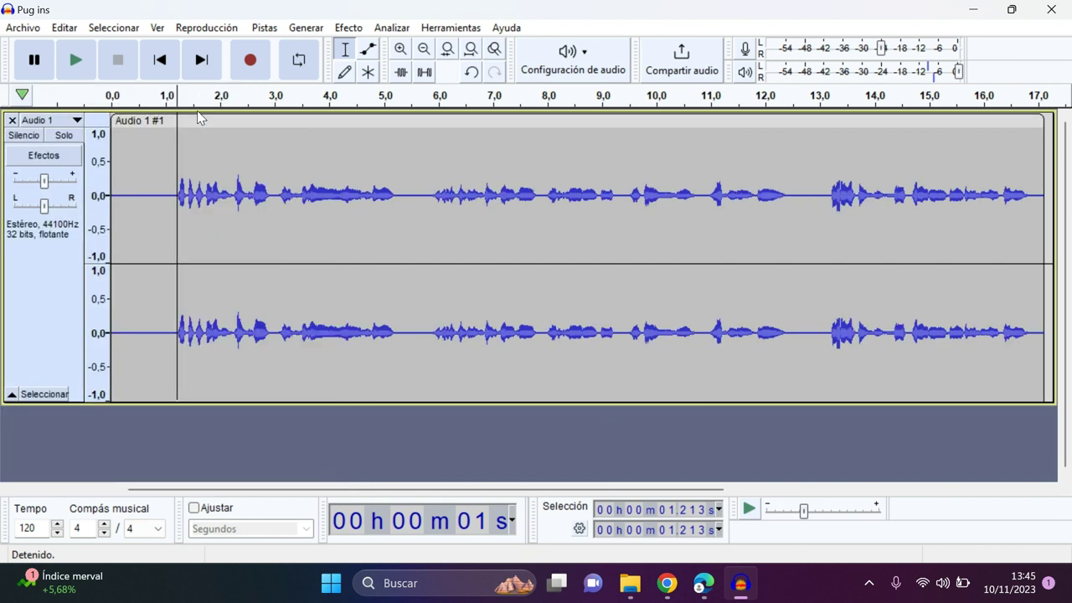